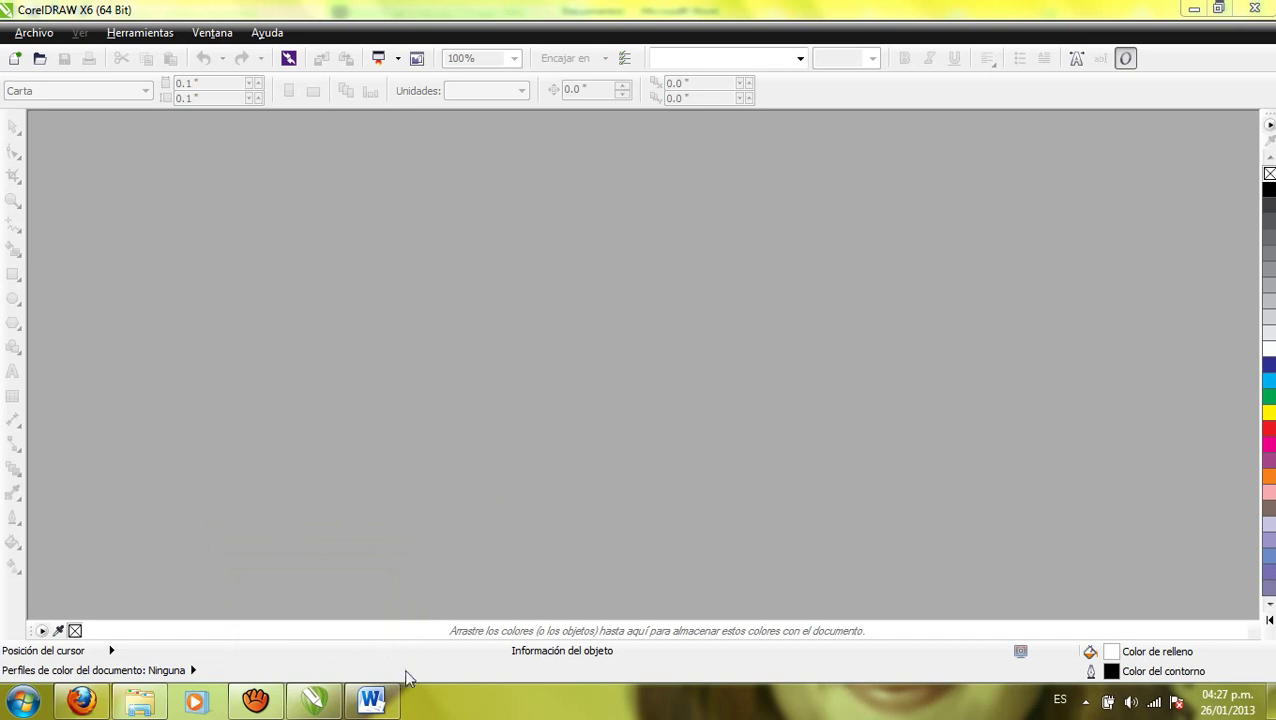
# Step: Read the vector drawing definition in Word, and create a new portrait Letter document (8.5 × 11 inches, CMYK, 300 ppp) in CorelDRAW
pyautogui.click(395, 703)
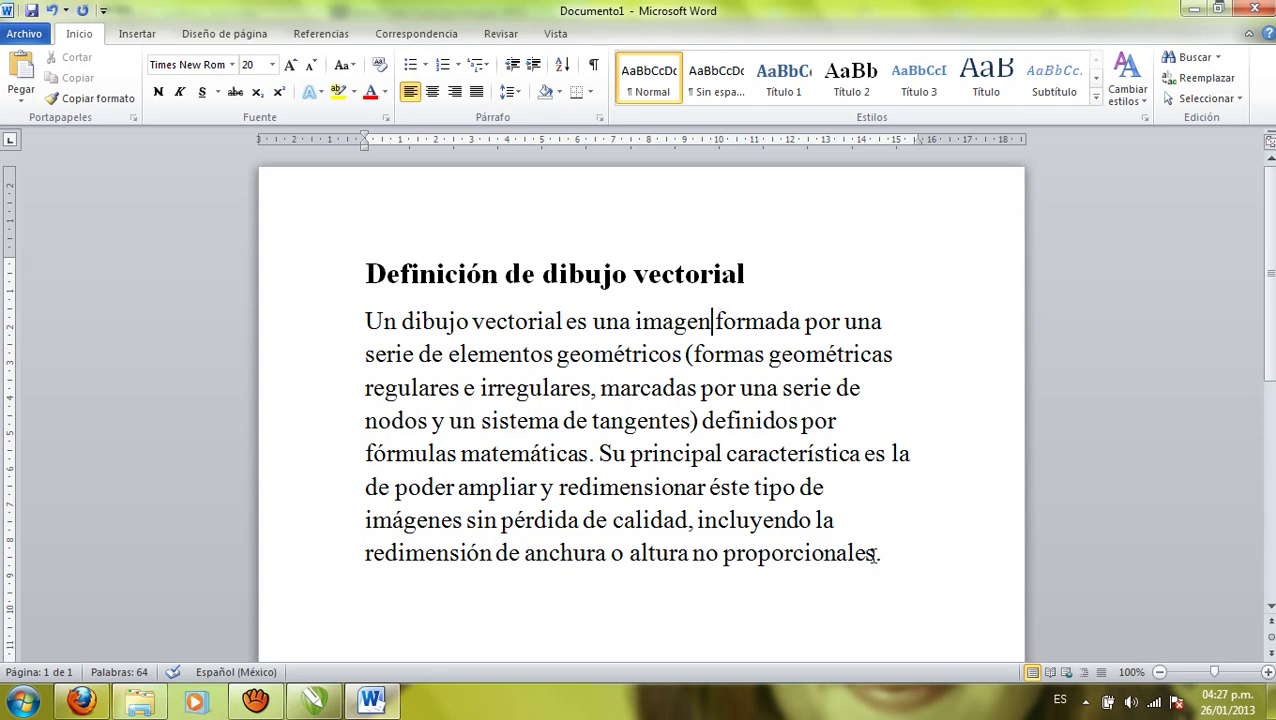
pyautogui.click(328, 694)
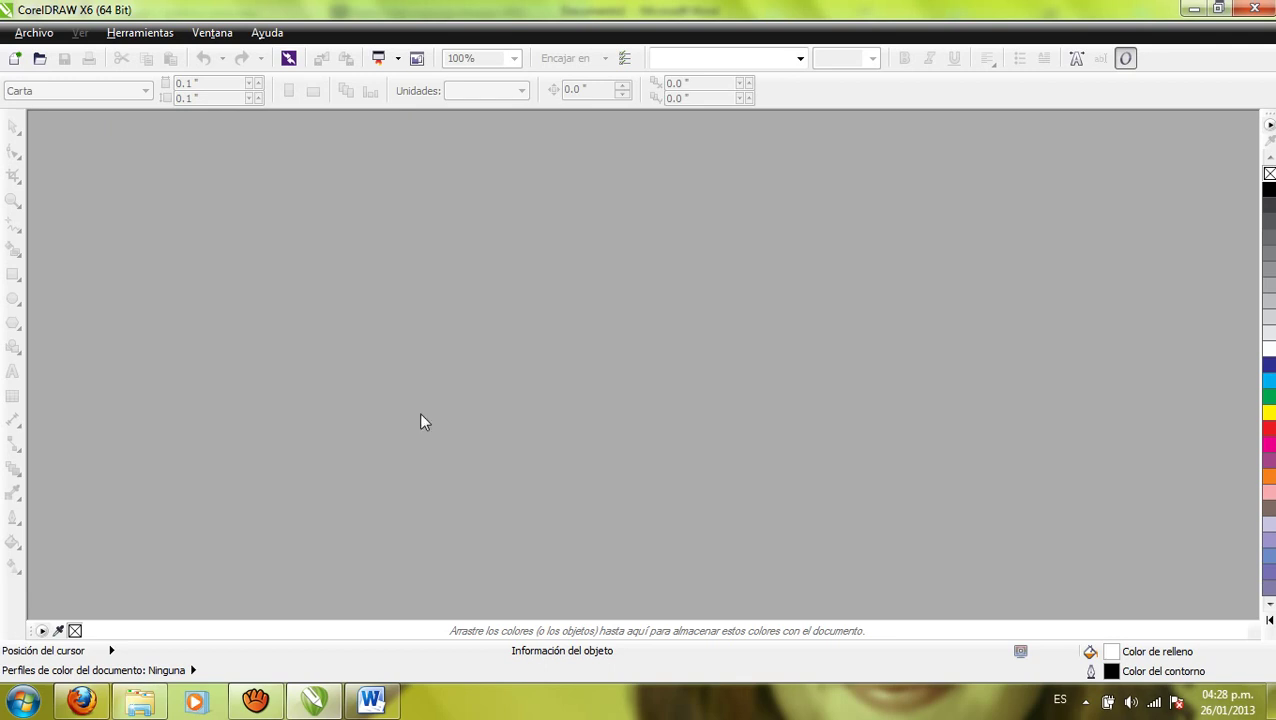
pyautogui.hotkey('ctrl', 'n')
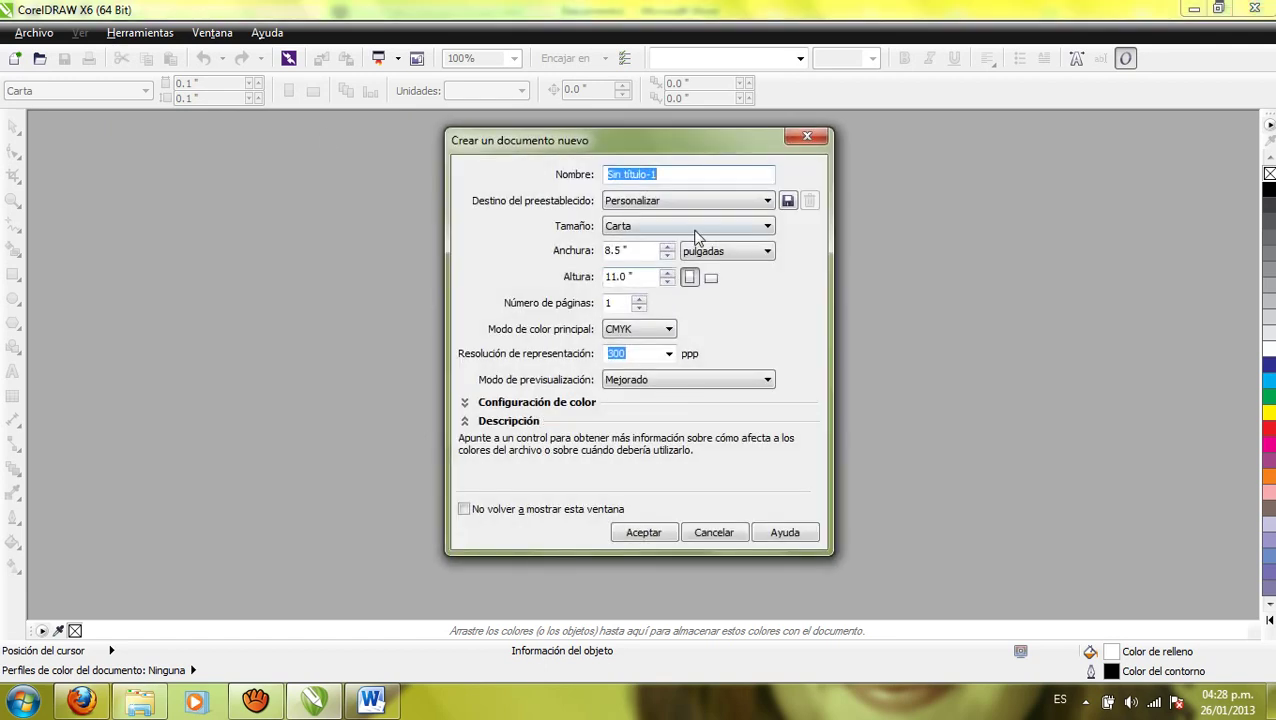
pyautogui.click(646, 531)
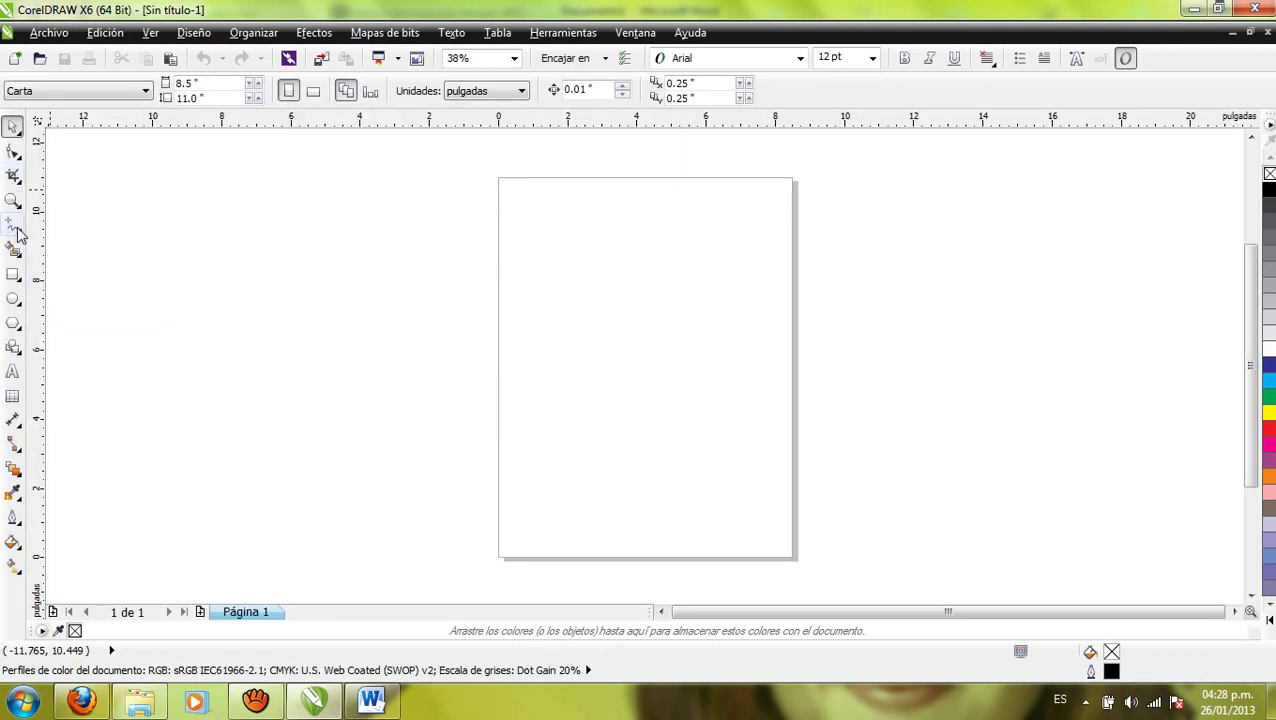
# Step: Draw a slanted straight Bézier line about 2.63 inches wide and 0.95 inches high near the middle of the page
pyautogui.click(16, 228)
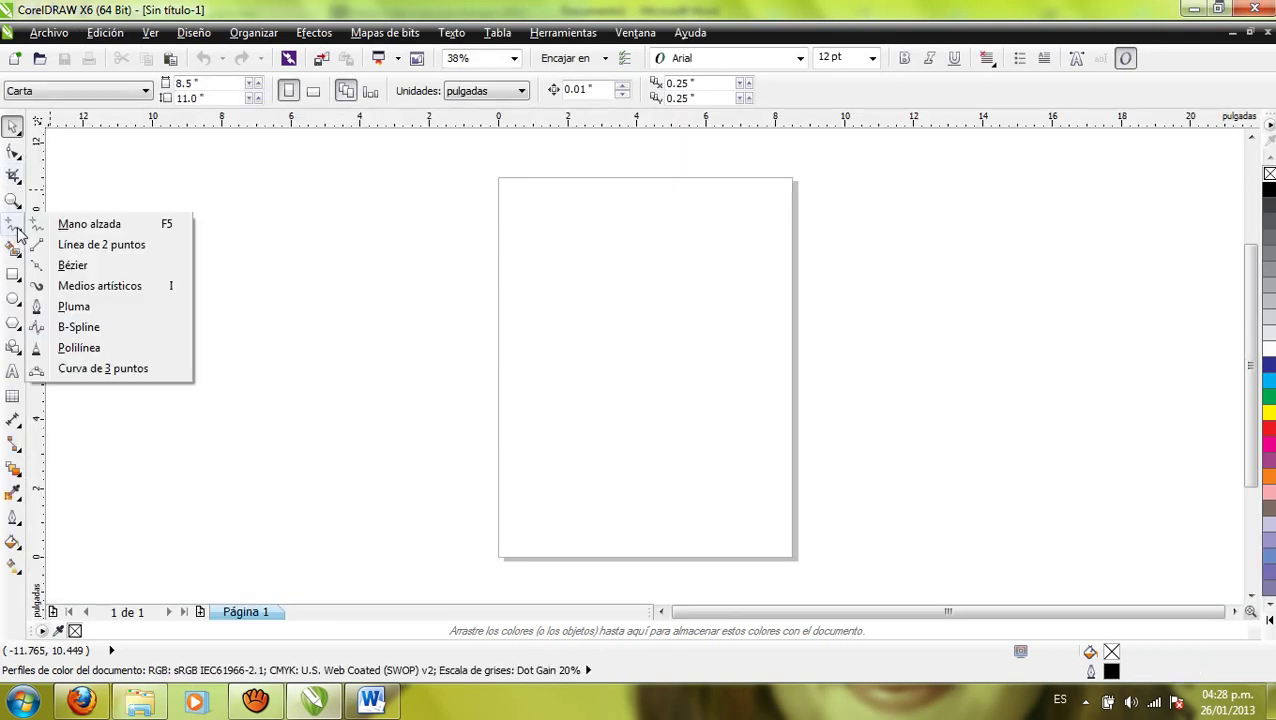
pyautogui.click(62, 265)
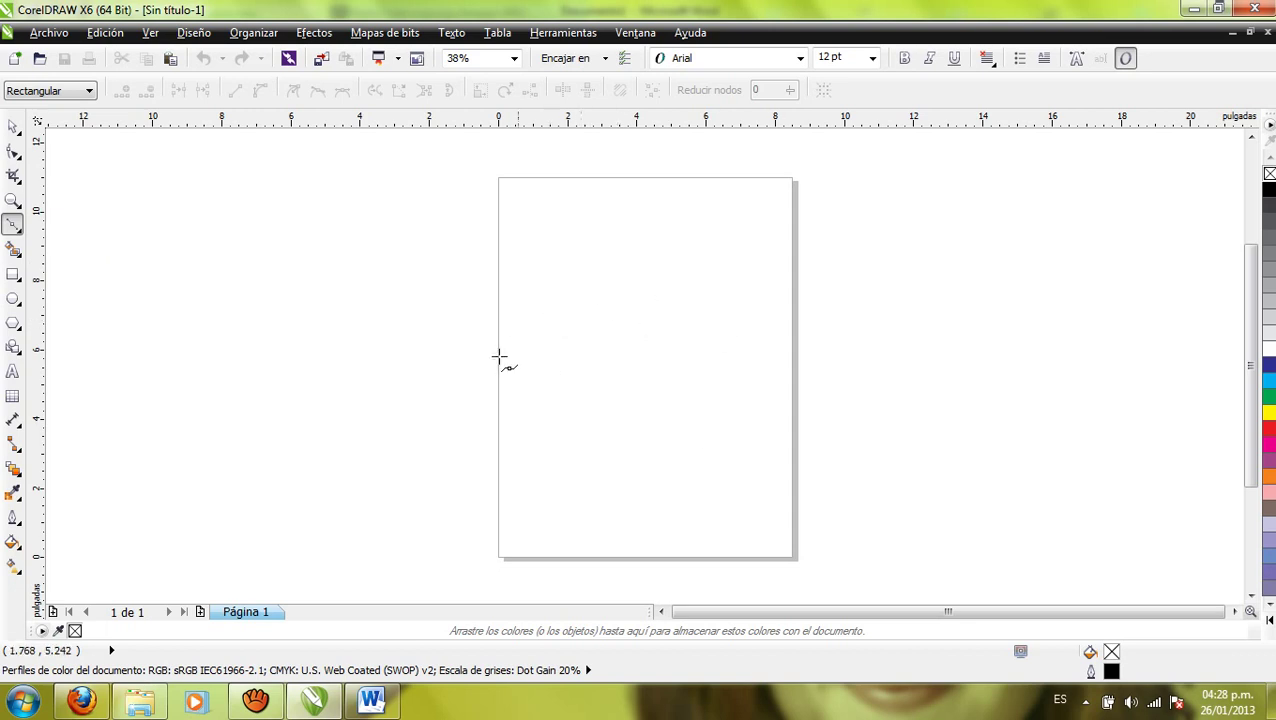
pyautogui.click(570, 355)
pyautogui.click(661, 322)
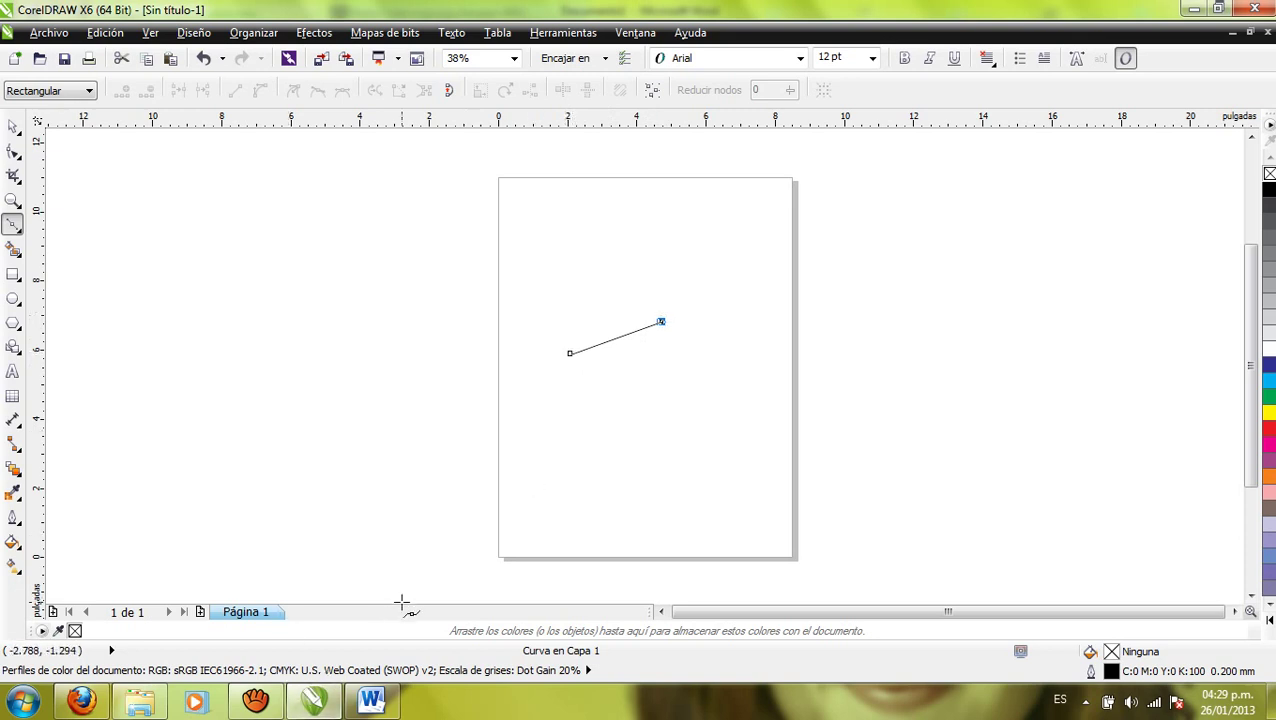
# Step: Review the definition in Word again, and extend the Bézier line in CorelDRAW into a closed triangle about 2.63 × 1.84 inches
pyautogui.click(371, 701)
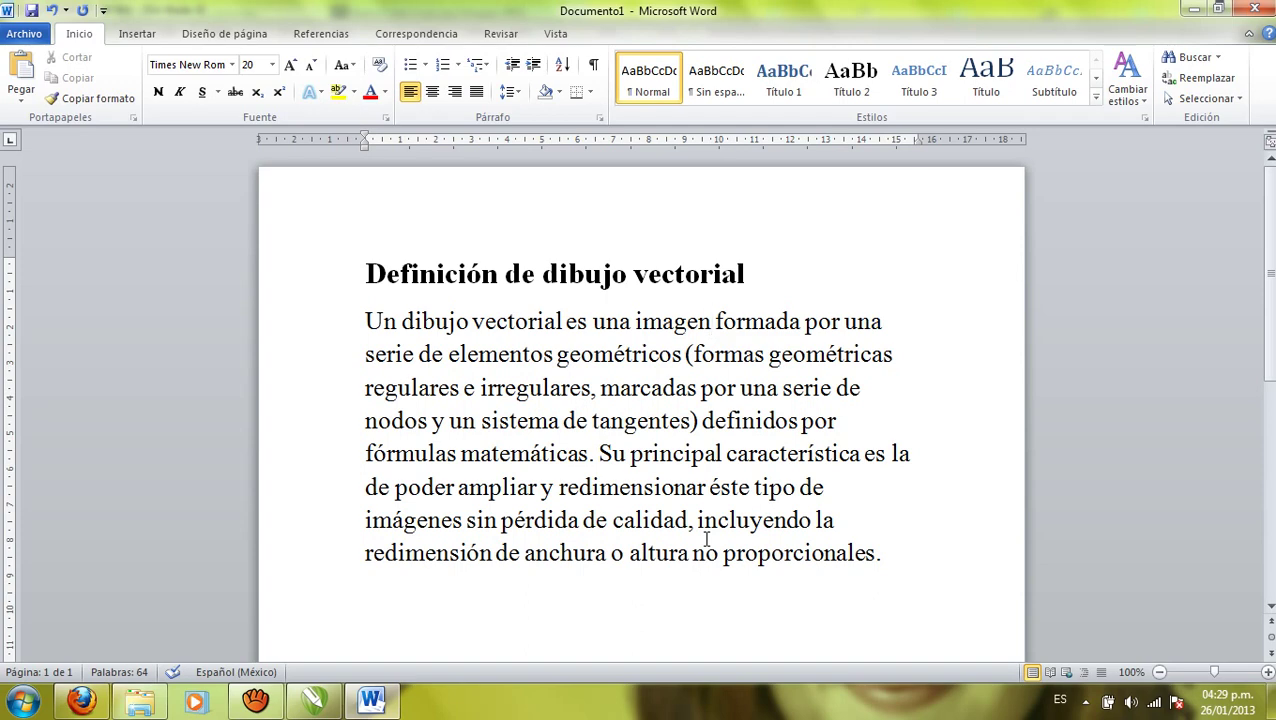
pyautogui.click(1190, 9)
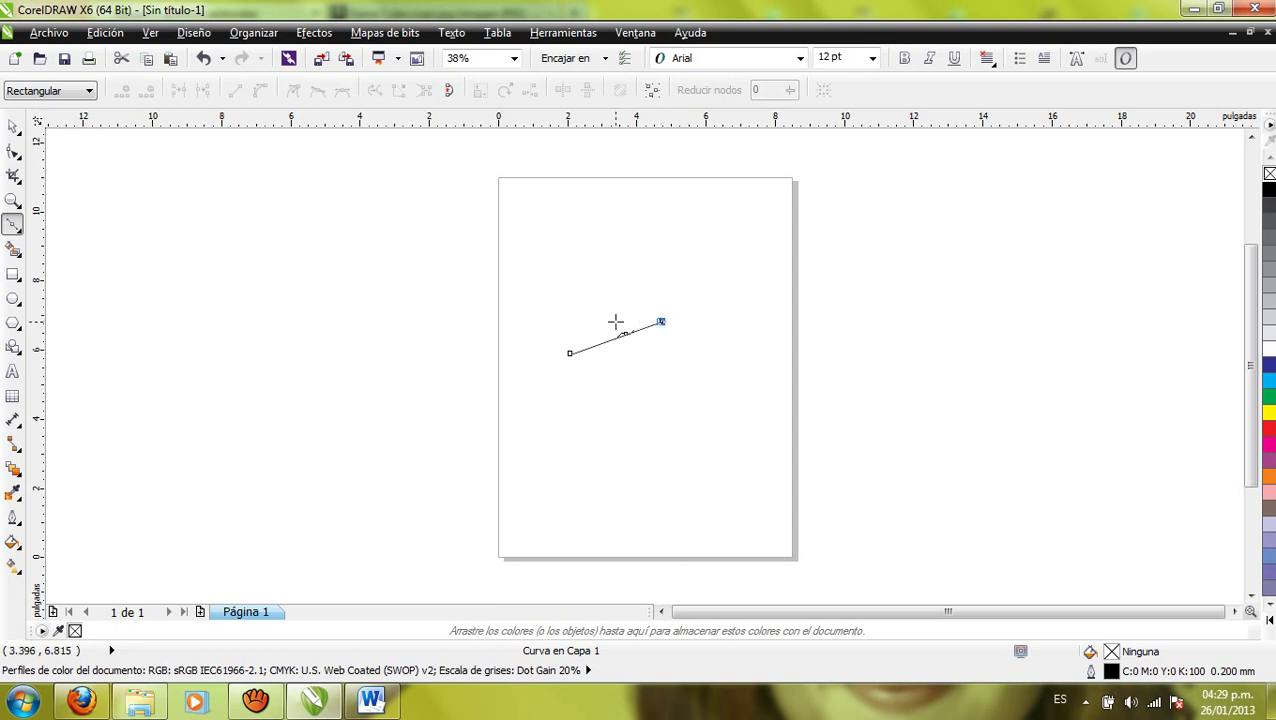
pyautogui.click(13, 130)
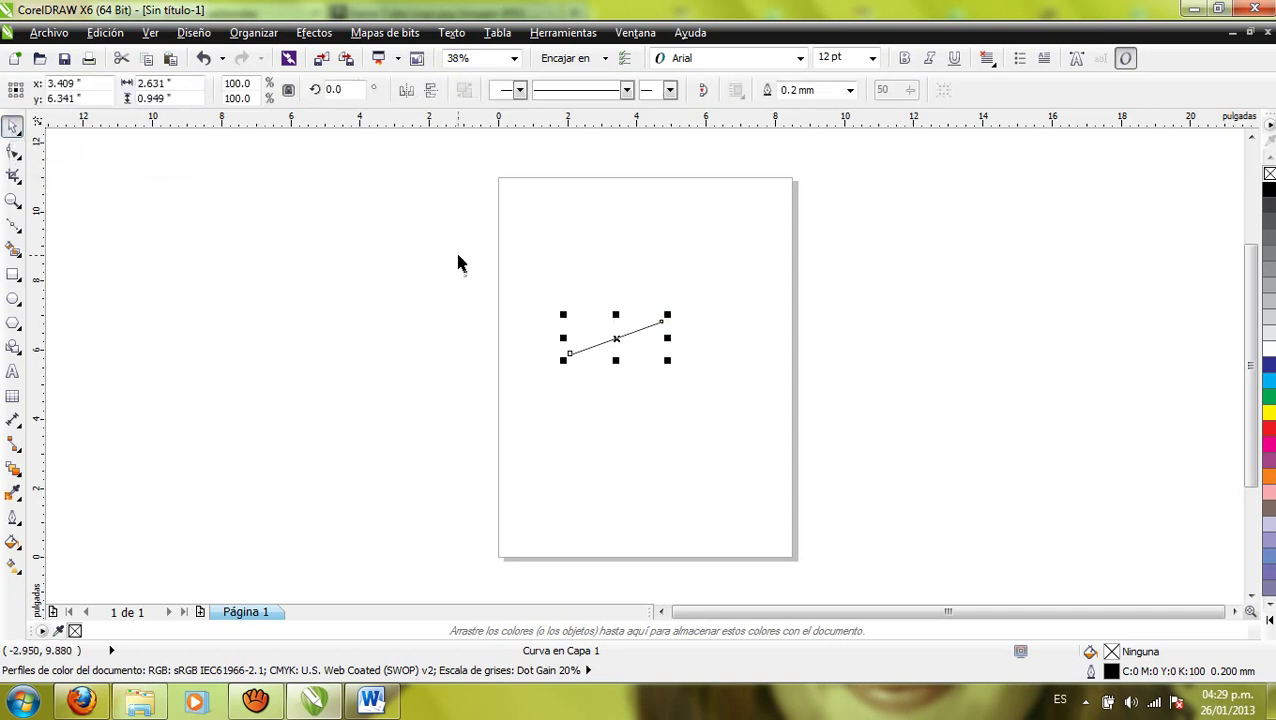
pyautogui.click(13, 226)
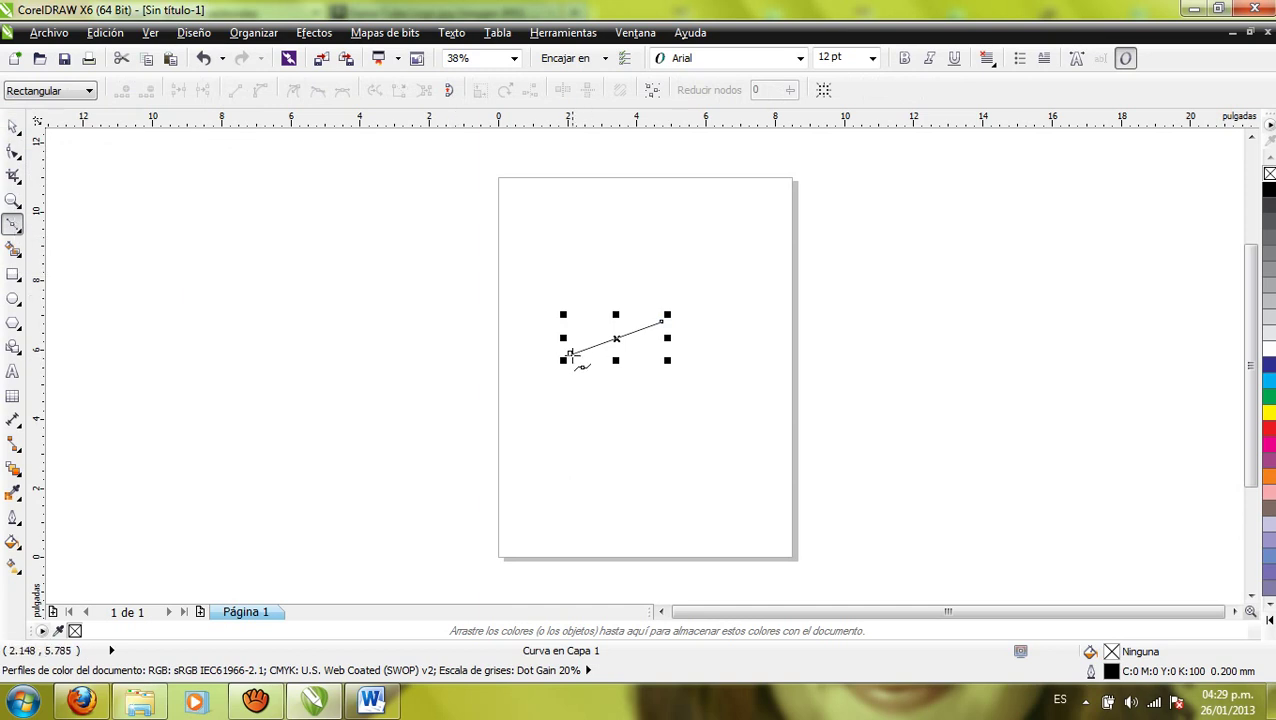
pyautogui.click(570, 355)
pyautogui.doubleClick(633, 385)
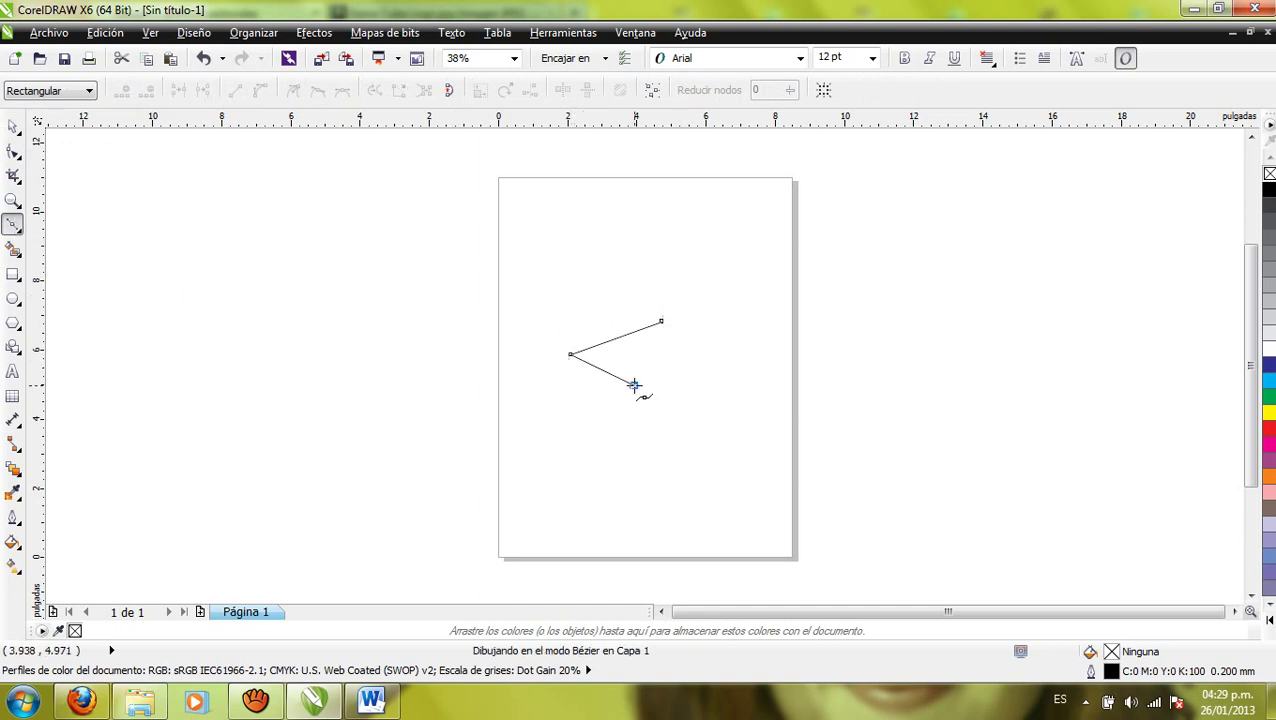
pyautogui.click(661, 322)
pyautogui.press('space')
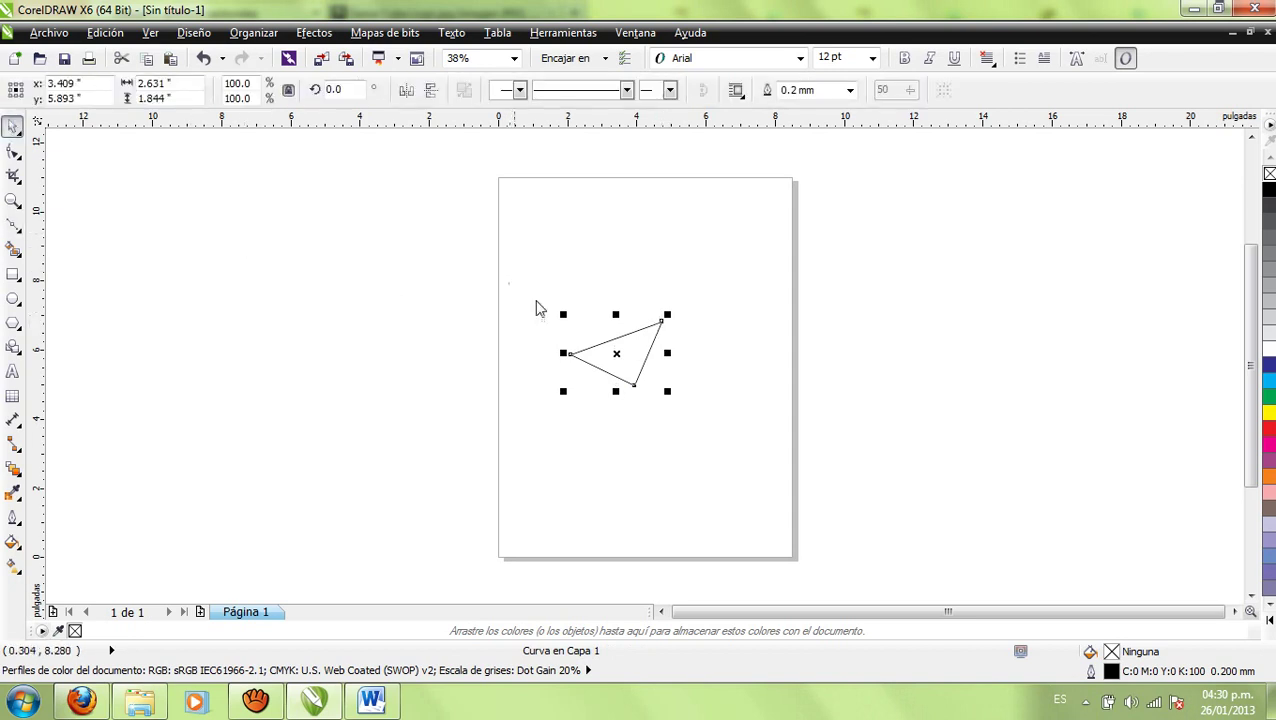
# Step: Scale the triangle about its center up to about 8.9 × 6.24 inches and back down to about 1.93 × 1.35 inches
pyautogui.click(671, 393)
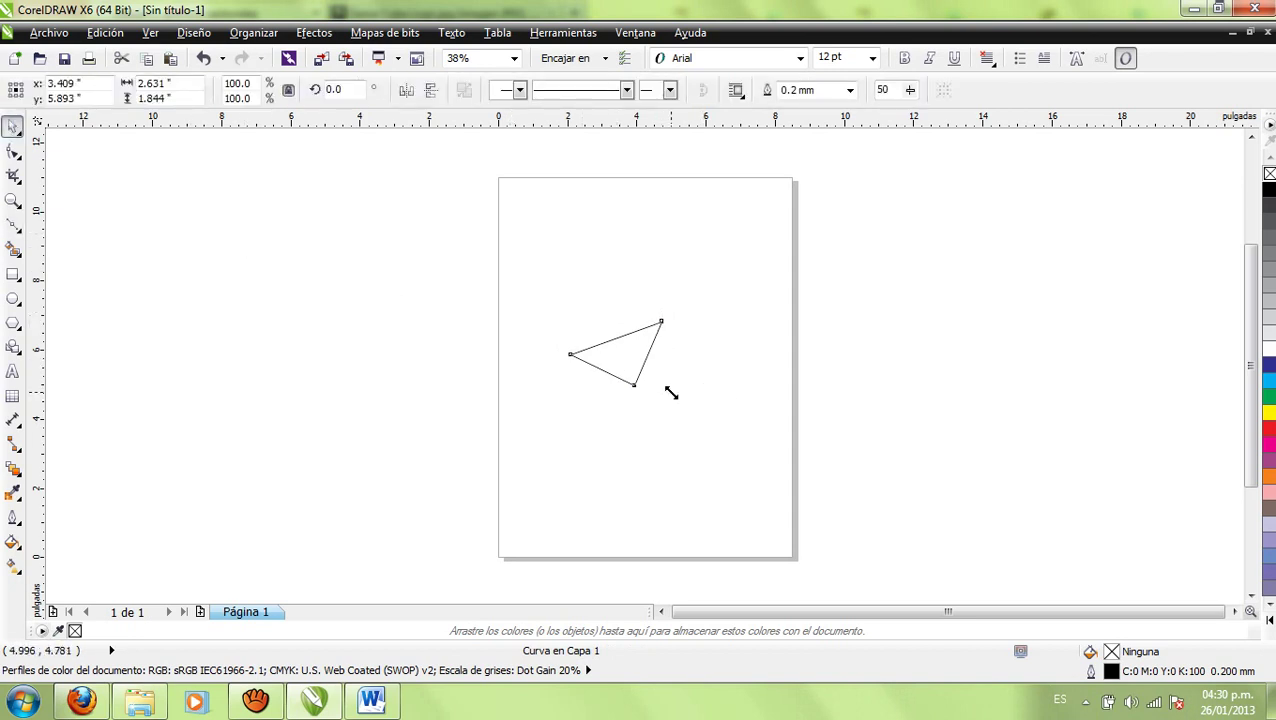
pyautogui.moveTo(671, 393); pyautogui.dragTo(883, 475)
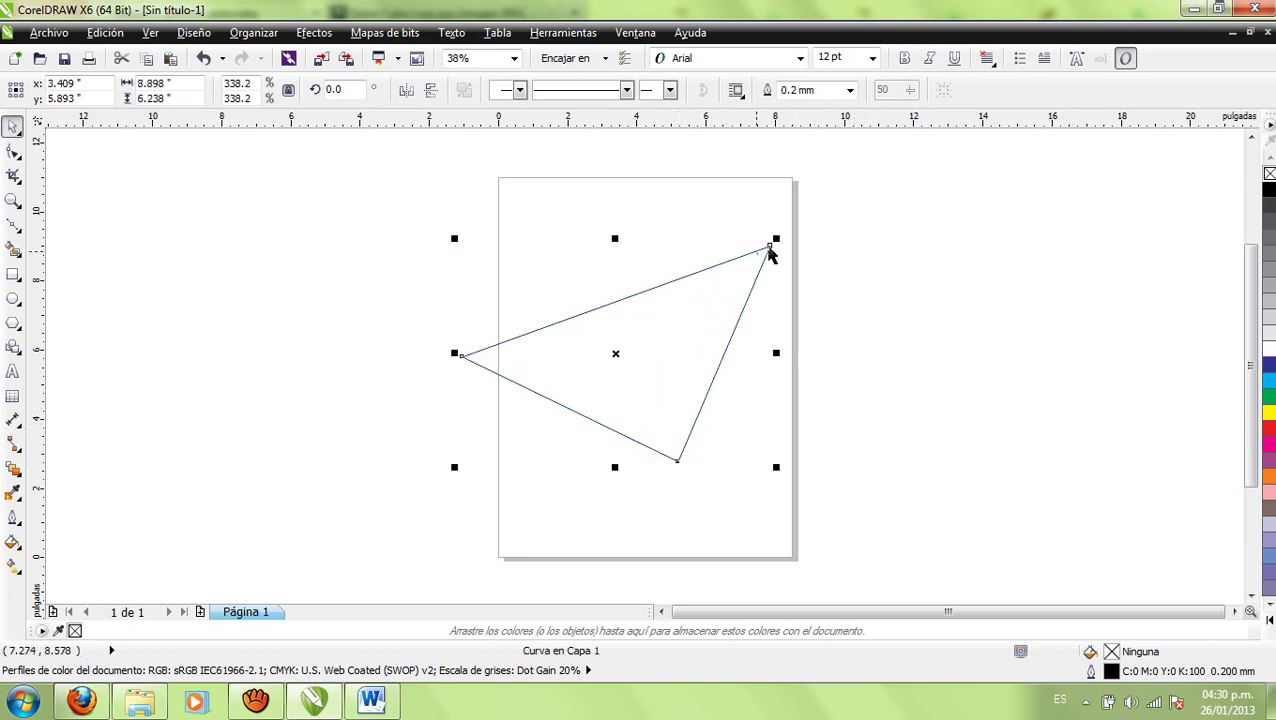
pyautogui.moveTo(776, 246); pyautogui.dragTo(658, 294)
# Step: Inspect the triangle's edges at higher magnification and enlarge it proportionally about its center to about 4.19 × 2.94 inches
pyautogui.click(12, 199)
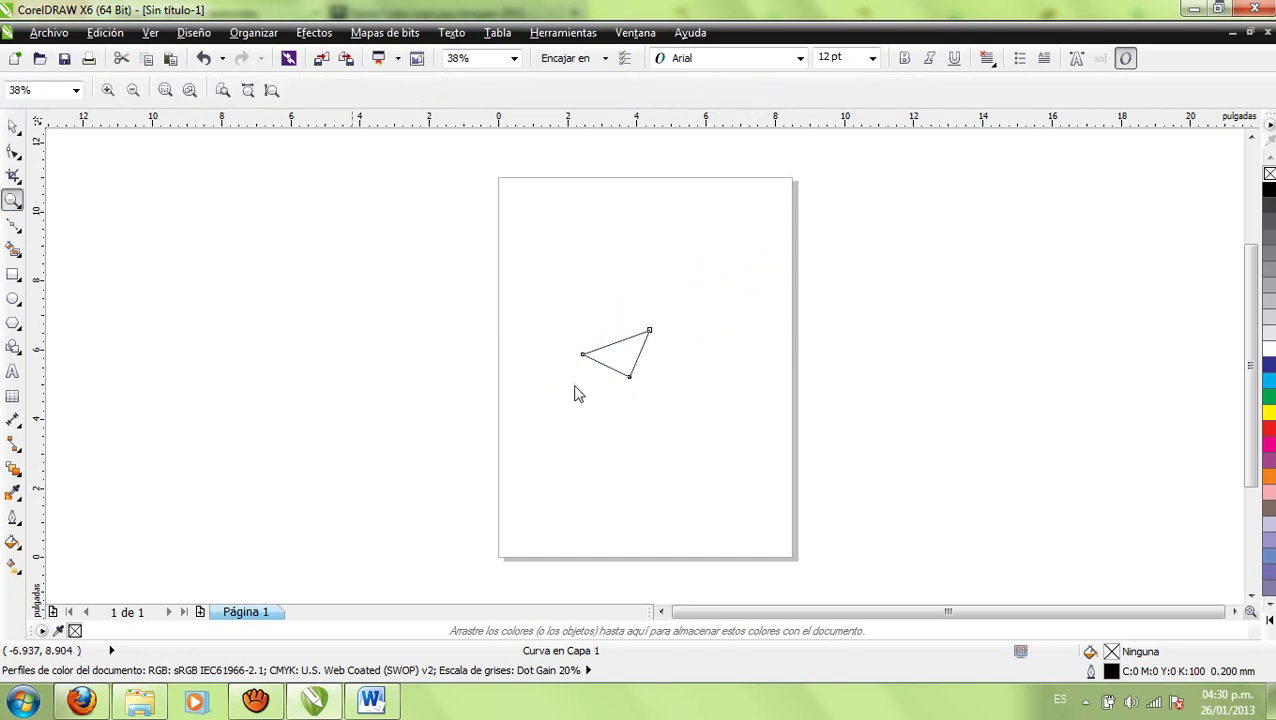
pyautogui.click(635, 358)
pyautogui.click(658, 397)
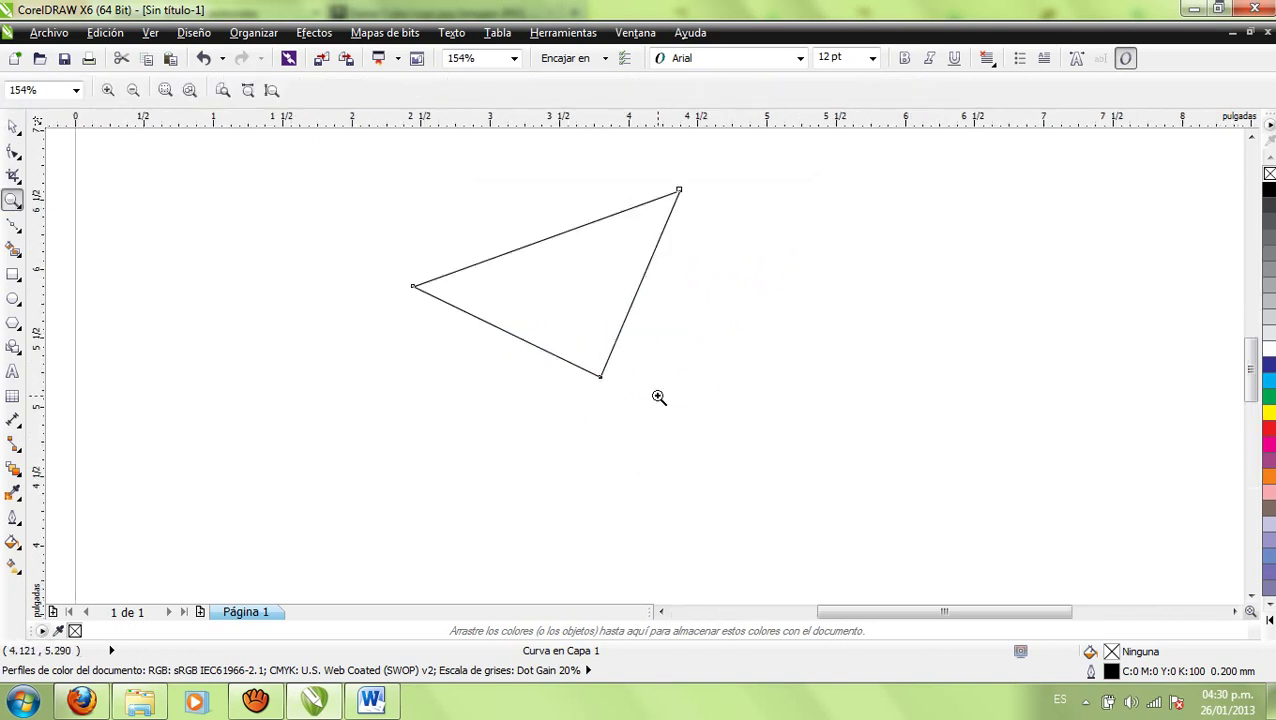
pyautogui.click(589, 319)
pyautogui.press('F3')
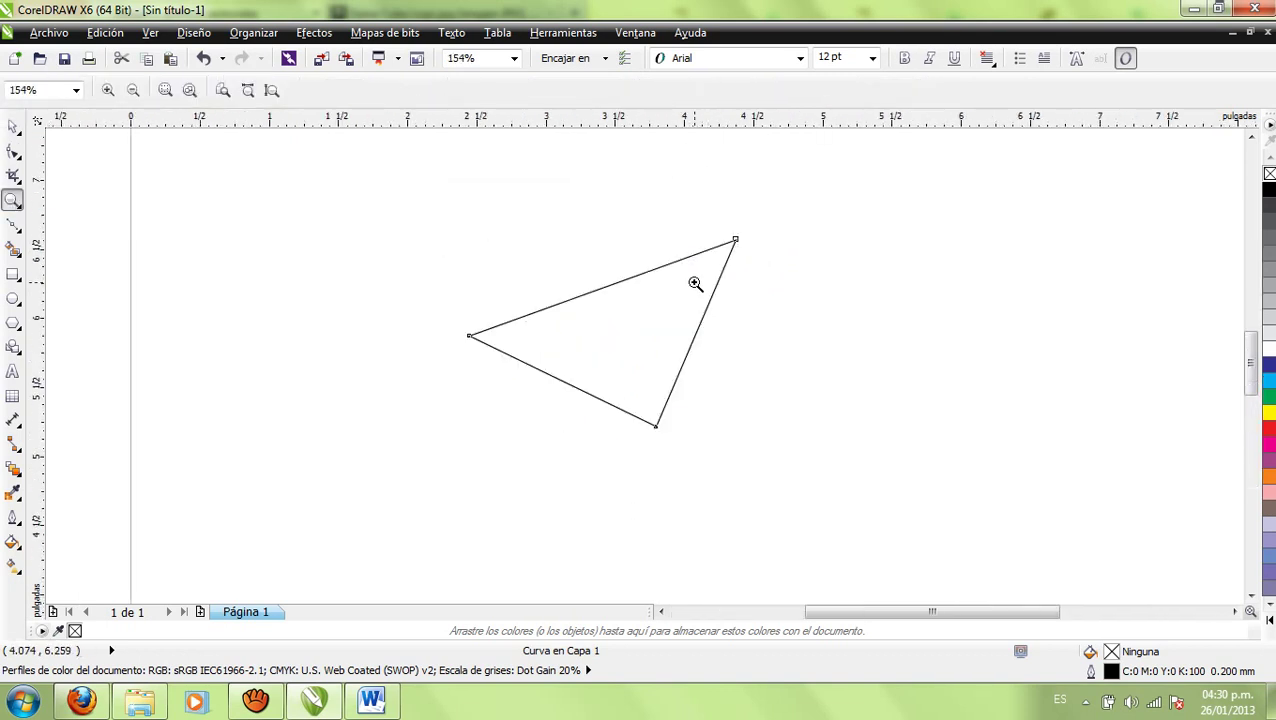
pyautogui.press('F3')
pyautogui.click(12, 125)
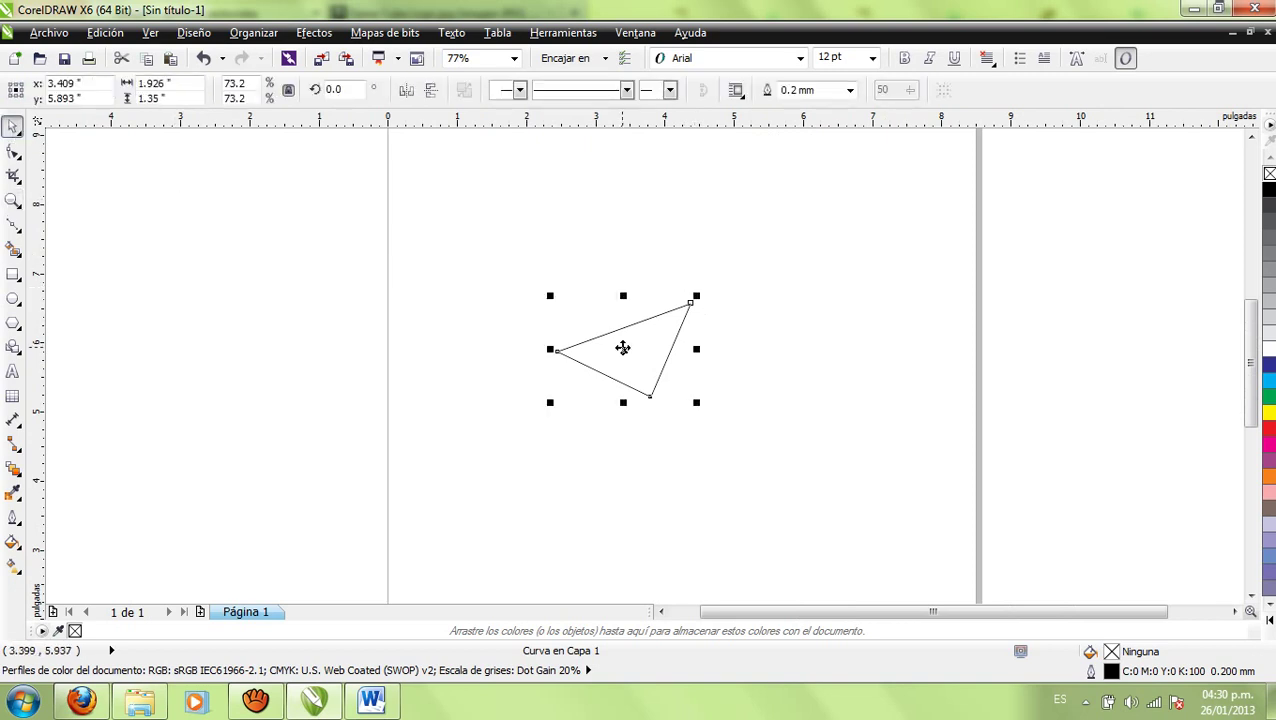
pyautogui.moveTo(551, 298); pyautogui.dragTo(439, 250)
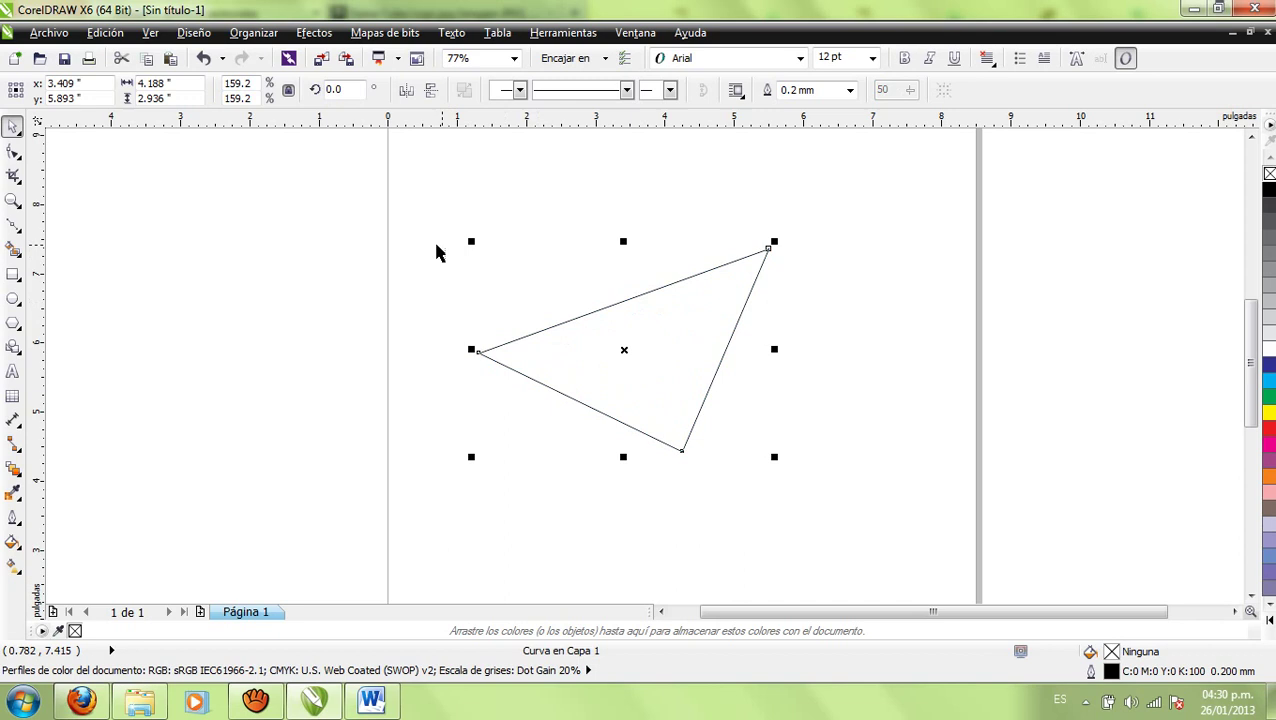
# Step: Enlarge the triangle about its center in stages to about 11.11 × 7.79 inches and shrink it to about 0.82 × 0.58 inches
pyautogui.click(13, 198)
pyautogui.keyDown('shift'); pyautogui.click(570, 359); pyautogui.keyUp('shift')
pyautogui.keyDown('shift'); pyautogui.click(570, 360); pyautogui.keyUp('shift')
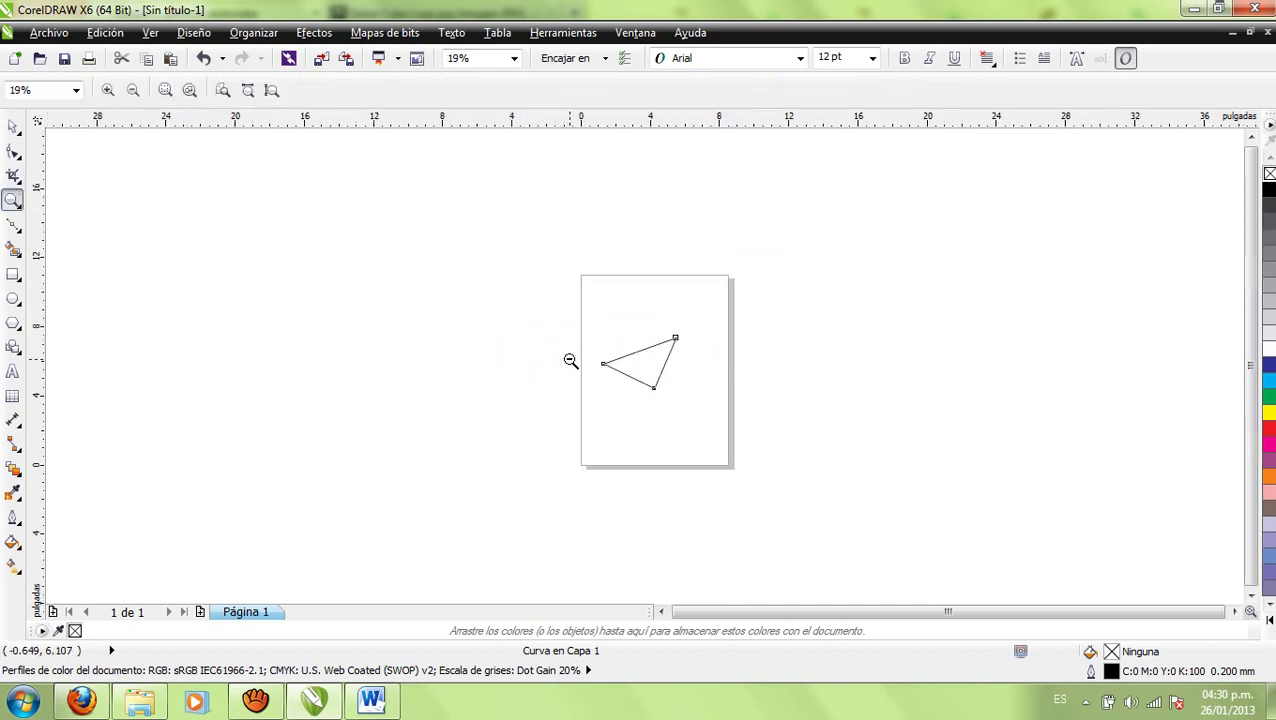
pyautogui.click(689, 370)
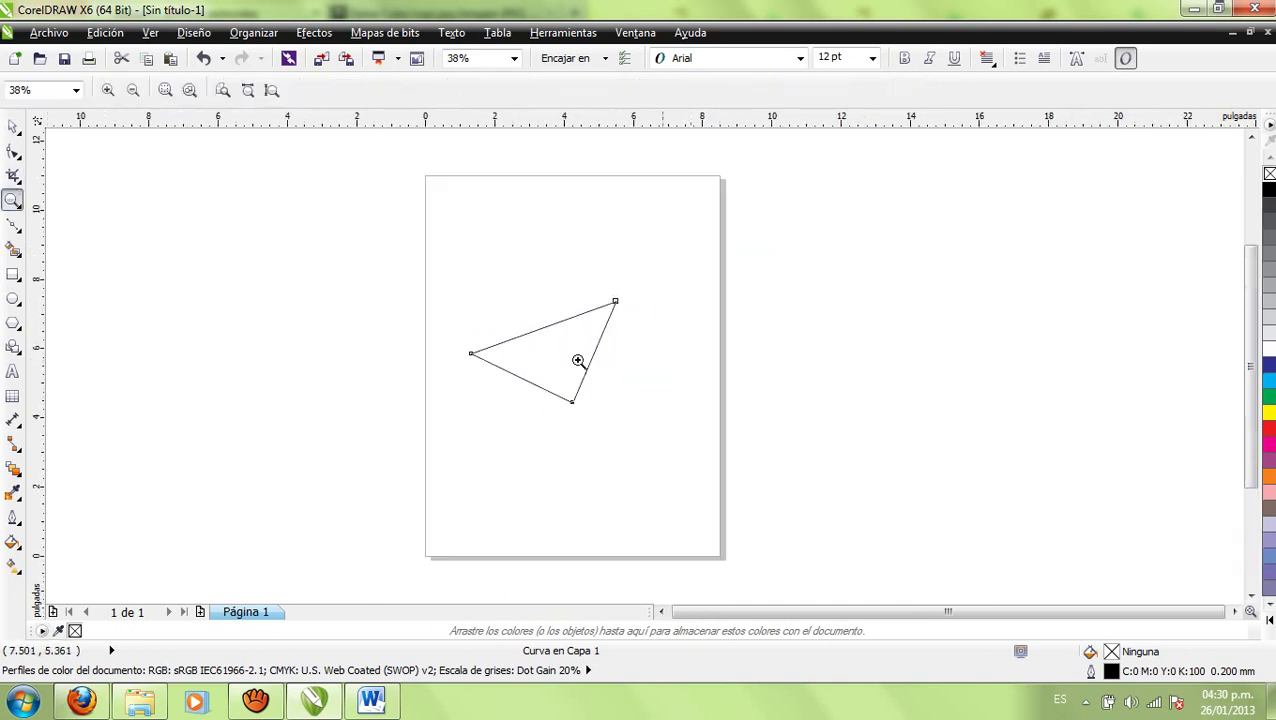
pyautogui.doubleClick(13, 130)
pyautogui.moveTo(622, 410); pyautogui.dragTo(756, 464)
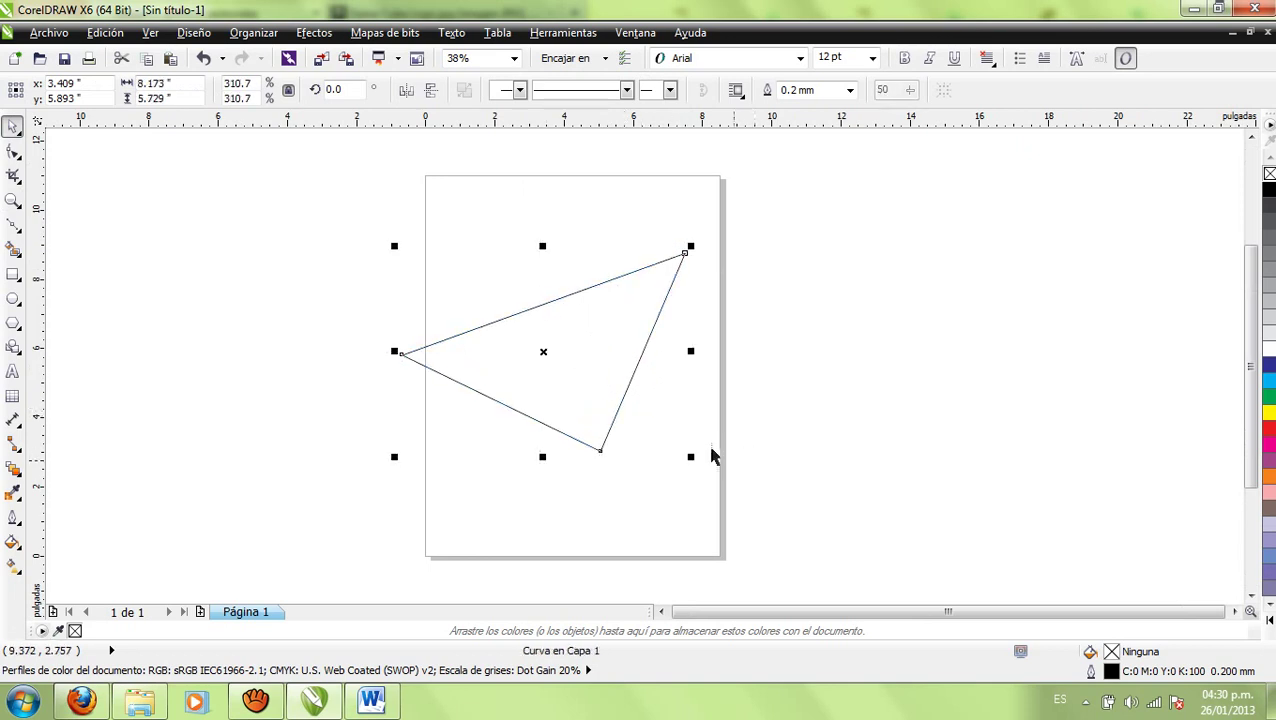
pyautogui.moveTo(691, 458); pyautogui.dragTo(803, 493)
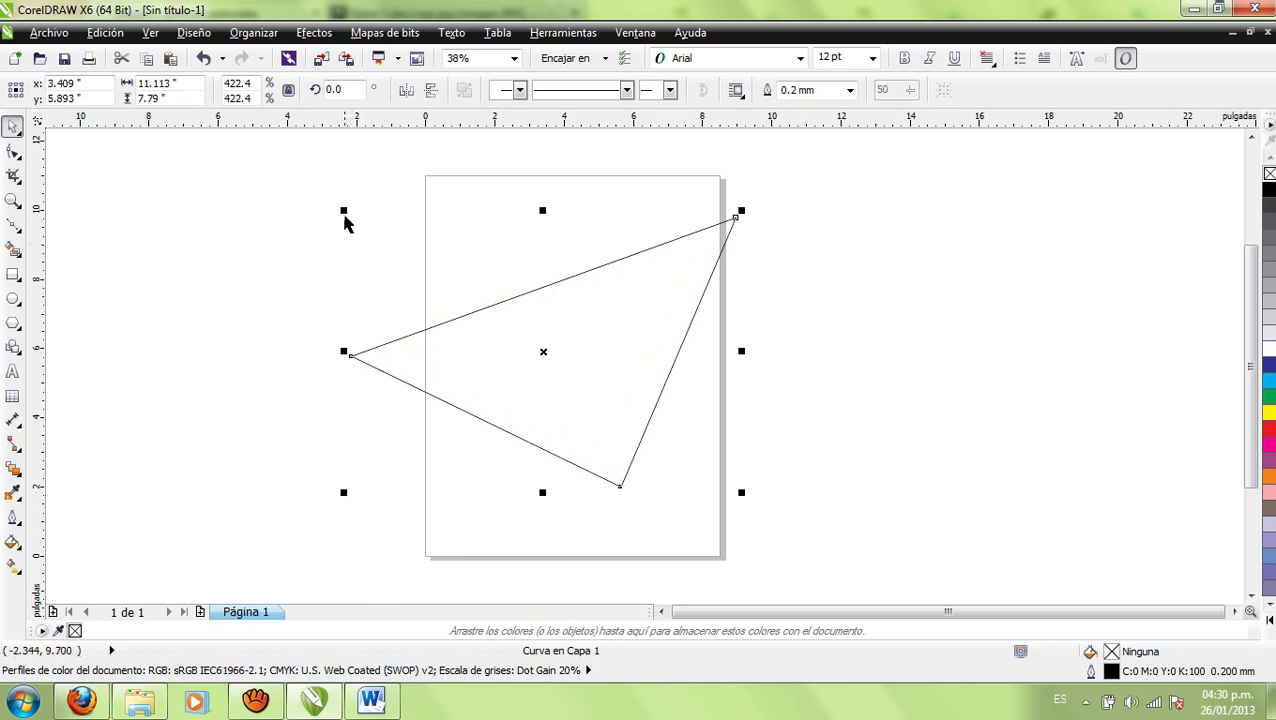
pyautogui.moveTo(344, 212); pyautogui.dragTo(524, 277)
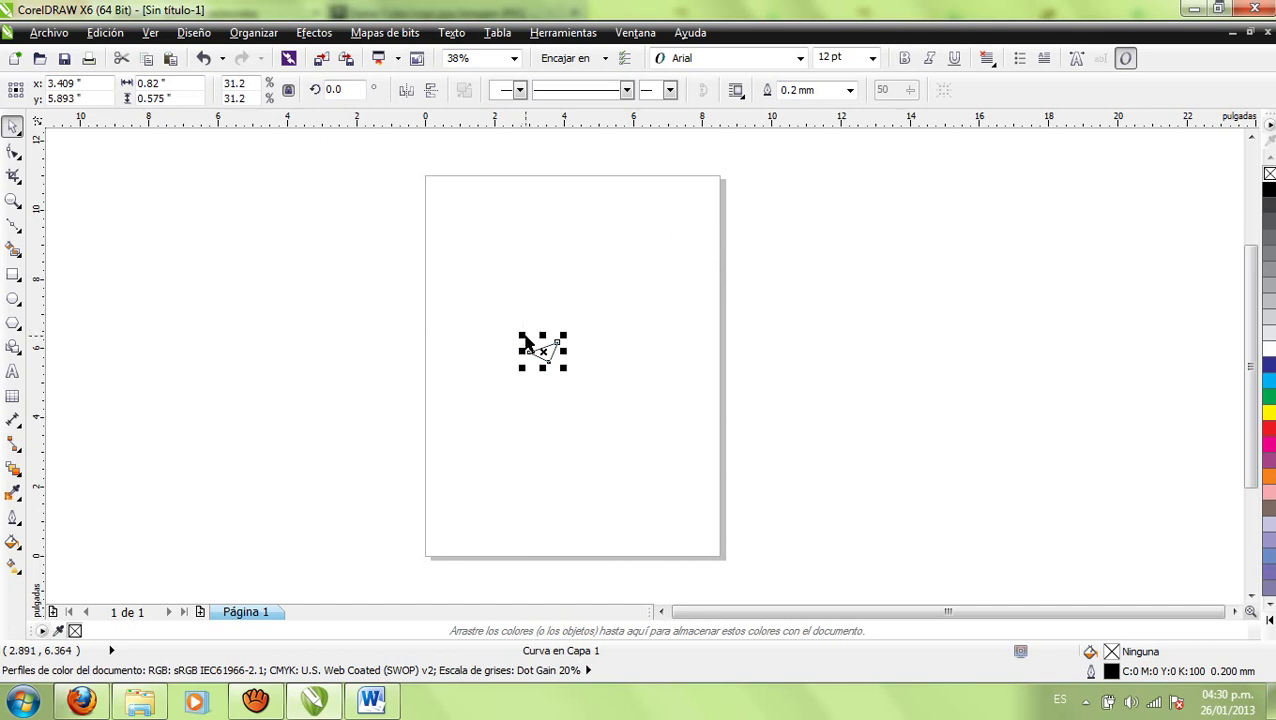
# Step: Inspect the small triangle up close and enlarge it proportionally about its center to about 1.59 × 1.11 inches
pyautogui.click(12, 201)
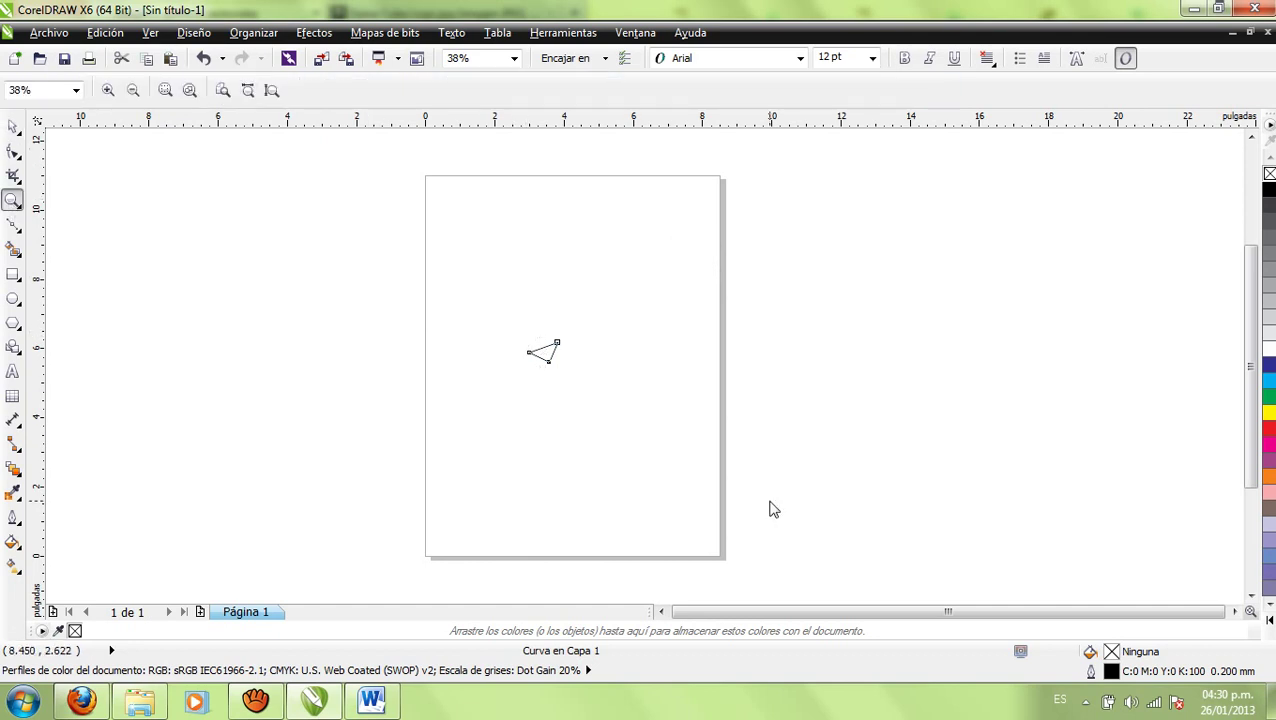
pyautogui.click(550, 352)
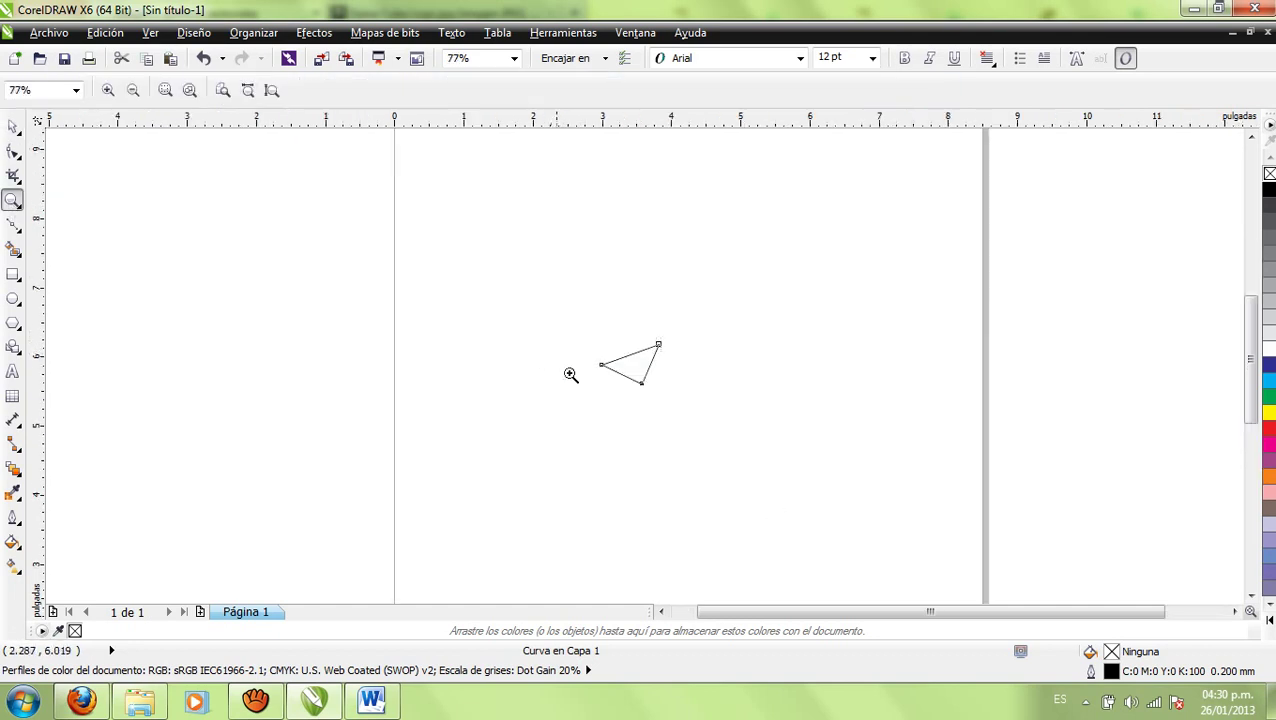
pyautogui.click(668, 390)
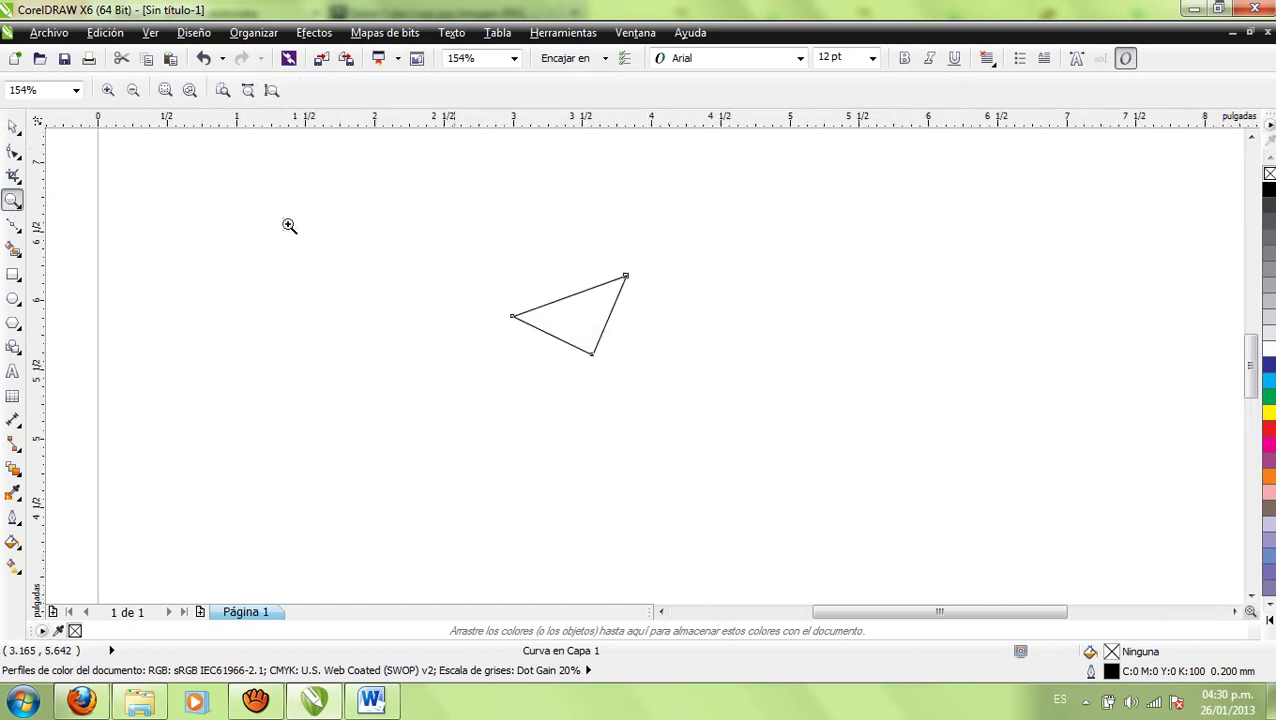
pyautogui.click(13, 126)
pyautogui.moveTo(632, 364); pyautogui.dragTo(686, 399)
# Step: Select the triangle and delete it from the page
pyautogui.click(13, 199)
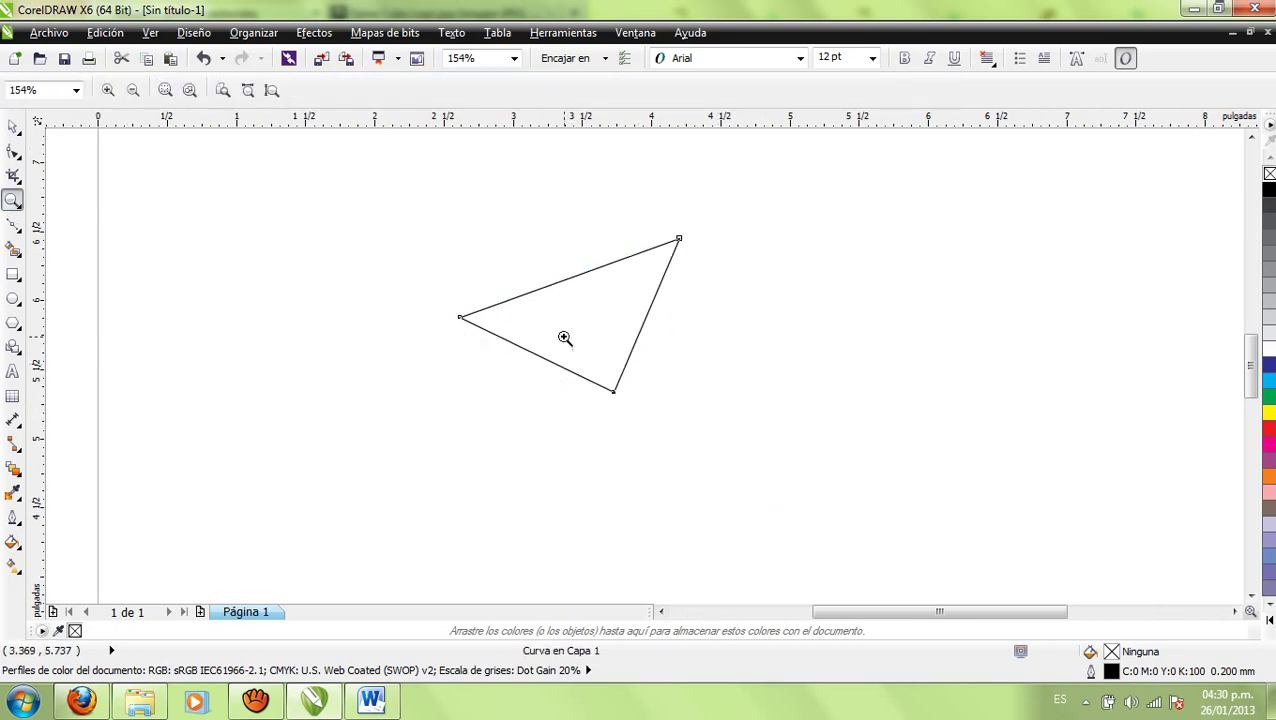
pyautogui.rightClick(564, 336)
pyautogui.rightClick(564, 336)
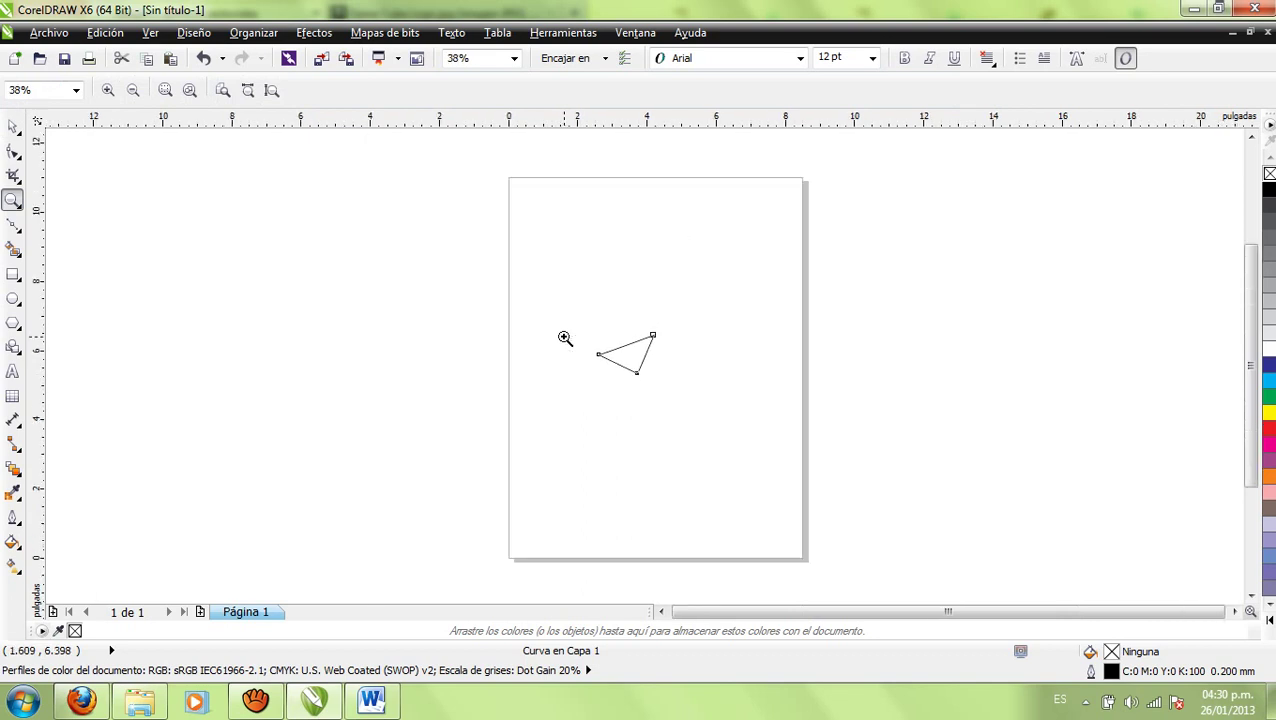
pyautogui.click(13, 126)
pyautogui.moveTo(459, 259); pyautogui.dragTo(868, 475)
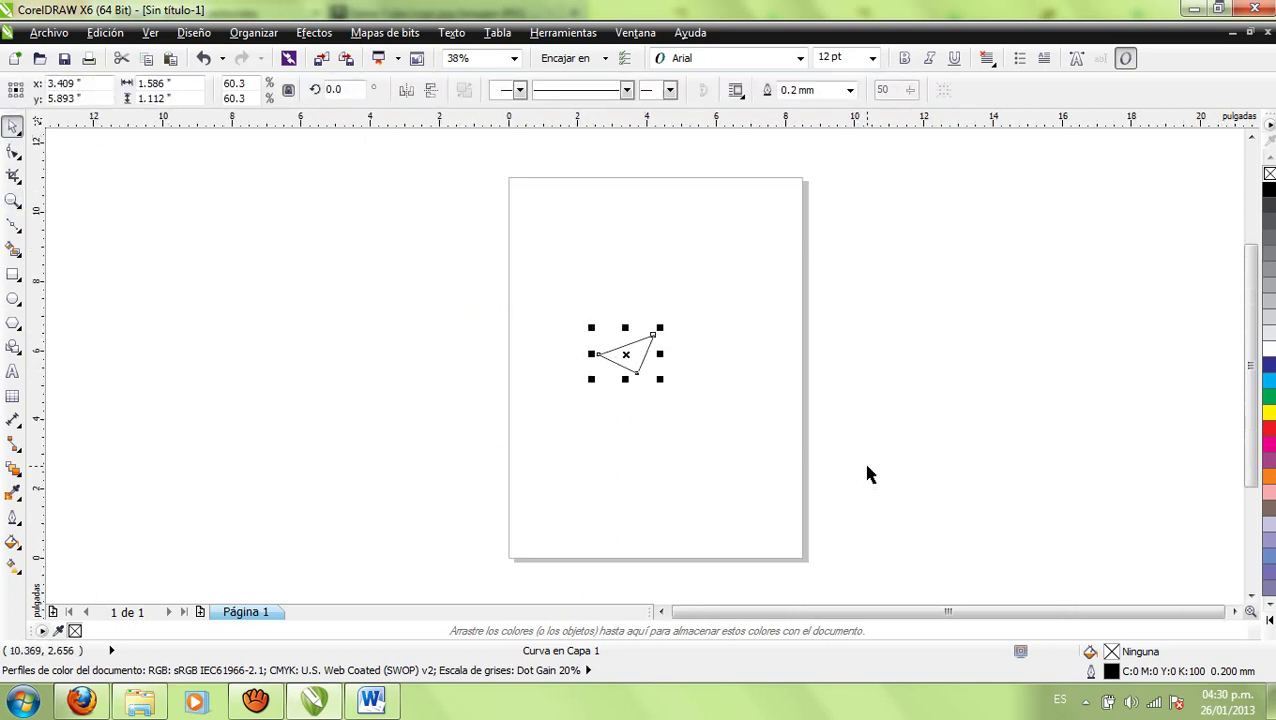
pyautogui.press('Delete')
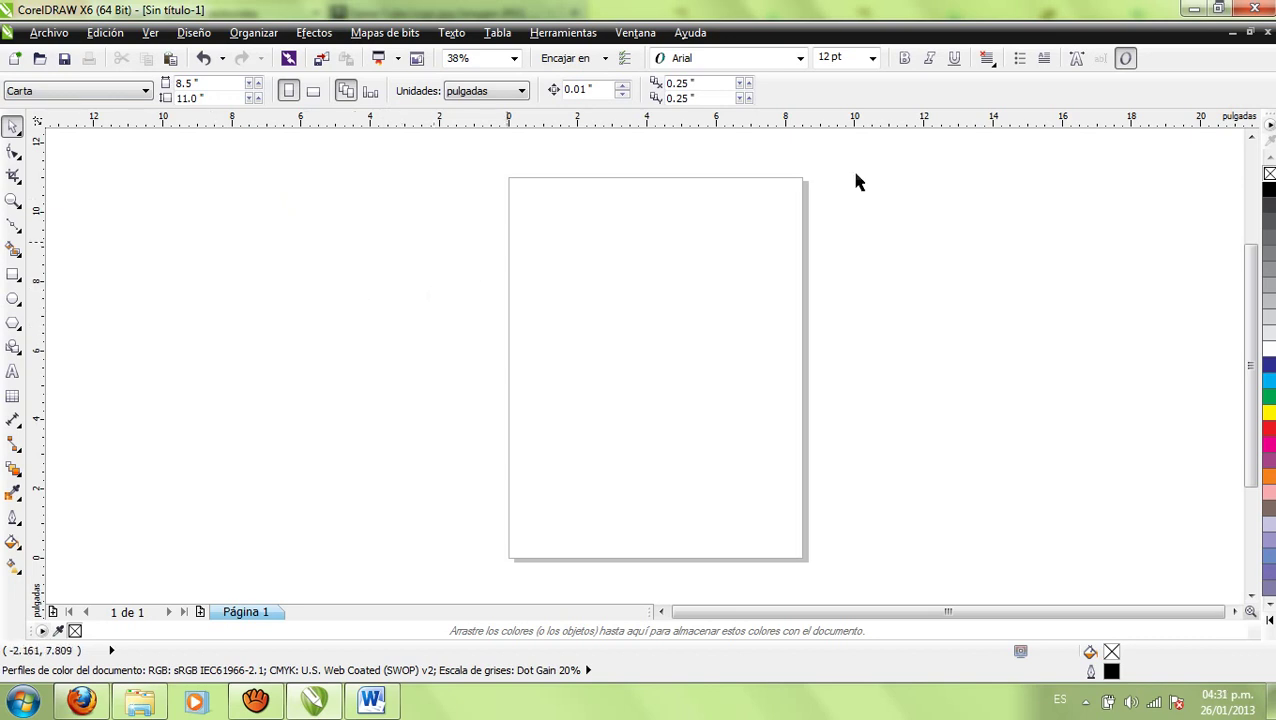
# Step: Close the document without saving the changes
pyautogui.click(1266, 33)
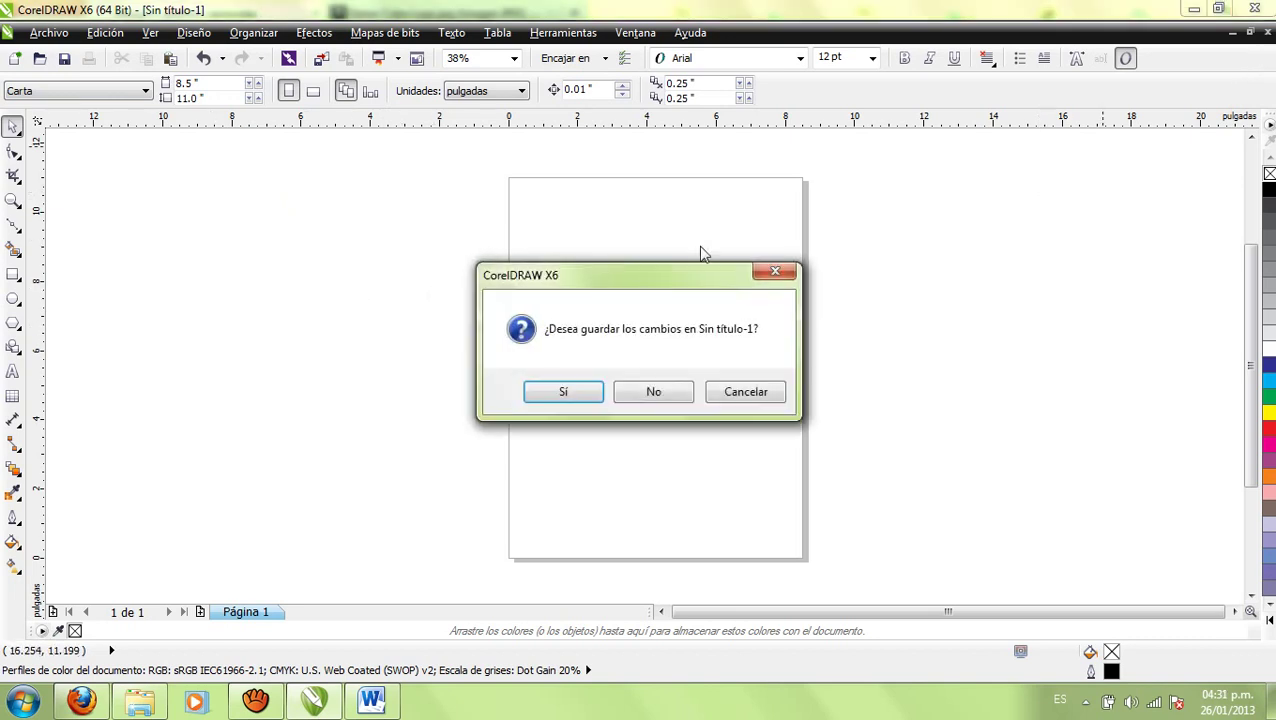
pyautogui.click(667, 396)
pyautogui.click(667, 394)
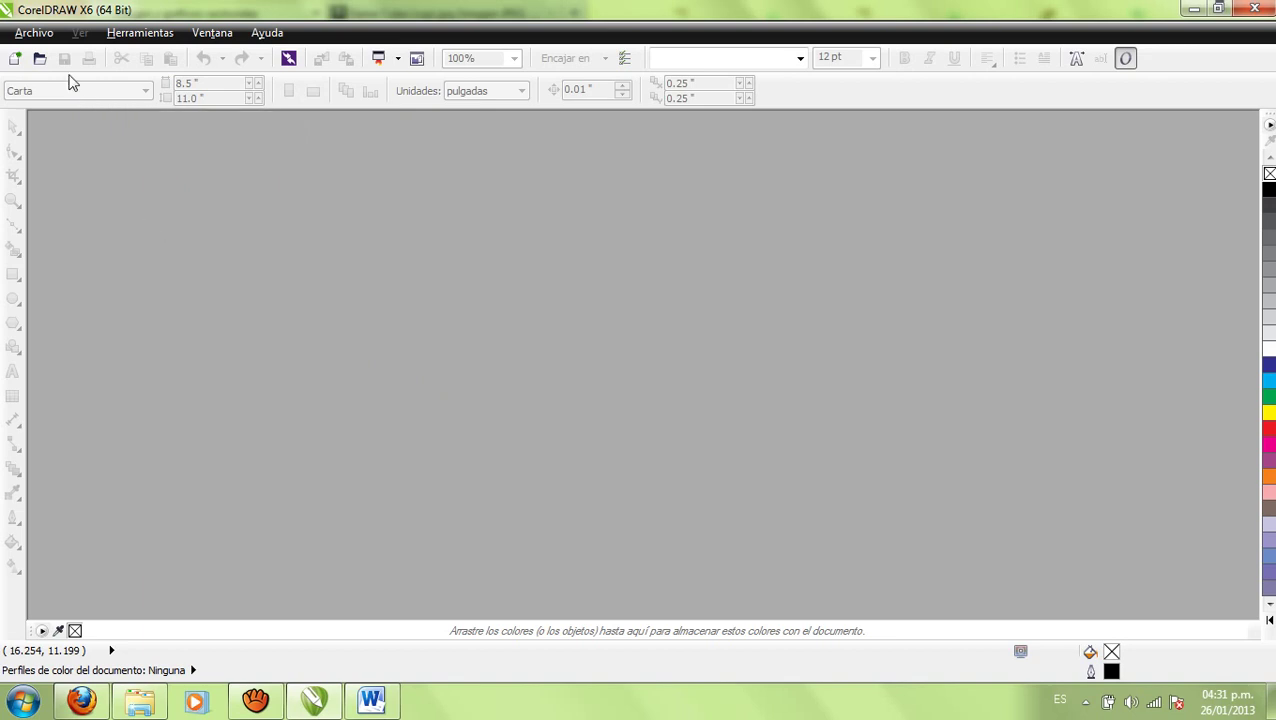
# Step: Start a new document and name it "cecati 135"
pyautogui.click(46, 34)
pyautogui.click(58, 54)
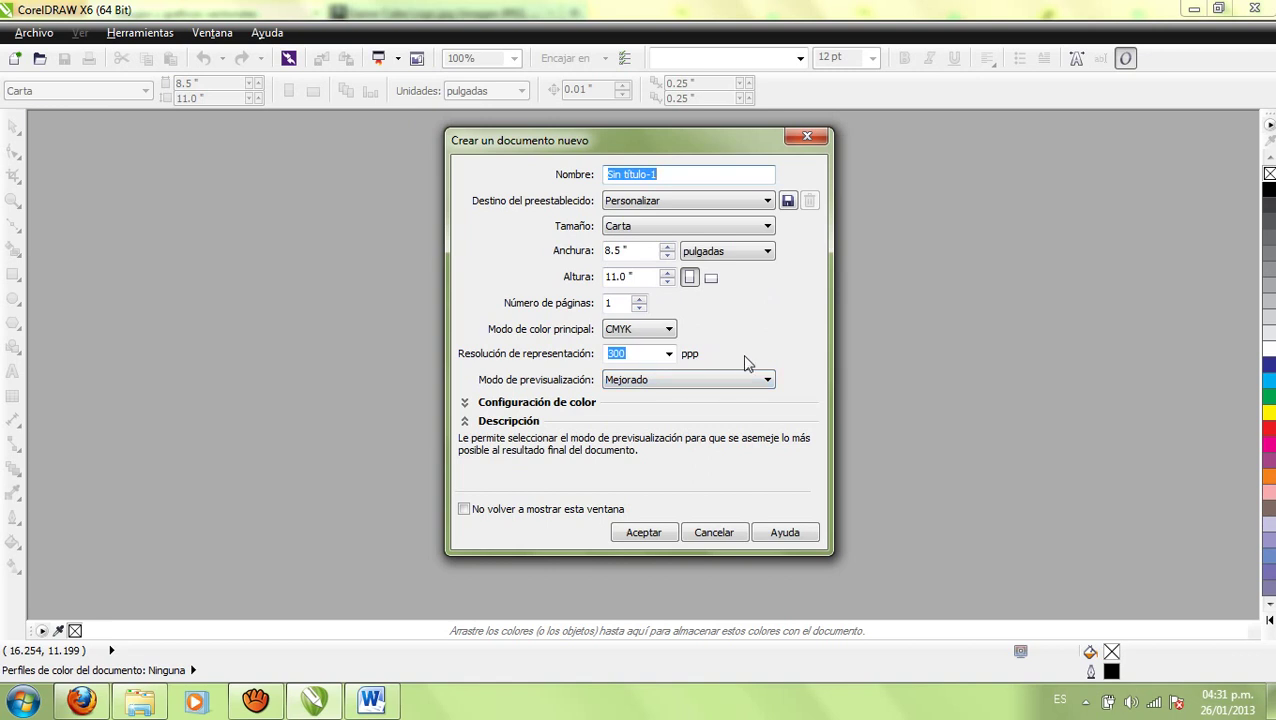
pyautogui.click(660, 174)
pyautogui.moveTo(660, 174); pyautogui.dragTo(505, 171)
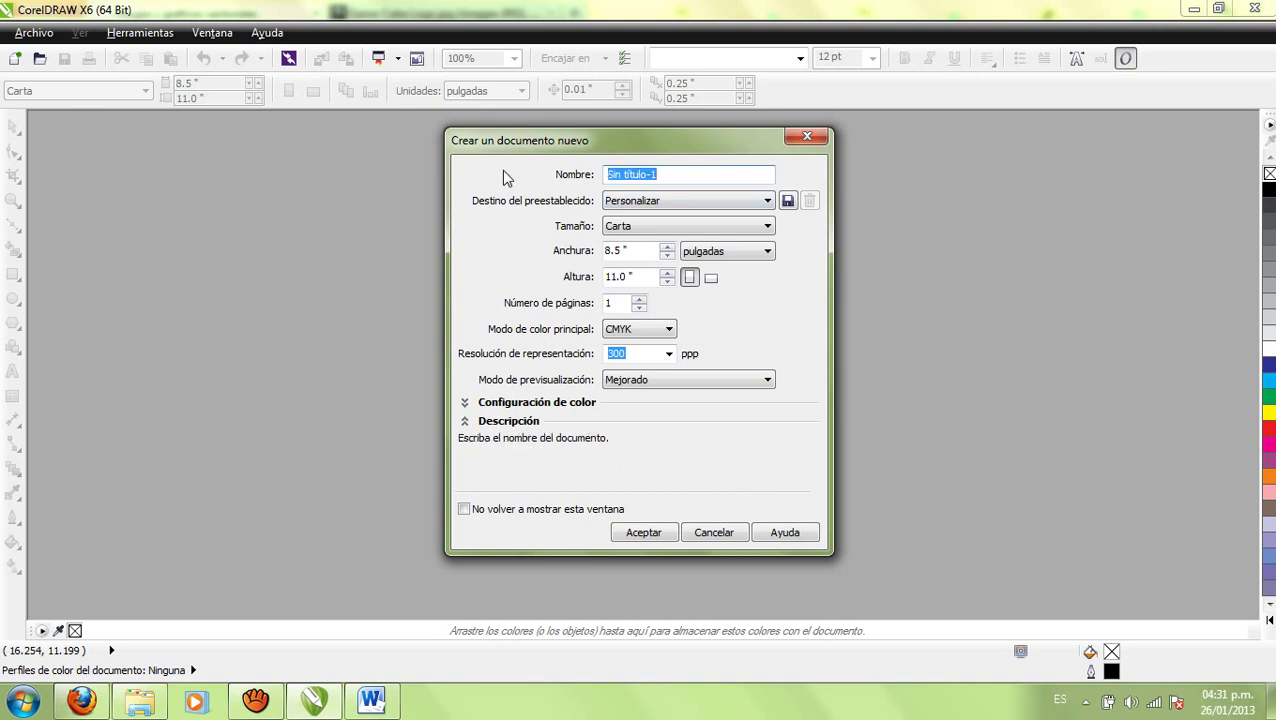
pyautogui.write('cecati 135')
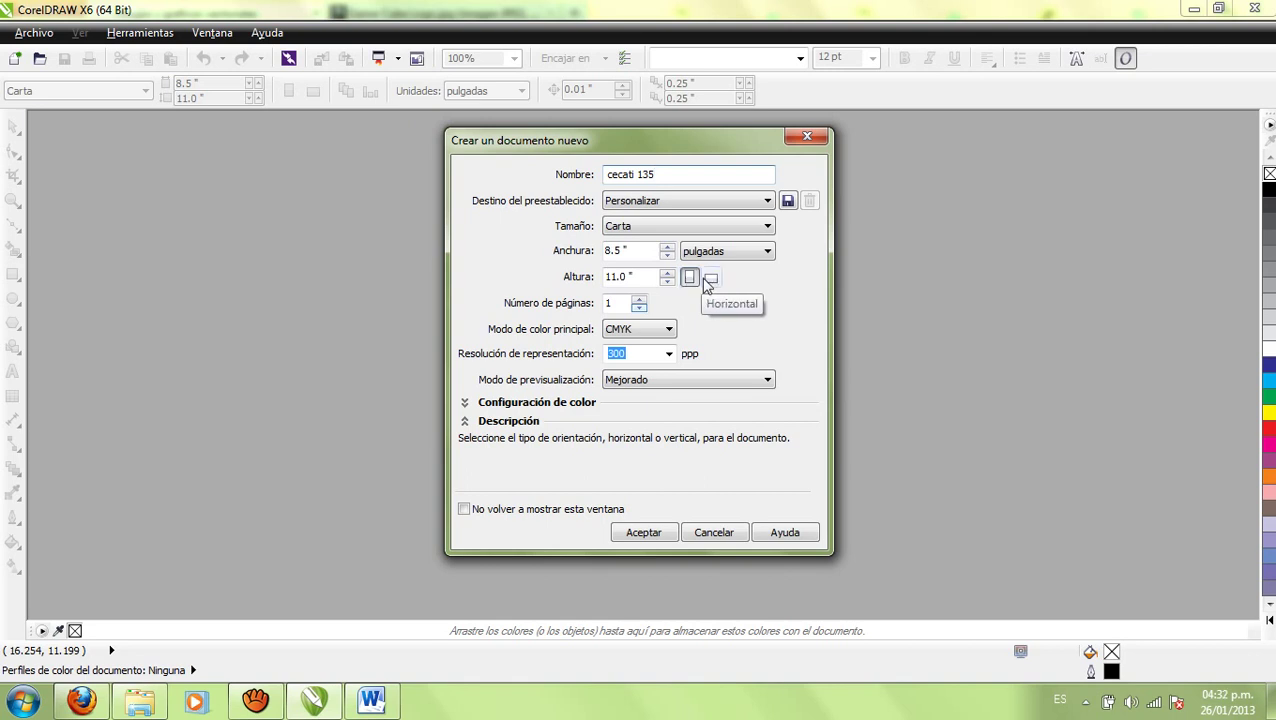
# Step: Try out the portrait and landscape orientations for the new document, ending on landscape
pyautogui.click(710, 279)
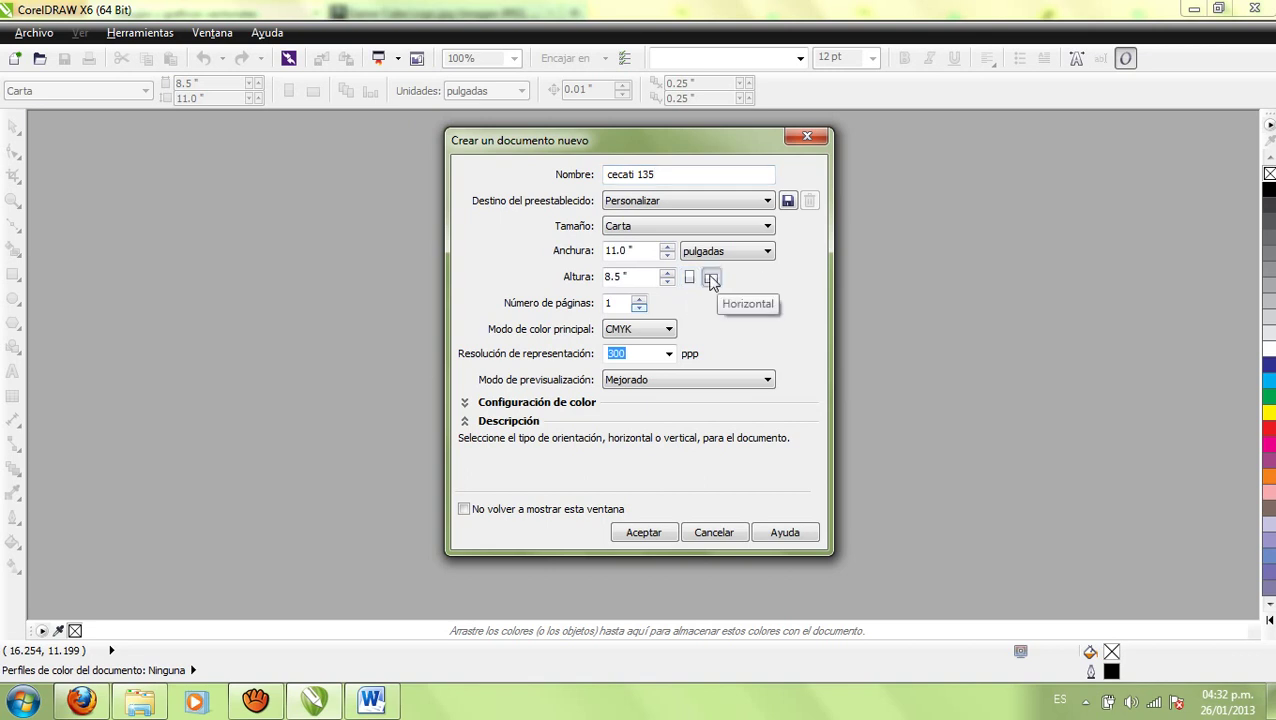
pyautogui.click(711, 279)
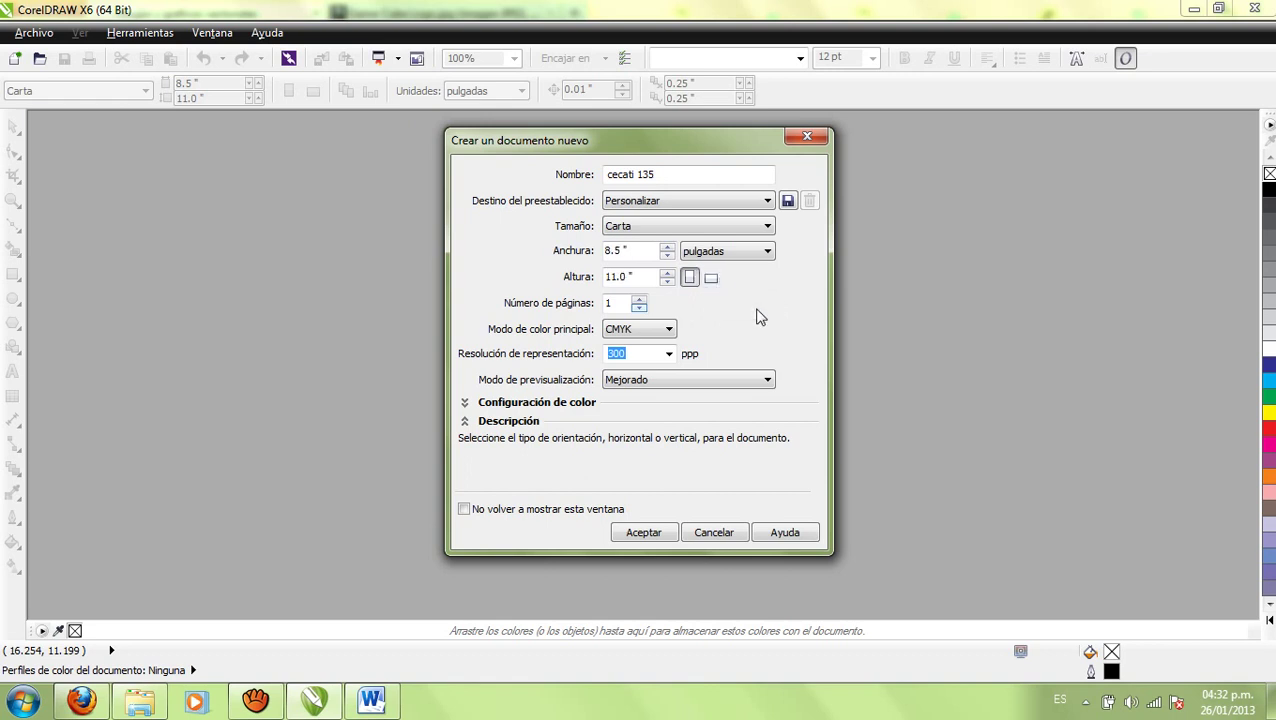
pyautogui.click(690, 278)
pyautogui.click(688, 278)
pyautogui.click(710, 278)
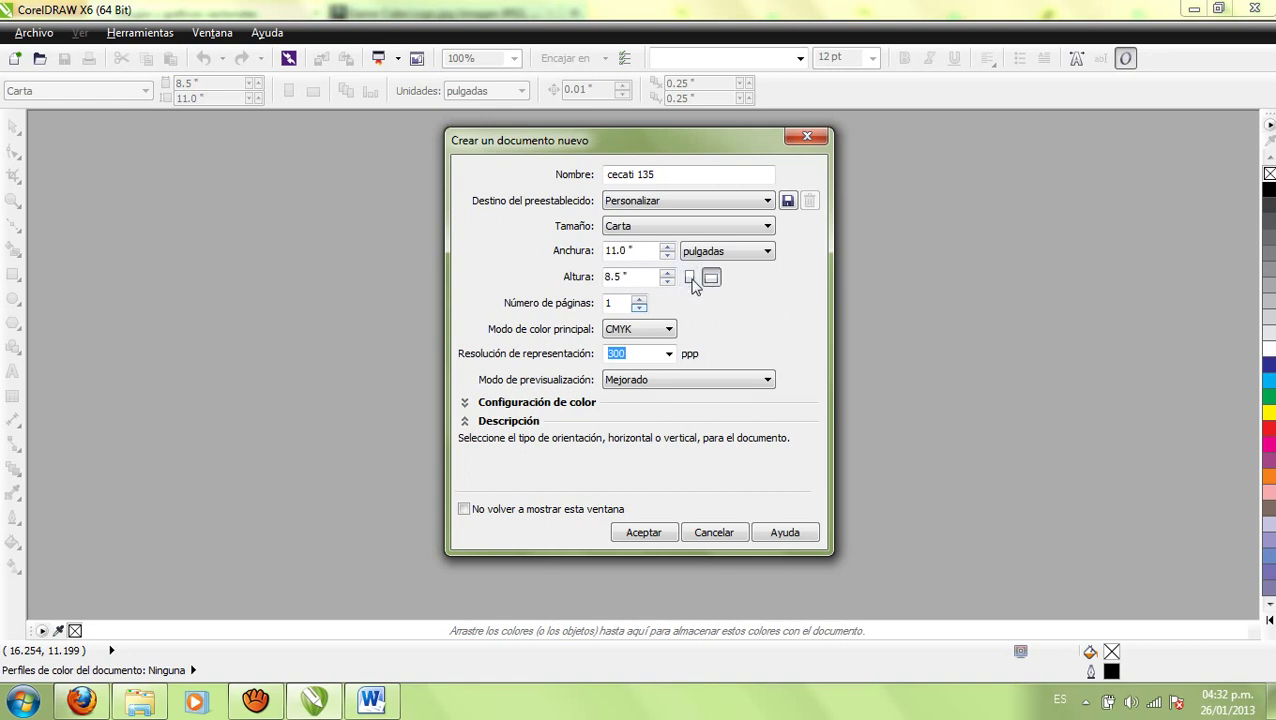
# Step: Set the number of pages to 3 and create the document
pyautogui.click(639, 300)
pyautogui.click(639, 300)
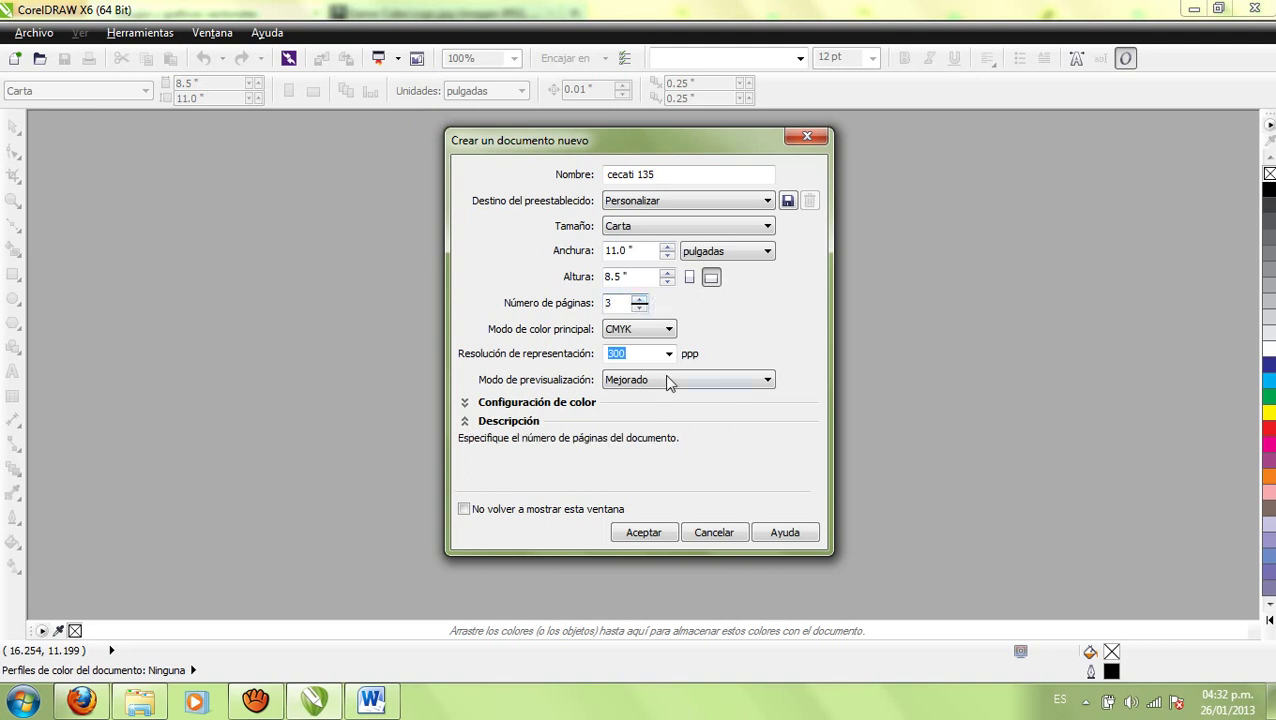
pyautogui.moveTo(663, 384)
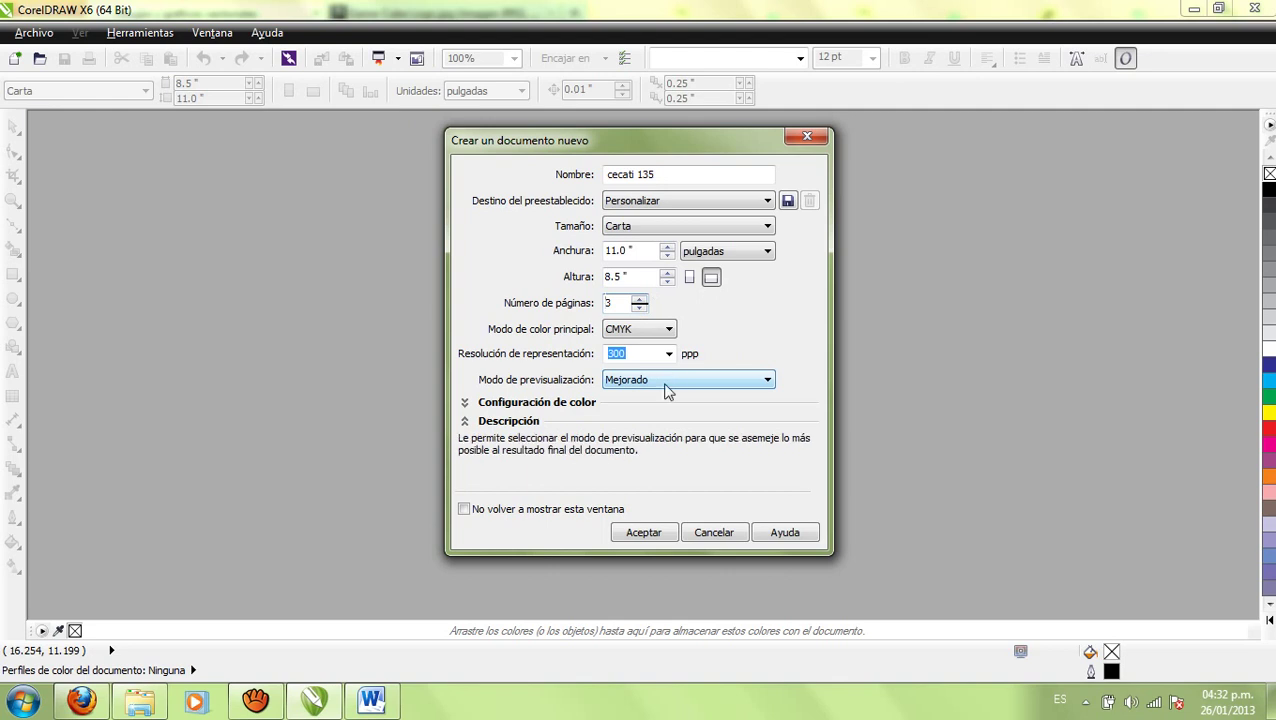
pyautogui.click(645, 533)
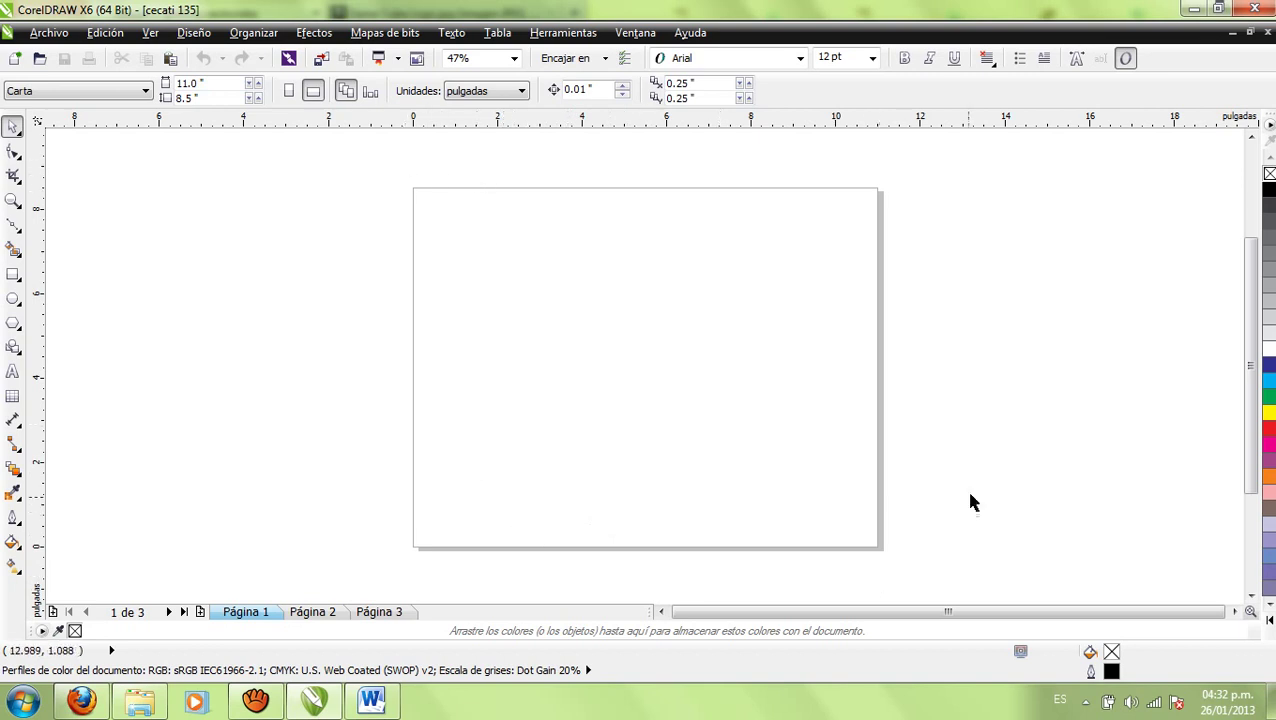
# Step: Switch the page orientation to portrait and browse through the document's pages, returning to the first page
pyautogui.click(289, 92)
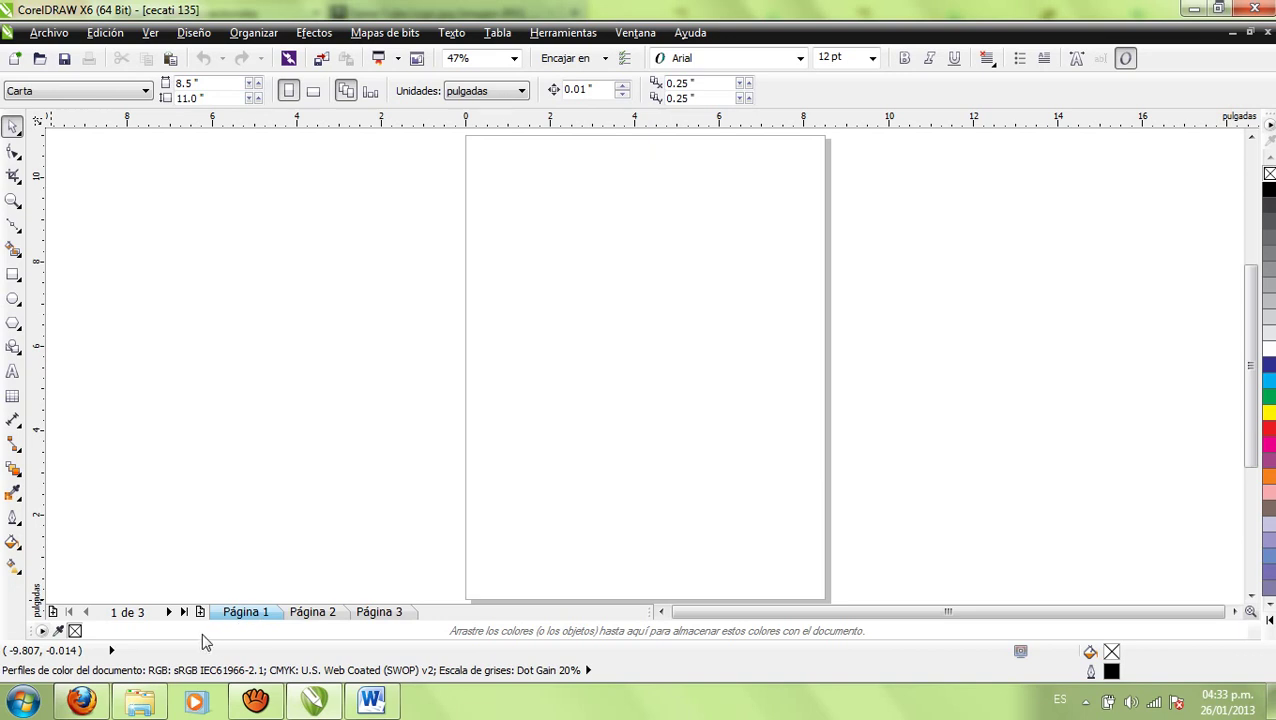
pyautogui.click(311, 614)
pyautogui.click(378, 614)
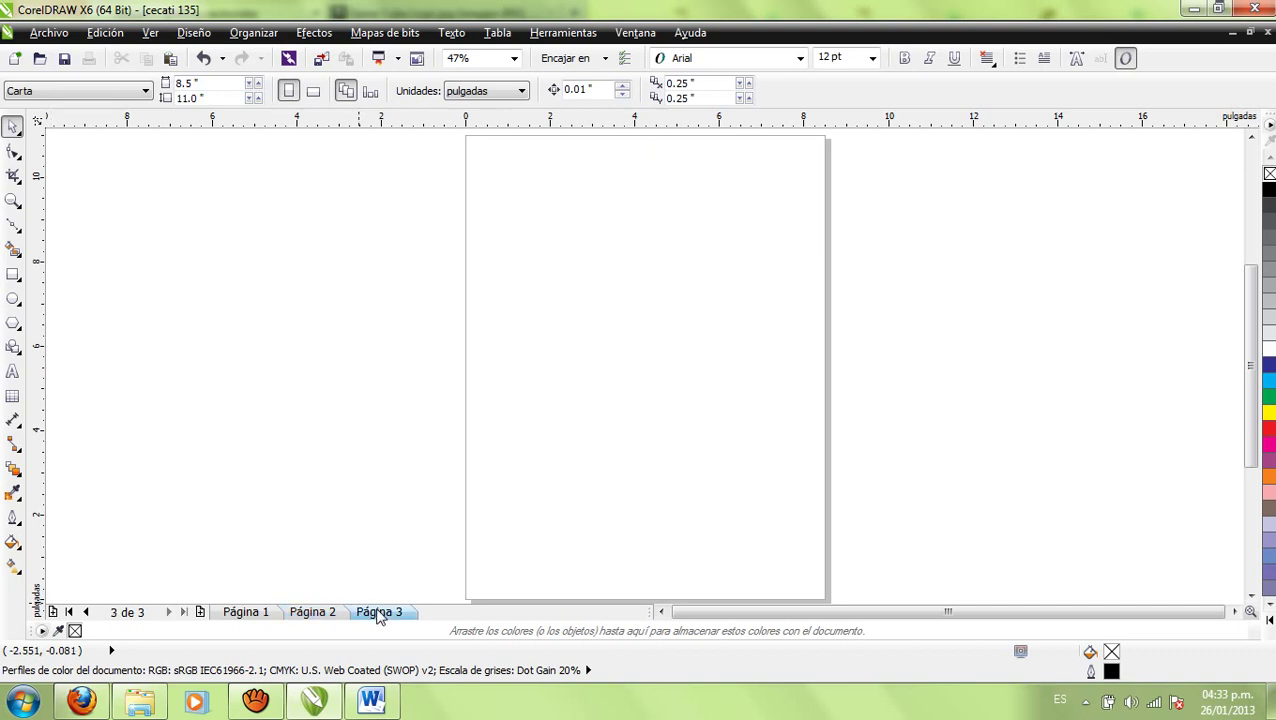
pyautogui.click(256, 613)
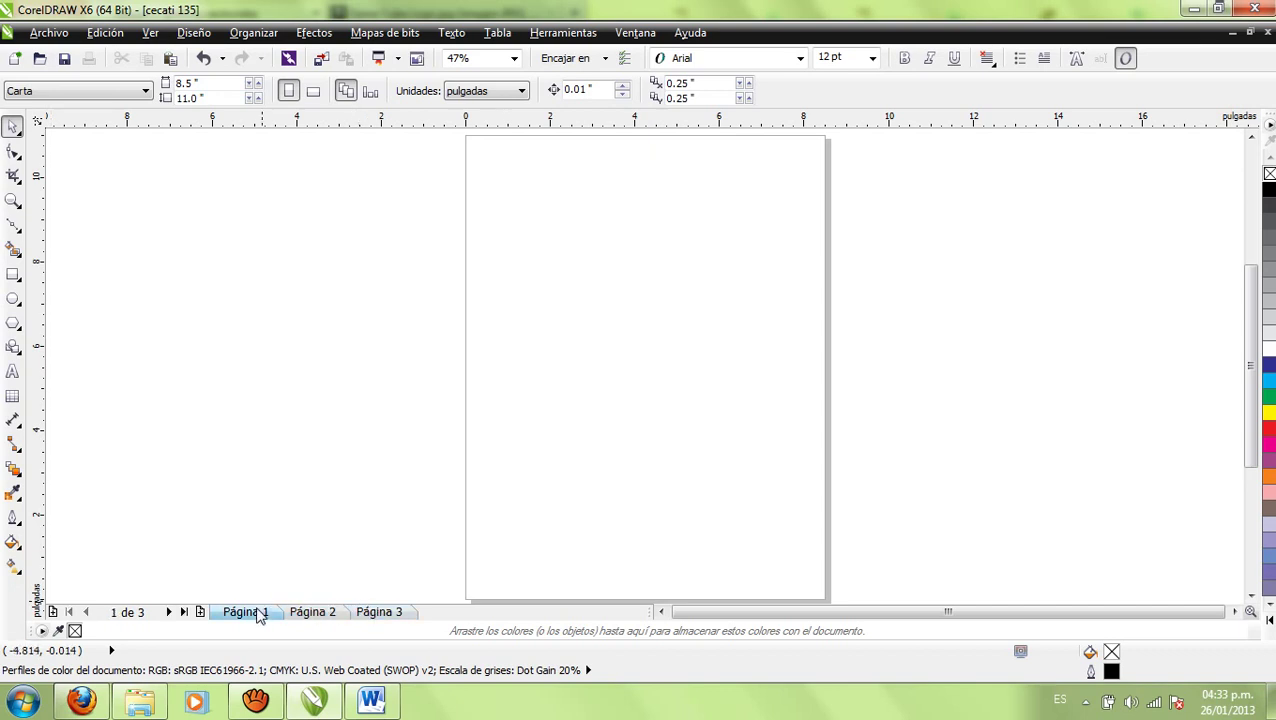
pyautogui.click(336, 615)
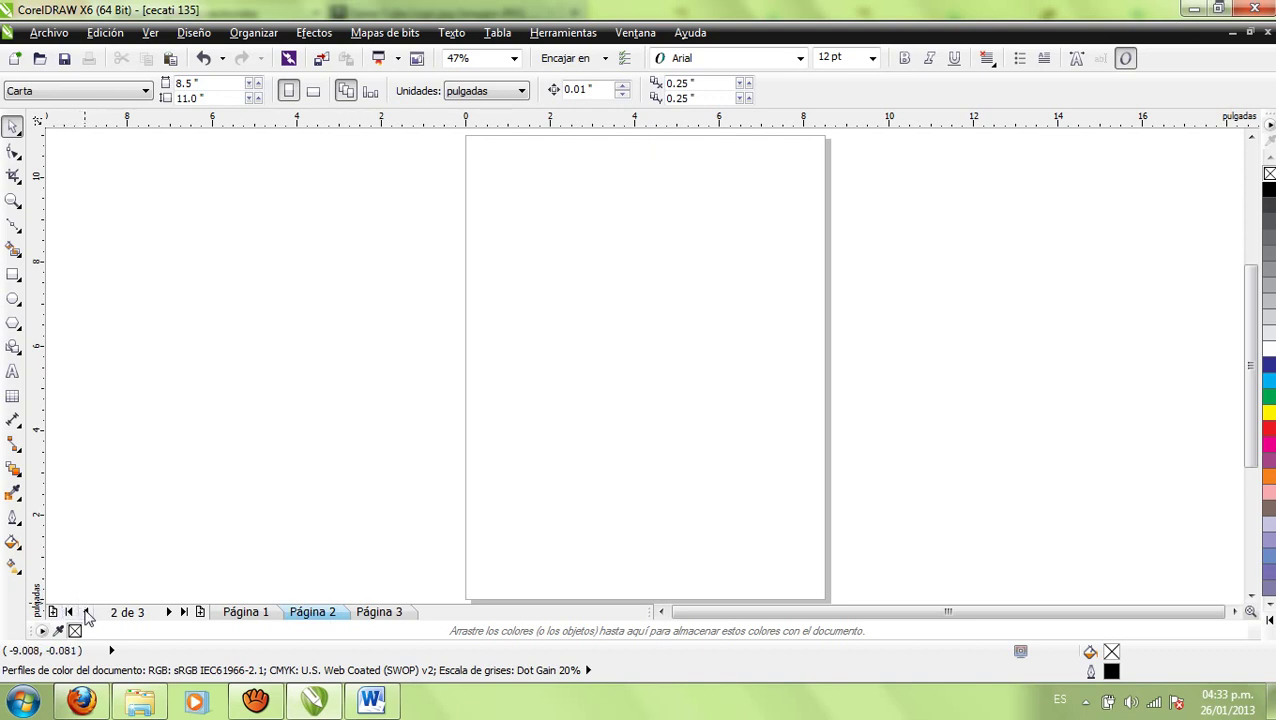
pyautogui.click(86, 612)
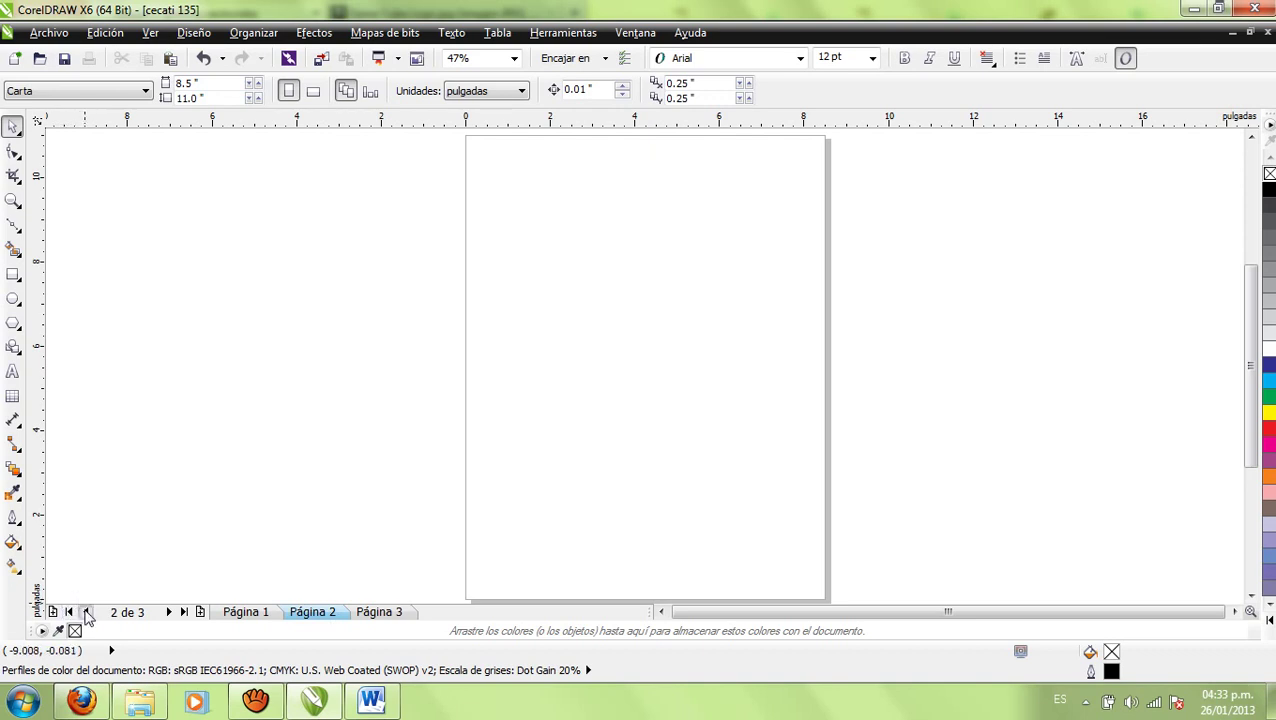
pyautogui.click(168, 612)
pyautogui.click(184, 612)
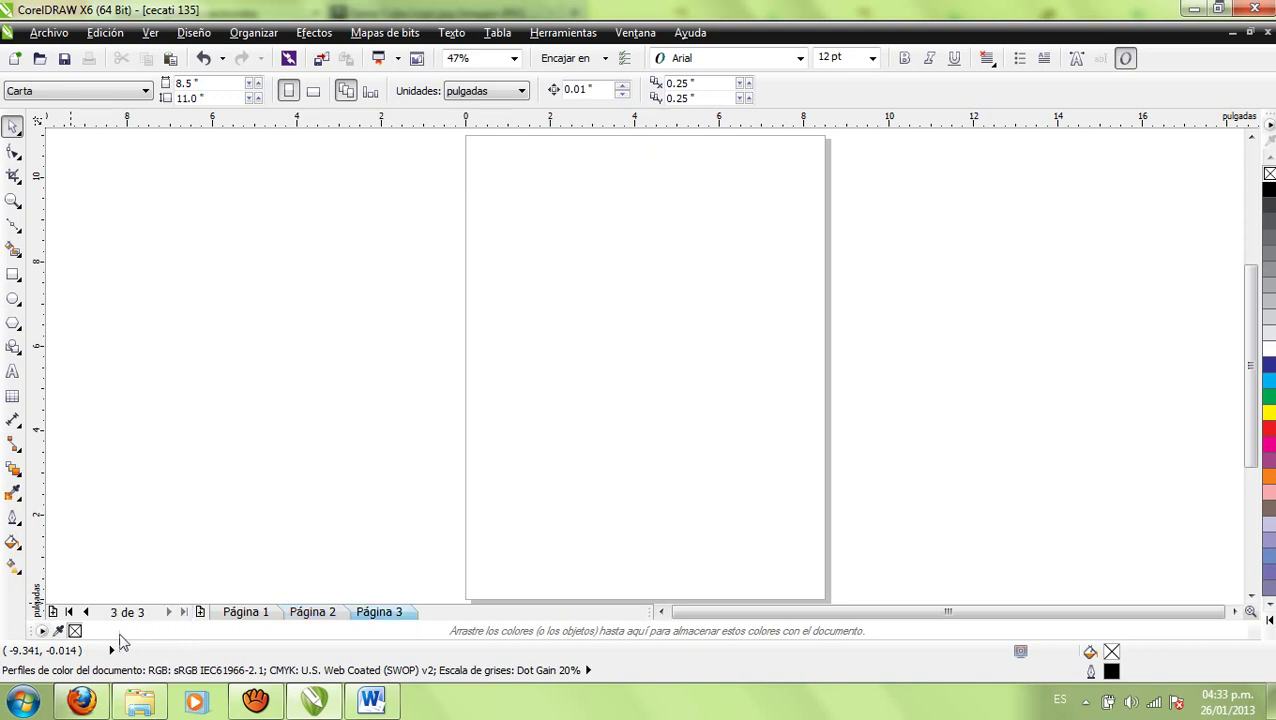
pyautogui.click(70, 612)
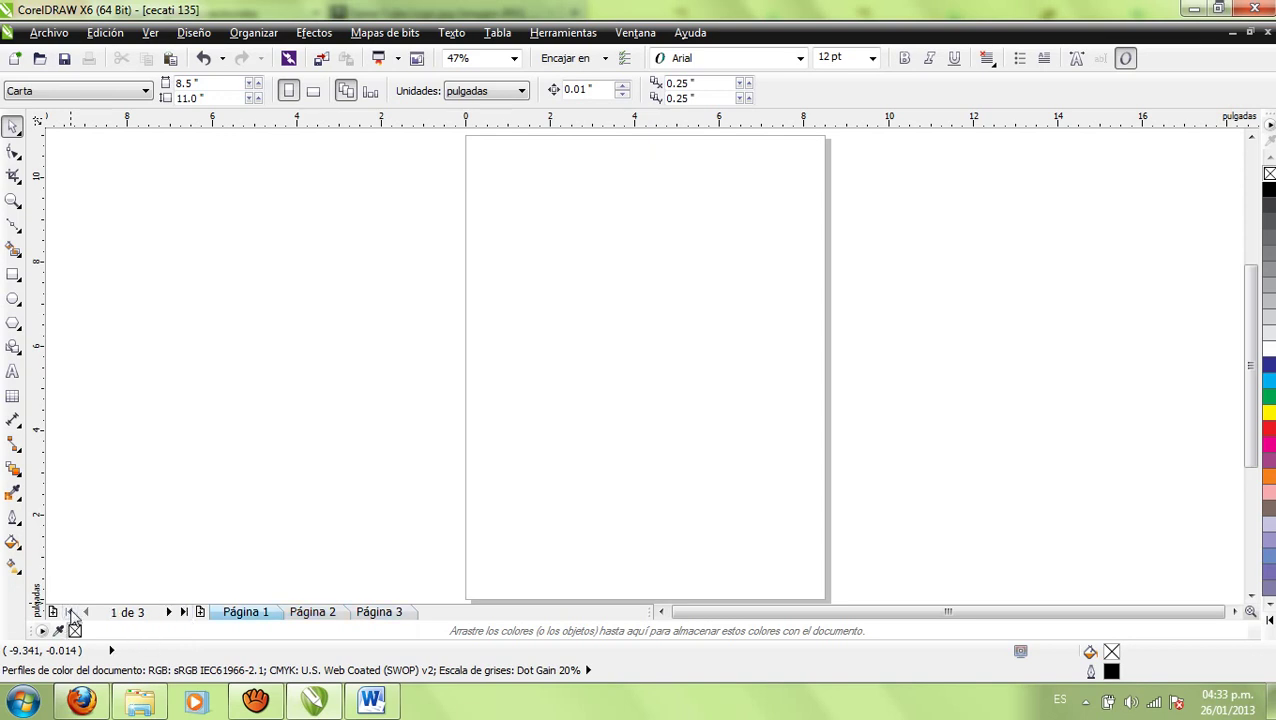
# Step: Delete two pages, starting with page 2, so that only page 1 is left in the document
pyautogui.click(313, 612)
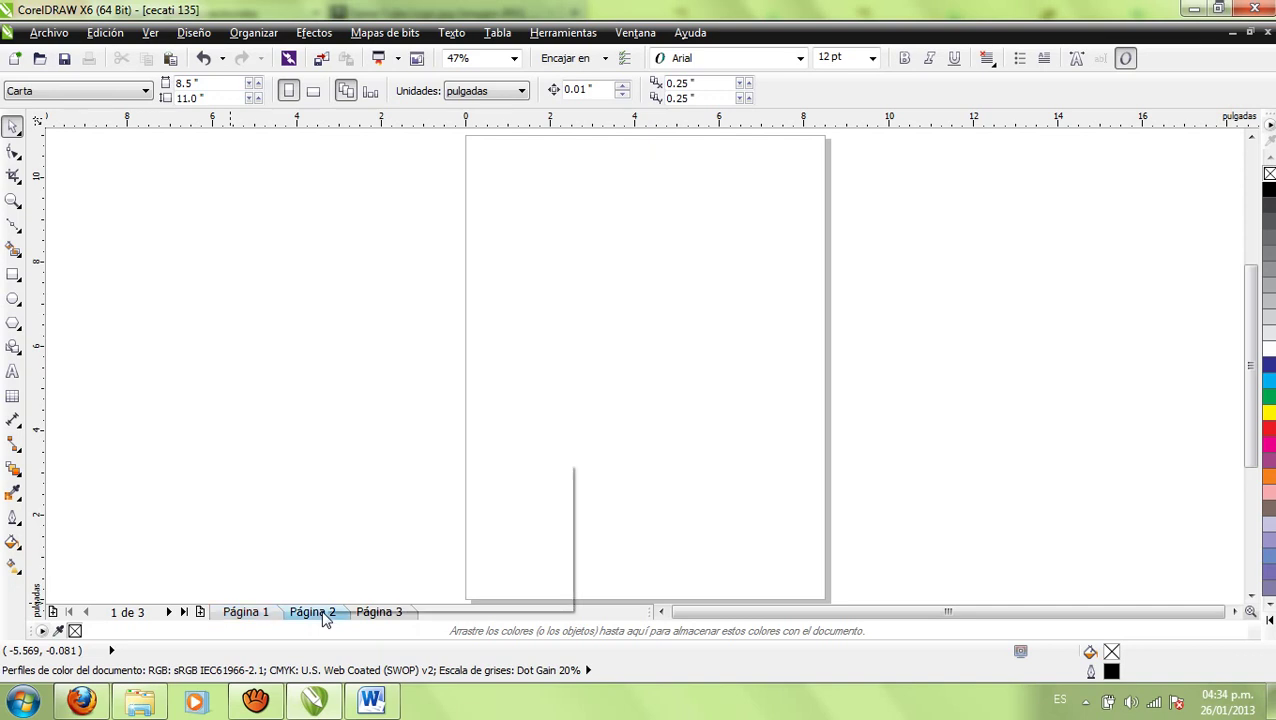
pyautogui.rightClick(325, 618)
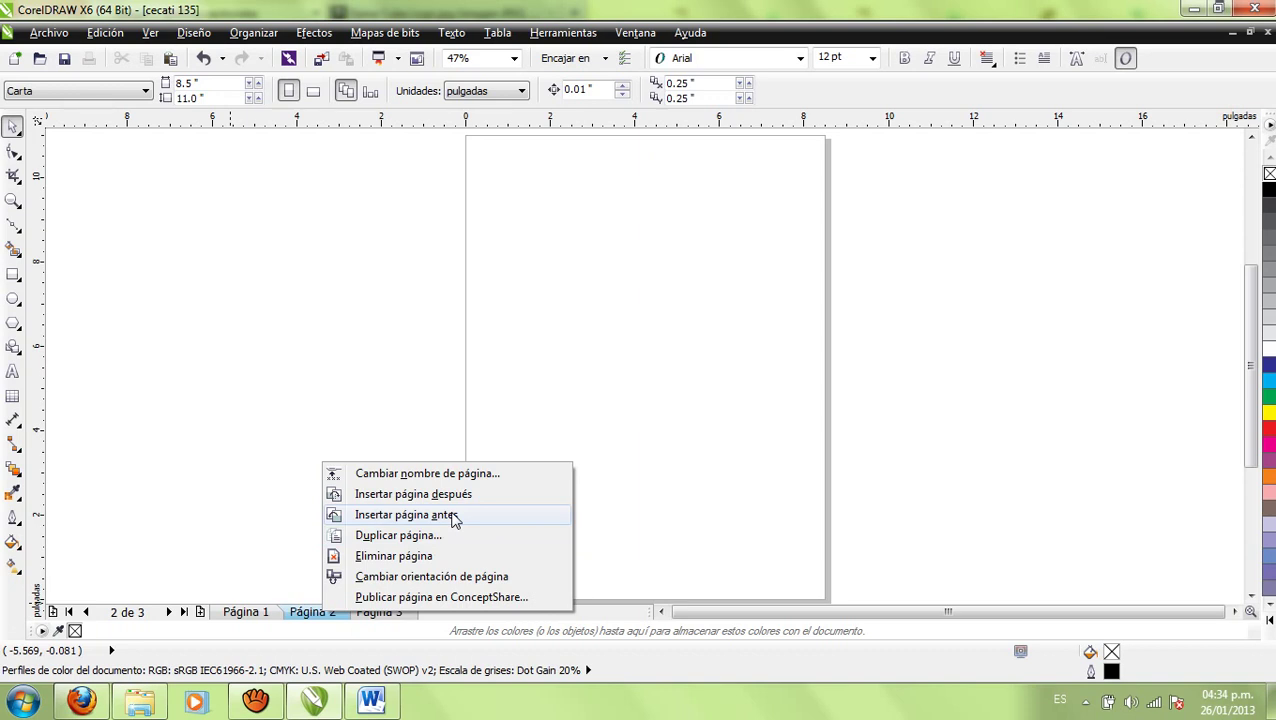
pyautogui.click(420, 556)
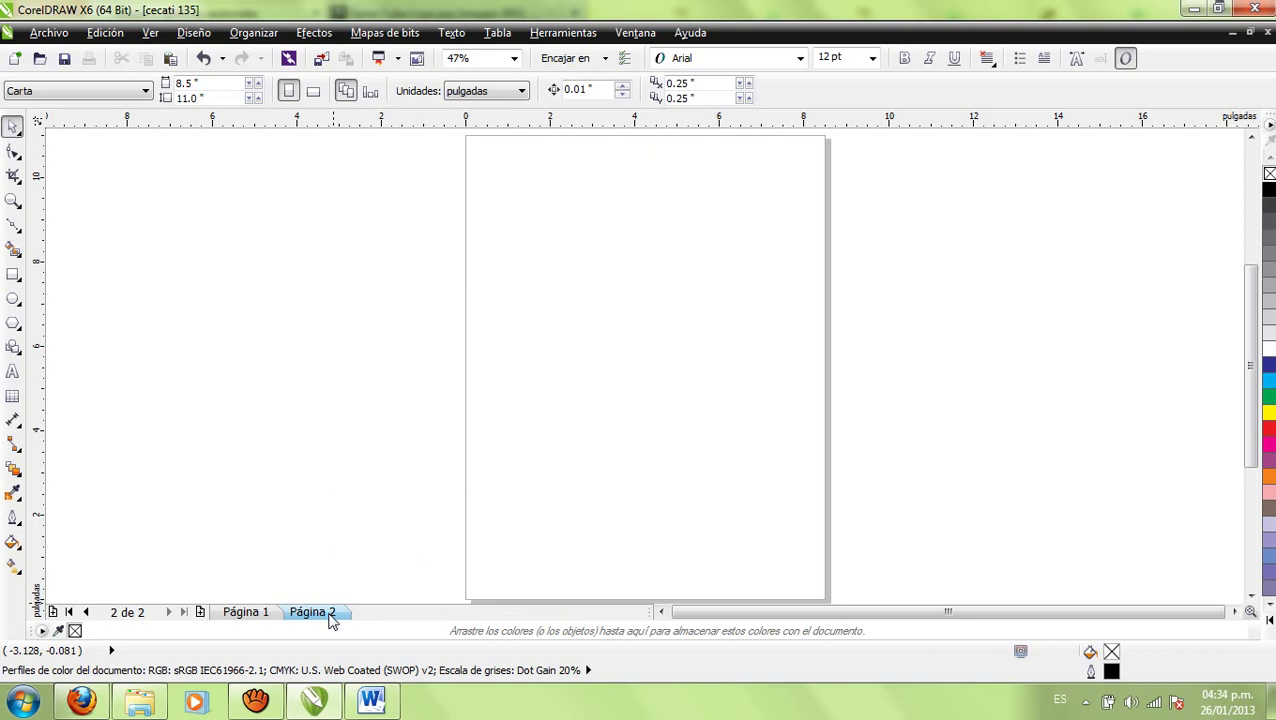
pyautogui.rightClick(332, 621)
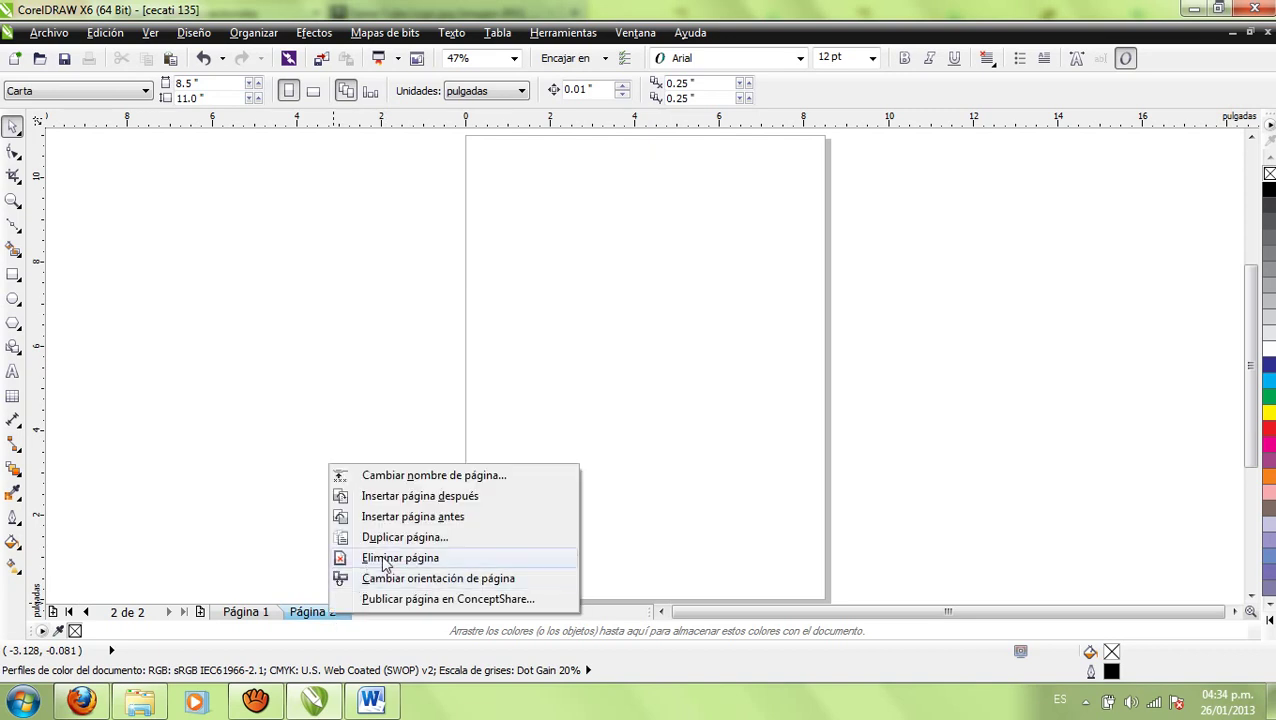
pyautogui.click(385, 558)
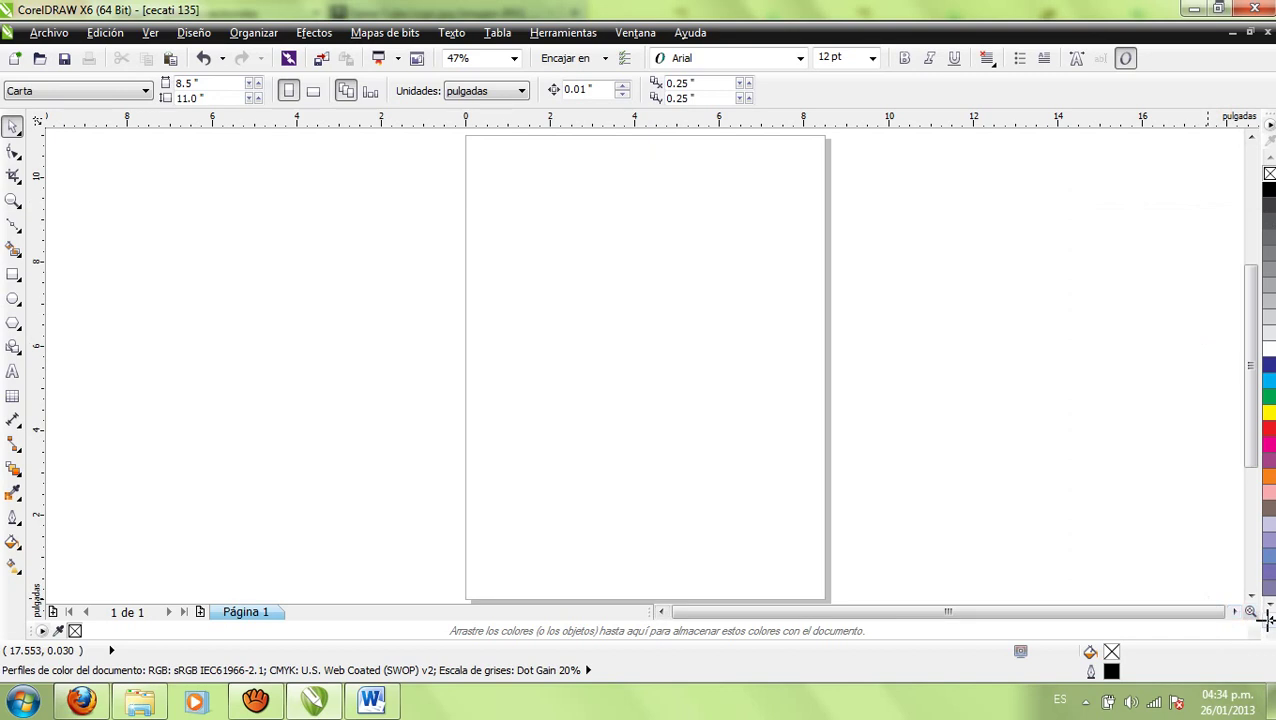
# Step: Expand the default colour palette to examine all its swatches and collapse it again
pyautogui.click(1267, 624)
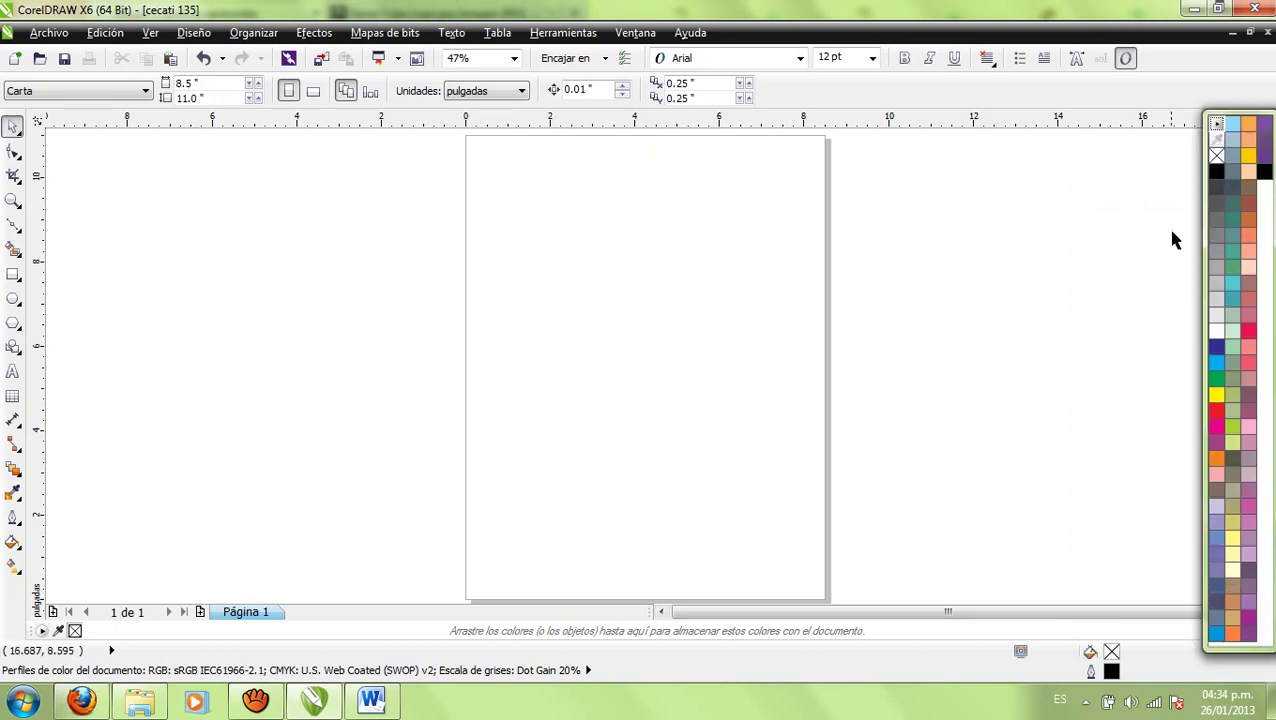
pyautogui.click(1218, 126)
pyautogui.click(949, 314)
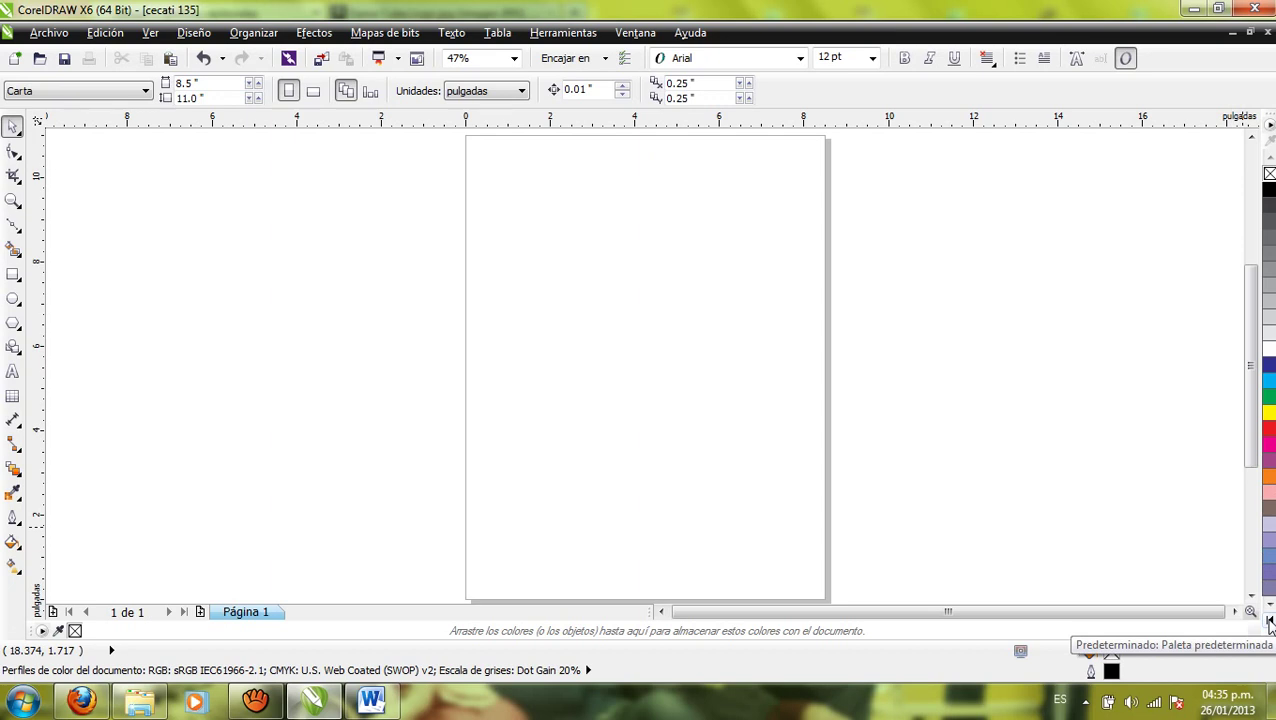
pyautogui.click(1270, 622)
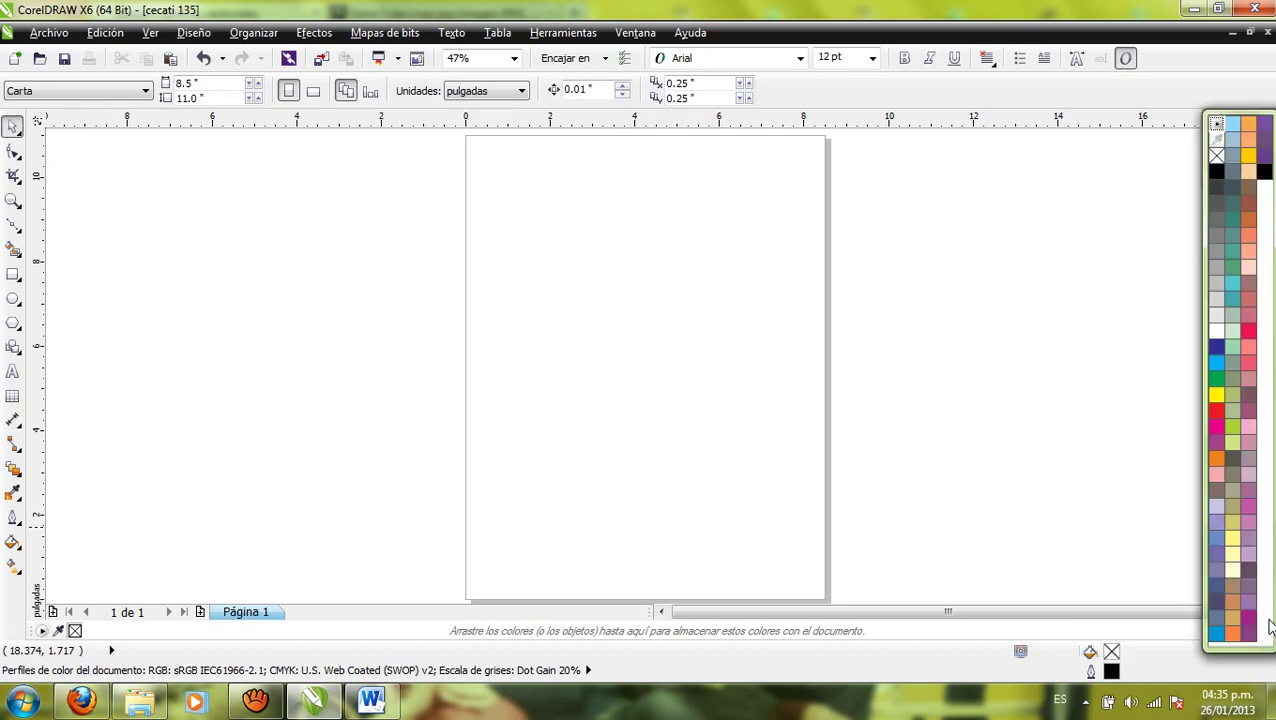
pyautogui.click(1182, 532)
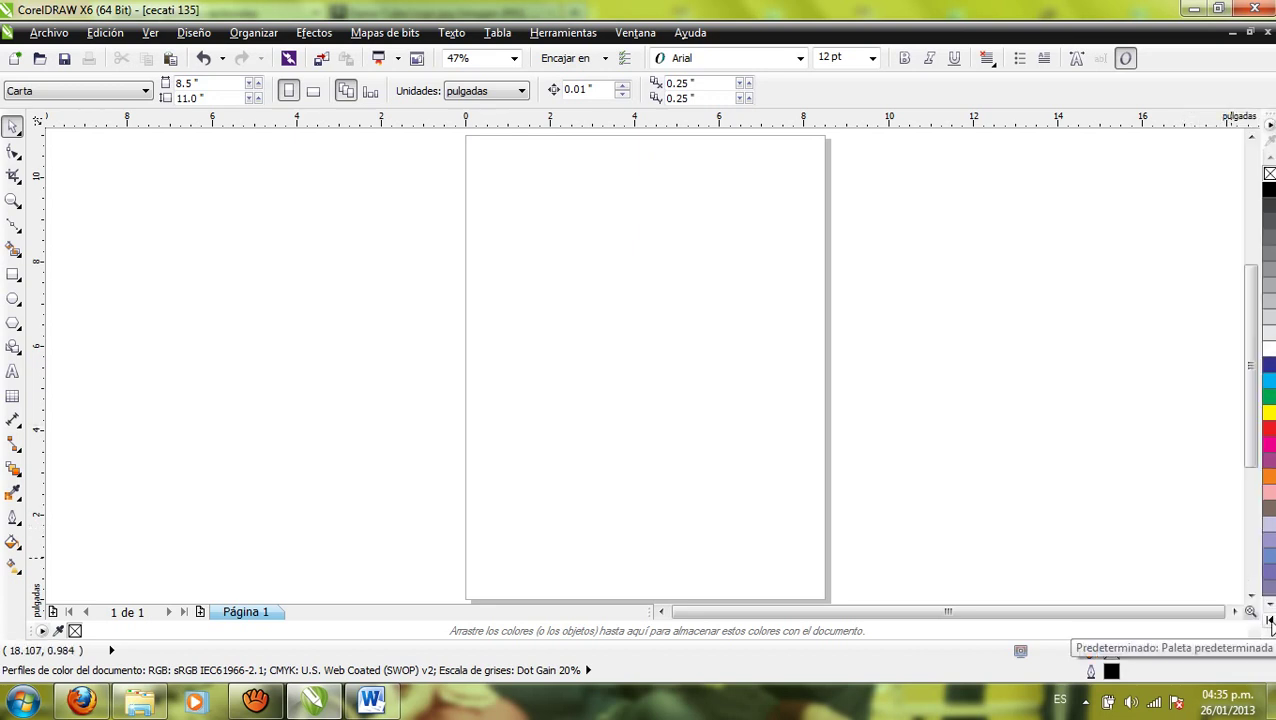
pyautogui.click(1269, 619)
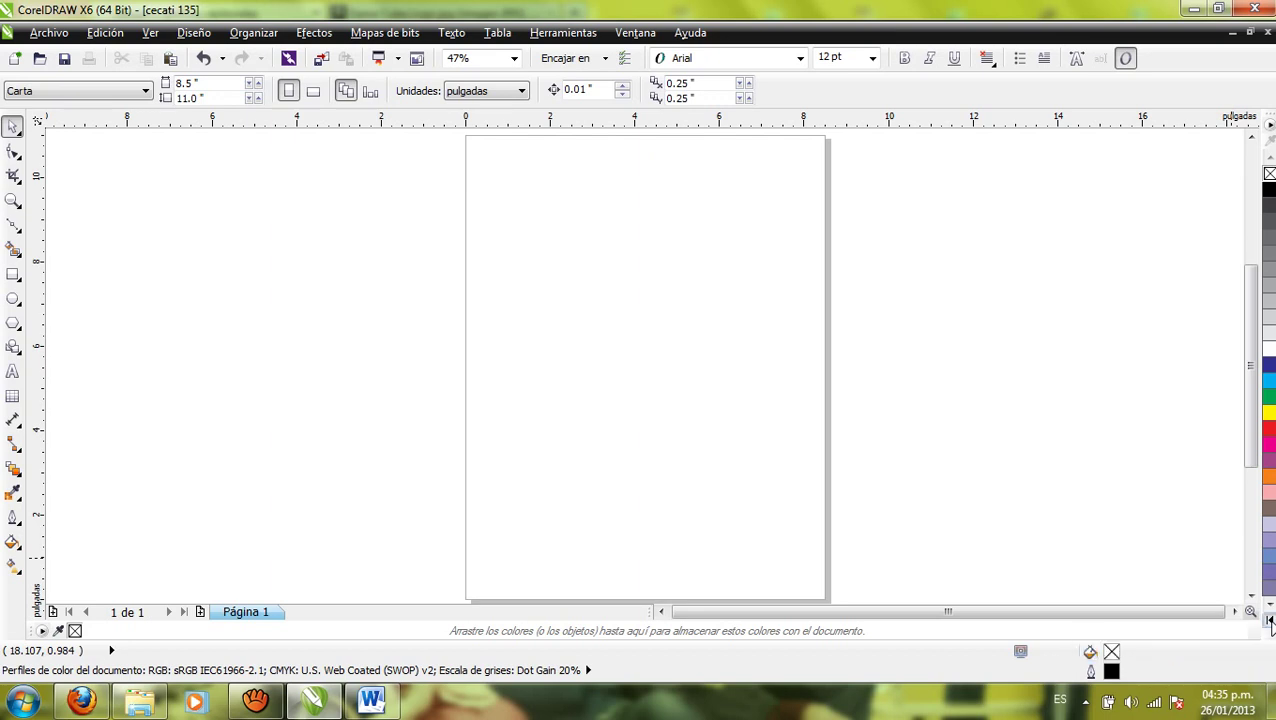
pyautogui.click(1160, 555)
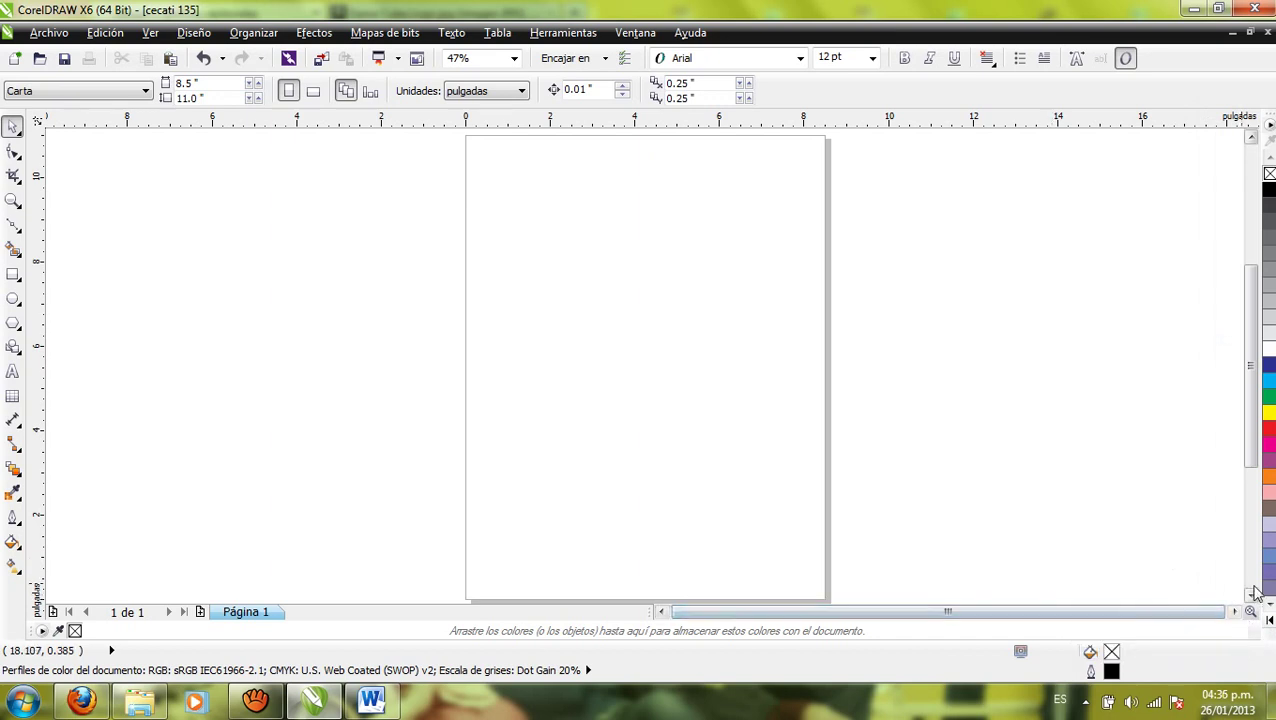
# Step: Change the page size to the Sobre nº 9 envelope preset
pyautogui.click(661, 611)
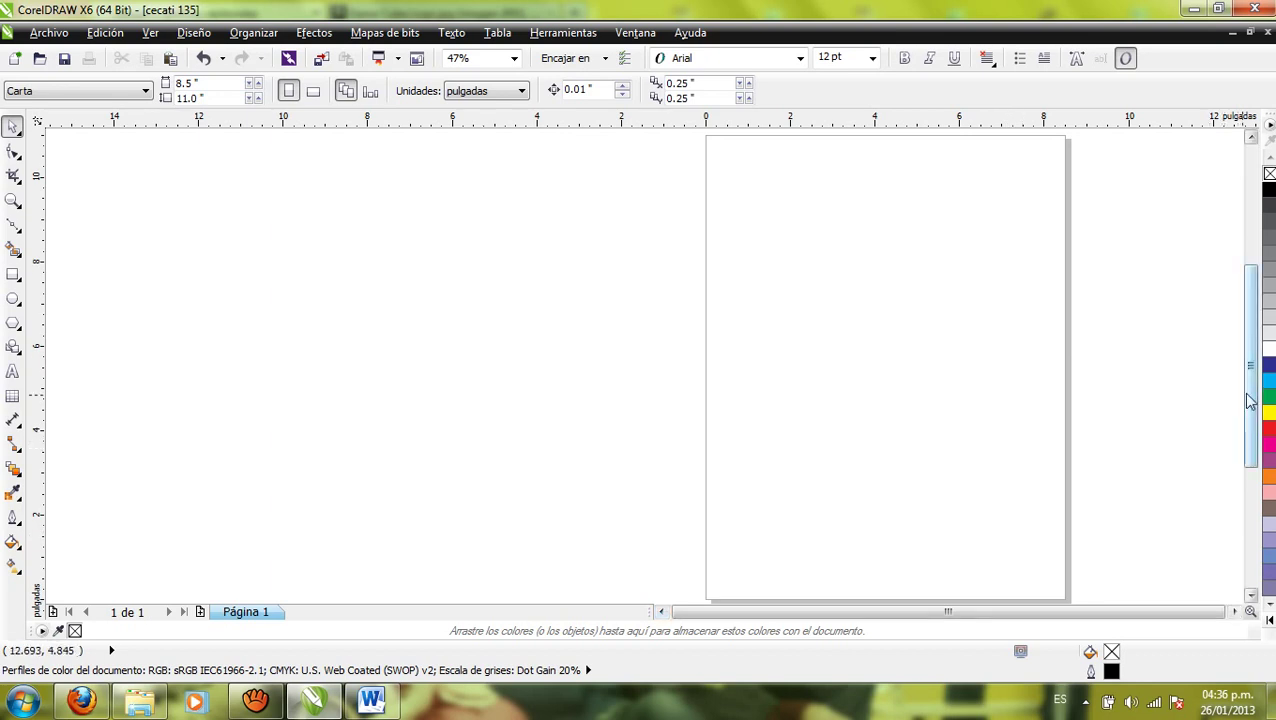
pyautogui.moveTo(1246, 400); pyautogui.dragTo(1245, 330)
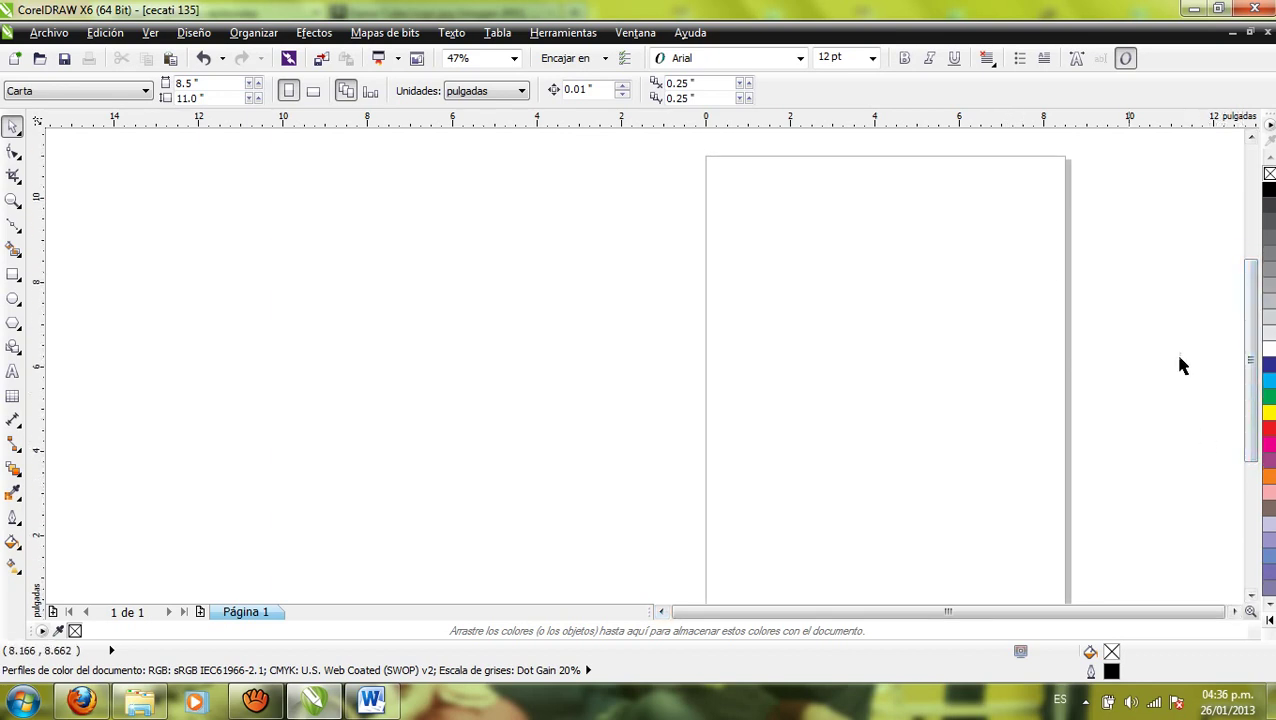
pyautogui.click(145, 92)
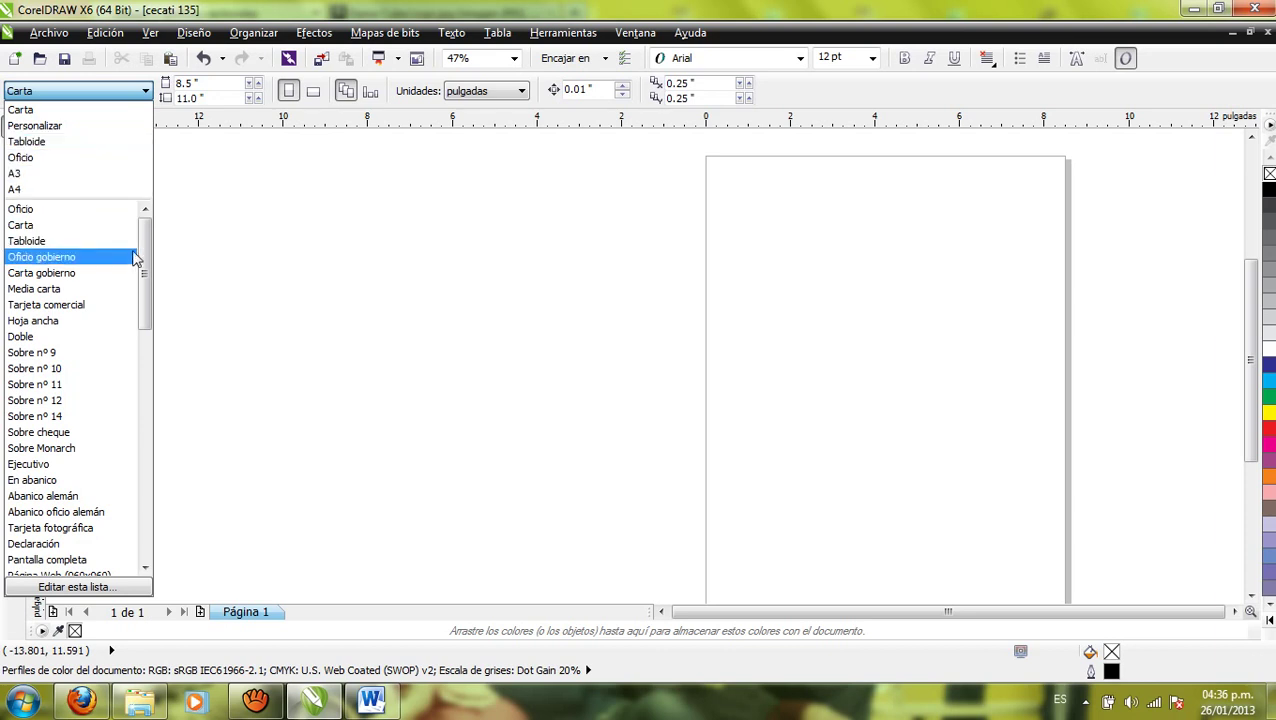
pyautogui.moveTo(146, 268); pyautogui.dragTo(148, 282)
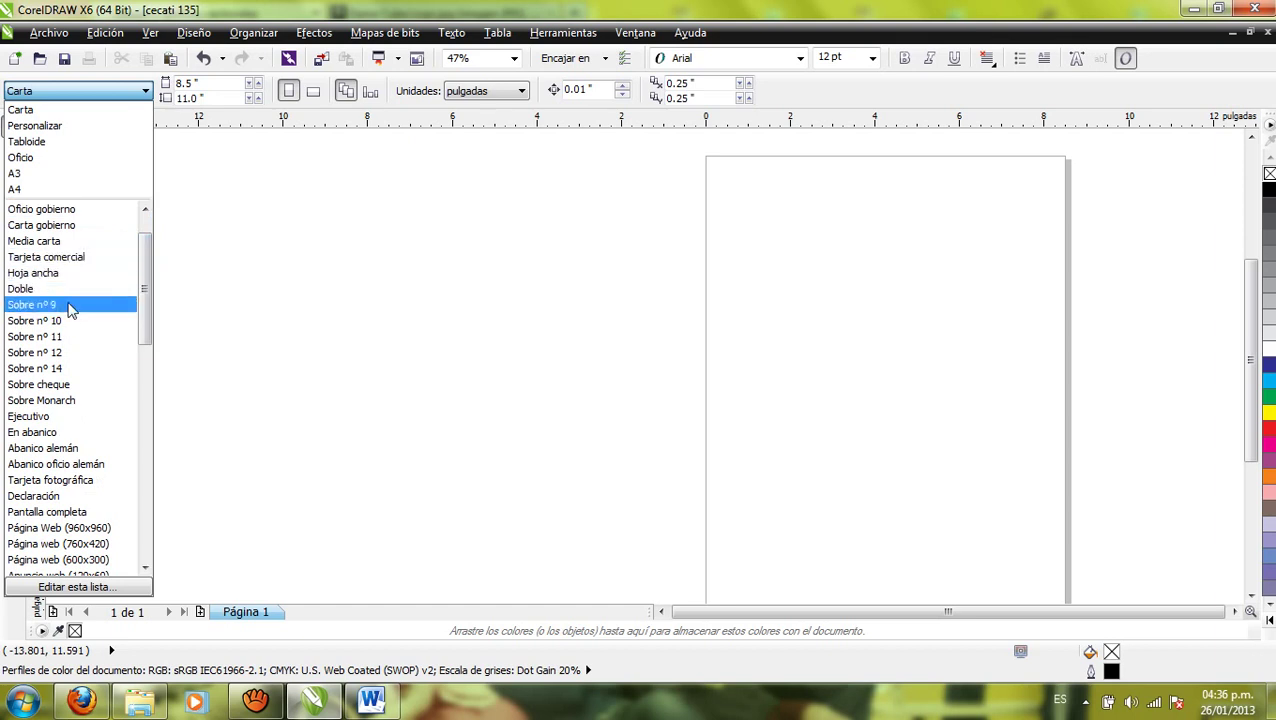
pyautogui.click(70, 305)
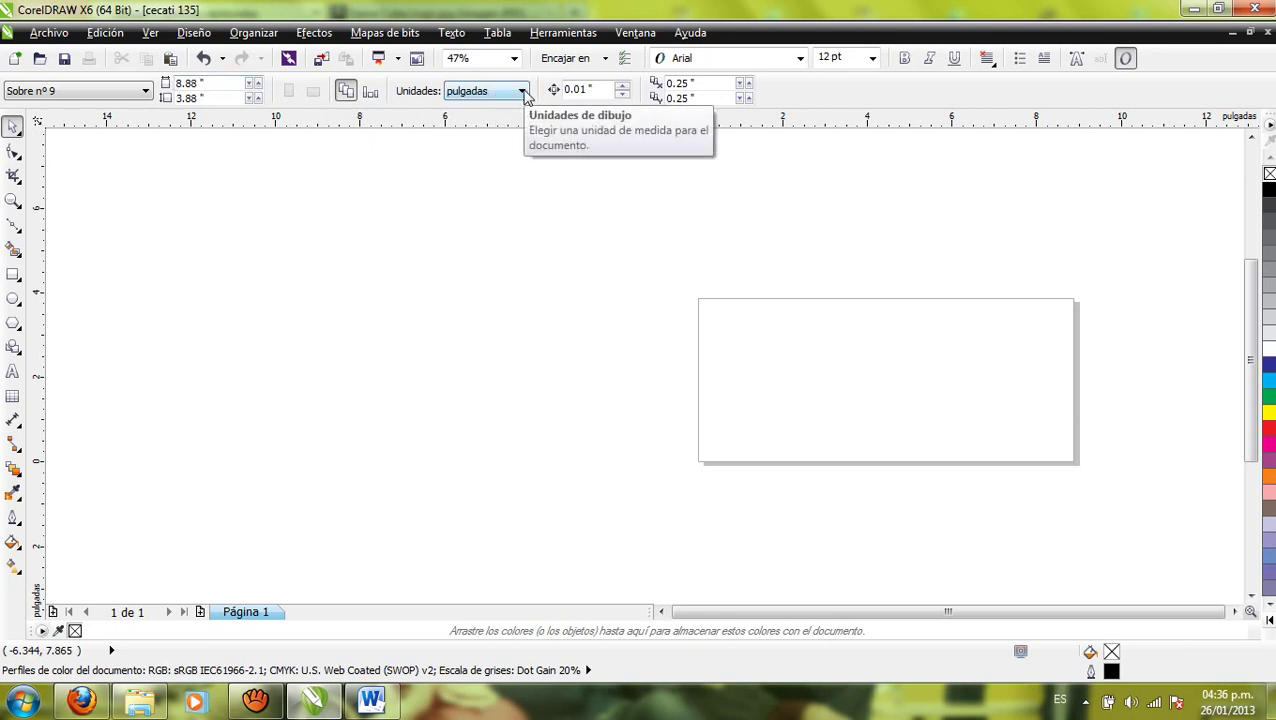
# Step: Set the drawing units to millimetres and give the page a custom size of 200 by 150 mm
pyautogui.click(521, 91)
pyautogui.click(512, 120)
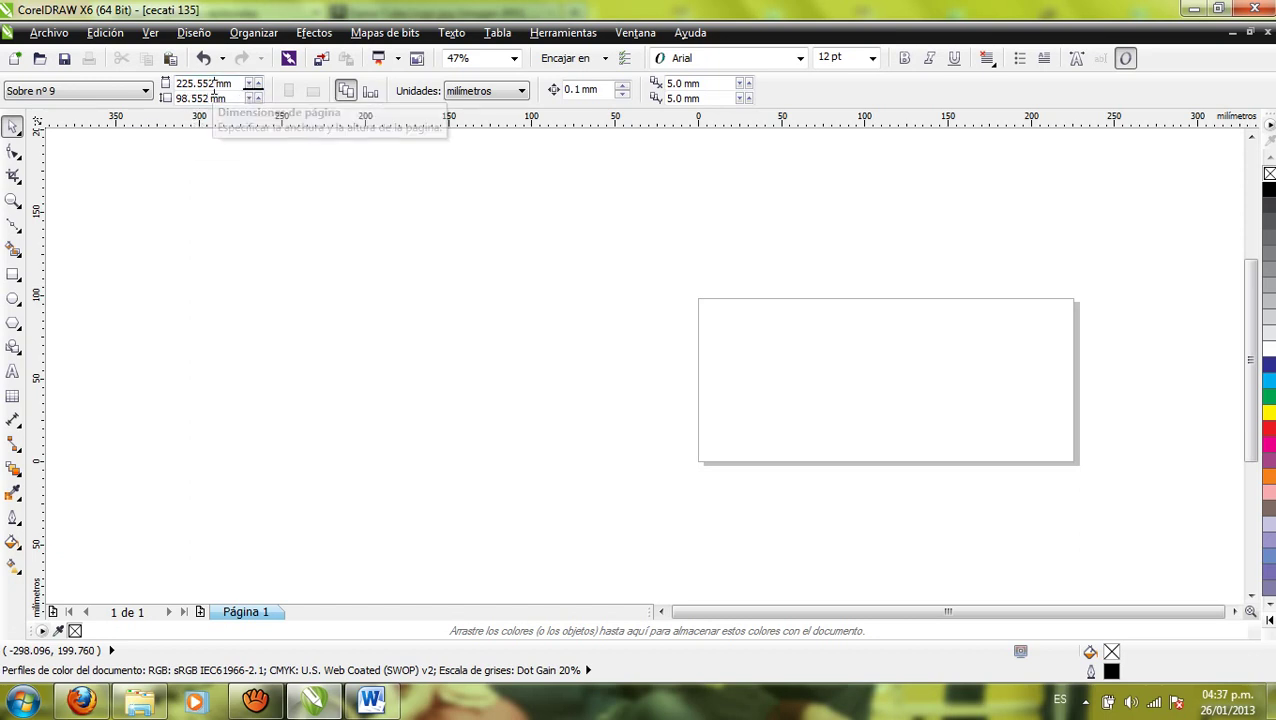
pyautogui.click(200, 83)
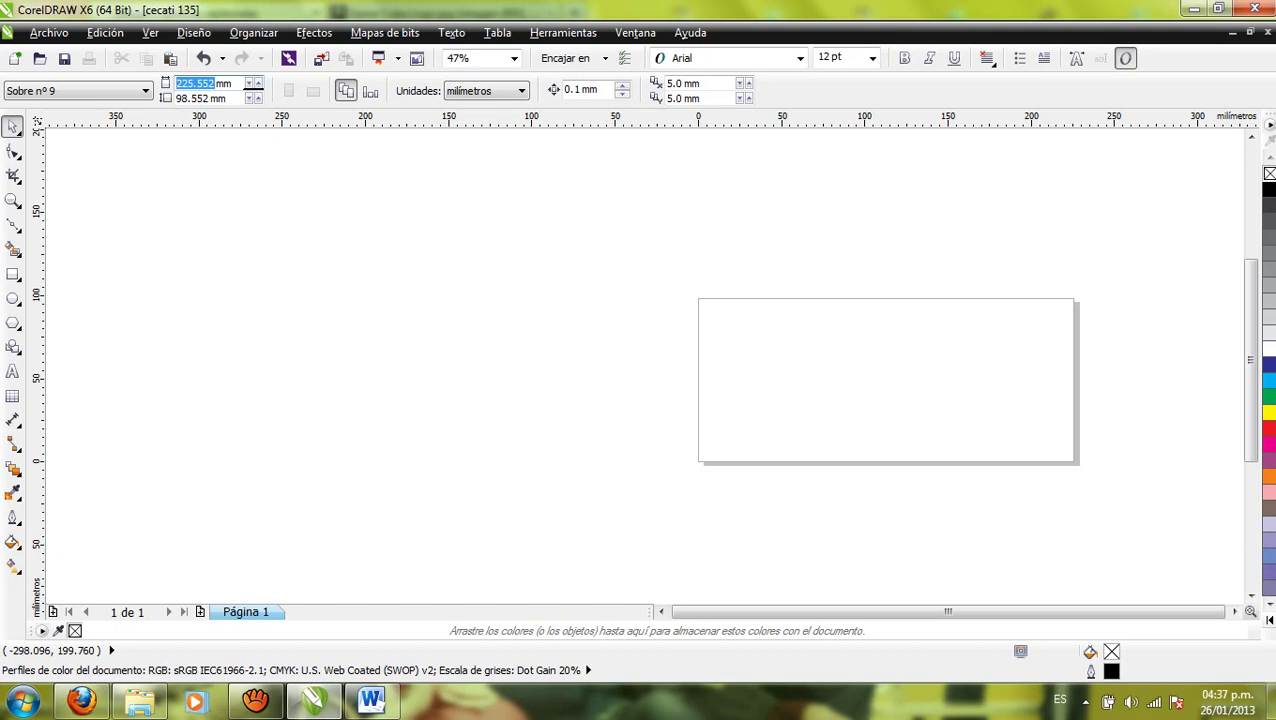
pyautogui.write('200')
pyautogui.press('Tab')
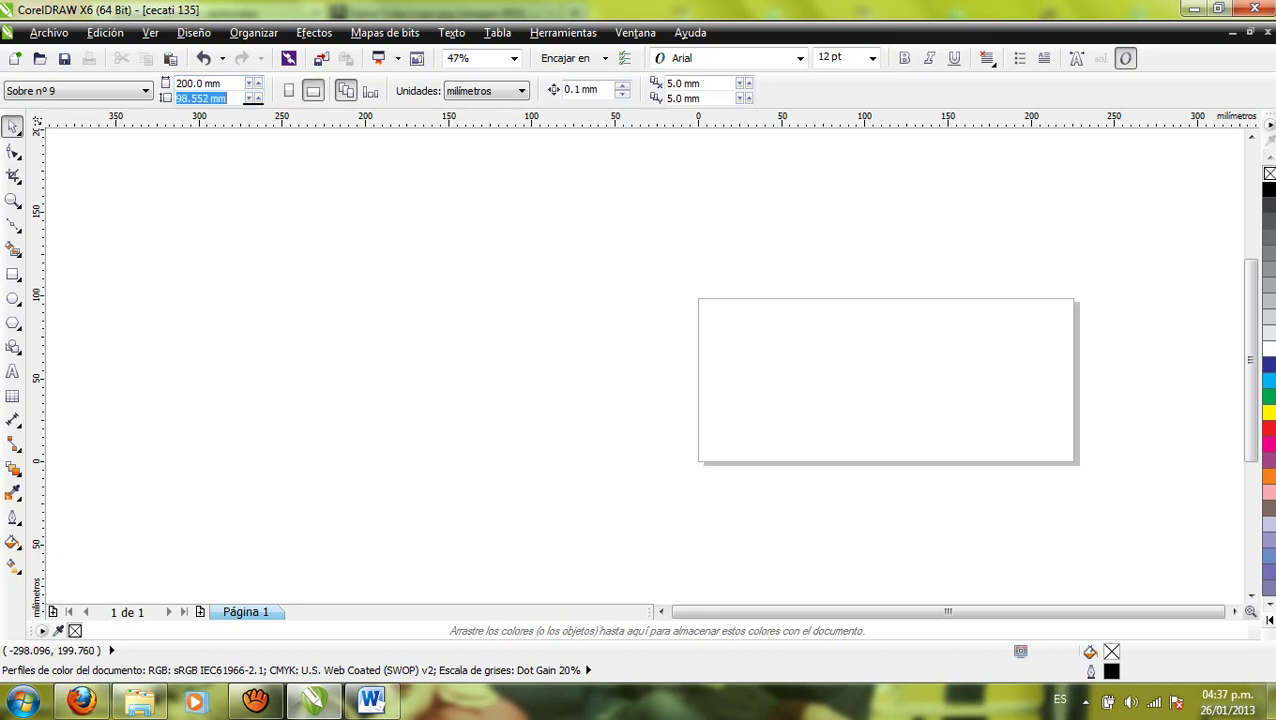
pyautogui.write('150')
pyautogui.press('Return')
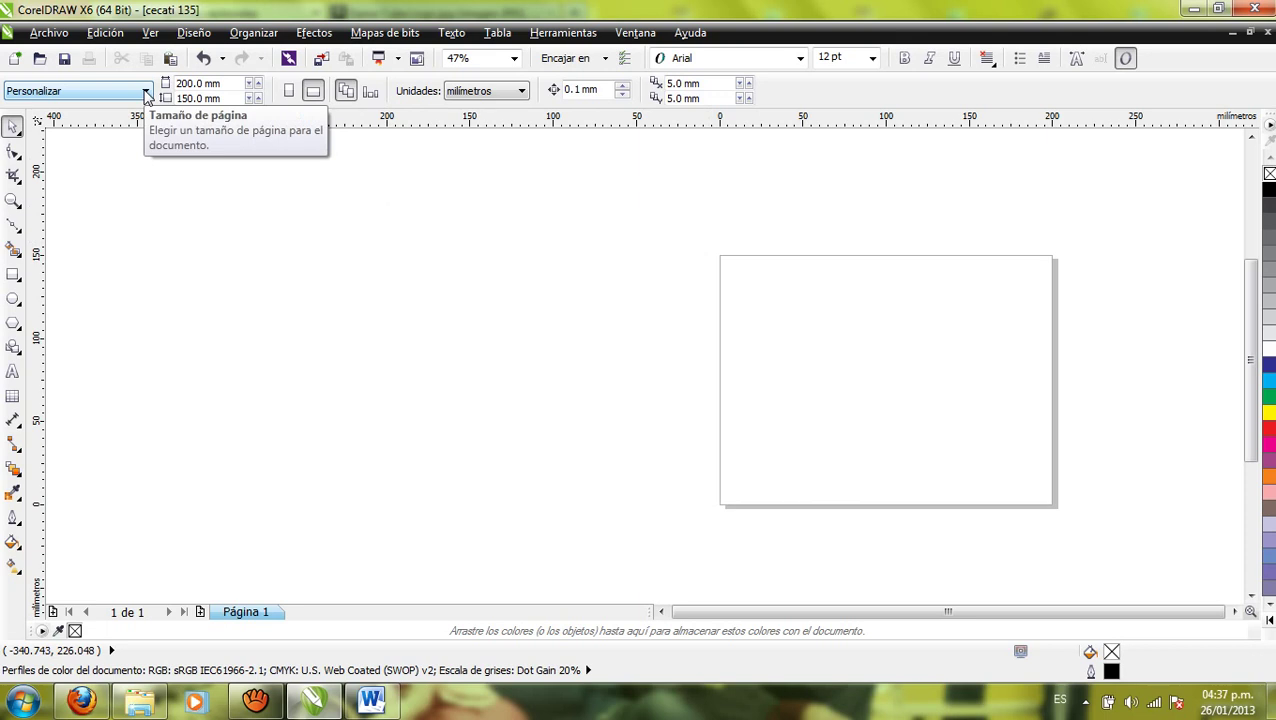
# Step: Resize the page to a square of 100 by 100 mm
pyautogui.moveTo(205, 84); pyautogui.dragTo(40, 62)
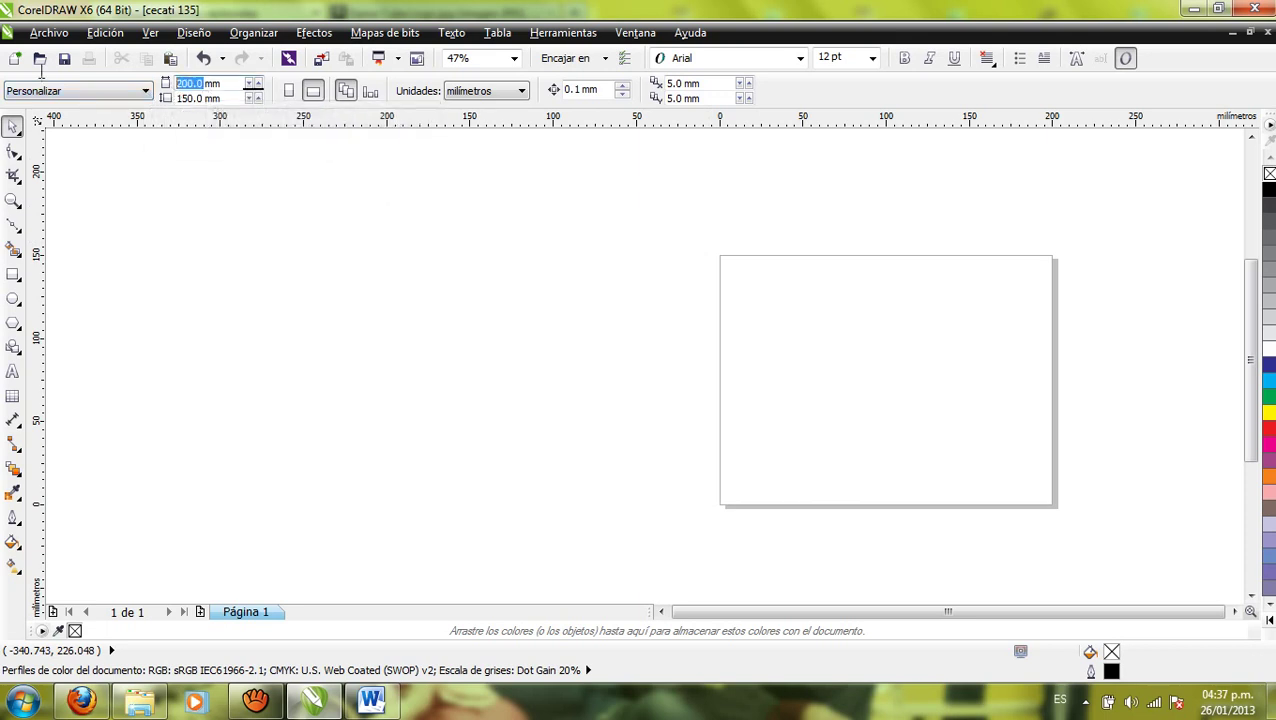
pyautogui.write('100')
pyautogui.press('Return')
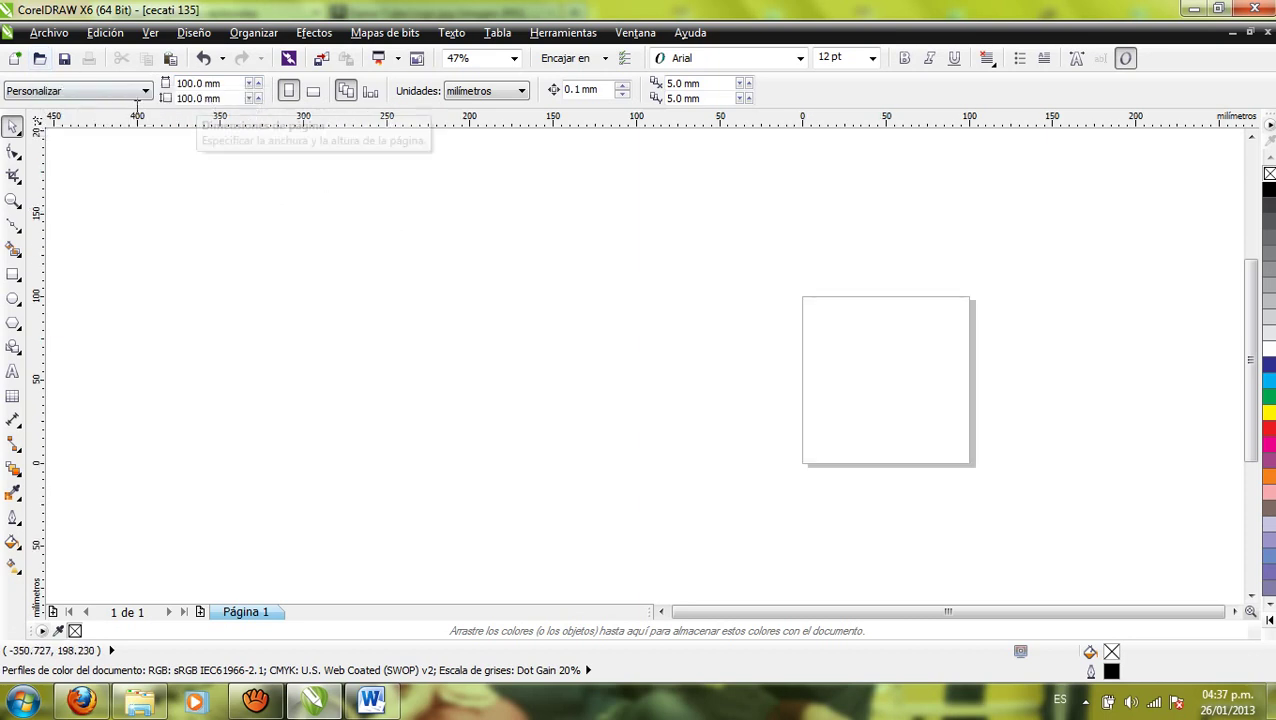
# Step: Change the page size to the Carta preset and set the drawing units to millimetres
pyautogui.click(143, 93)
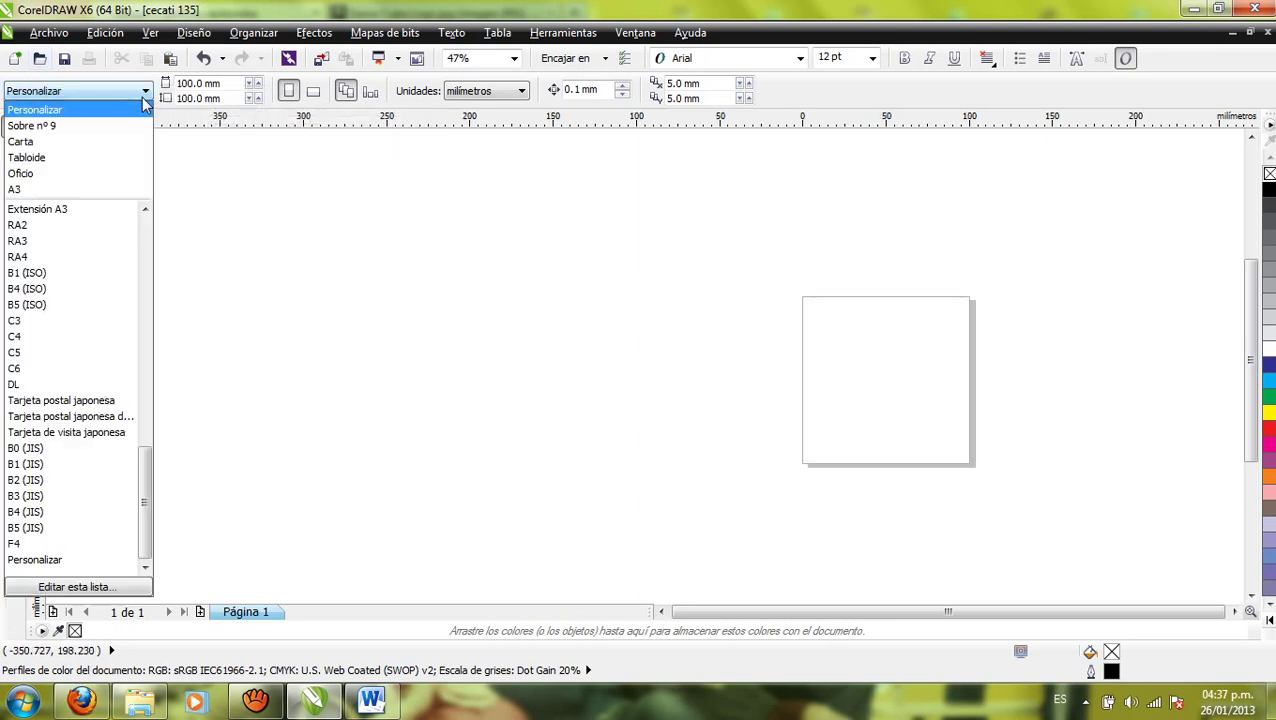
pyautogui.click(100, 142)
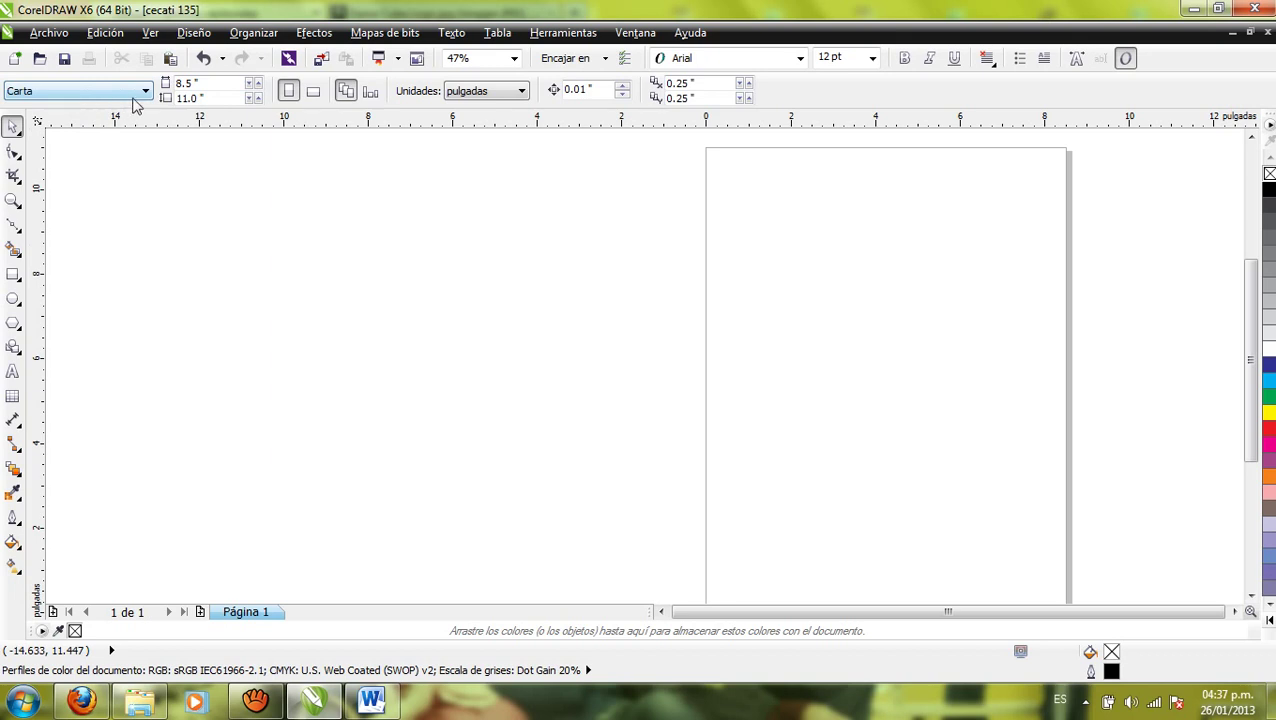
pyautogui.click(520, 92)
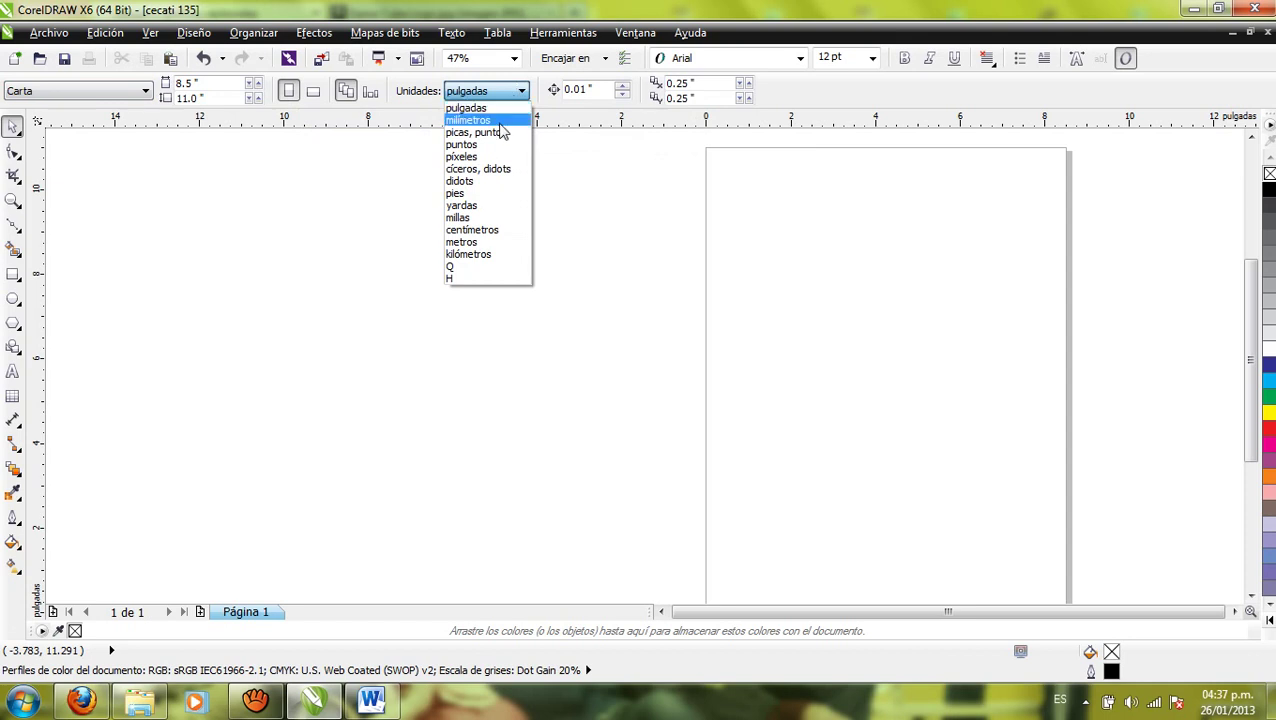
pyautogui.click(480, 120)
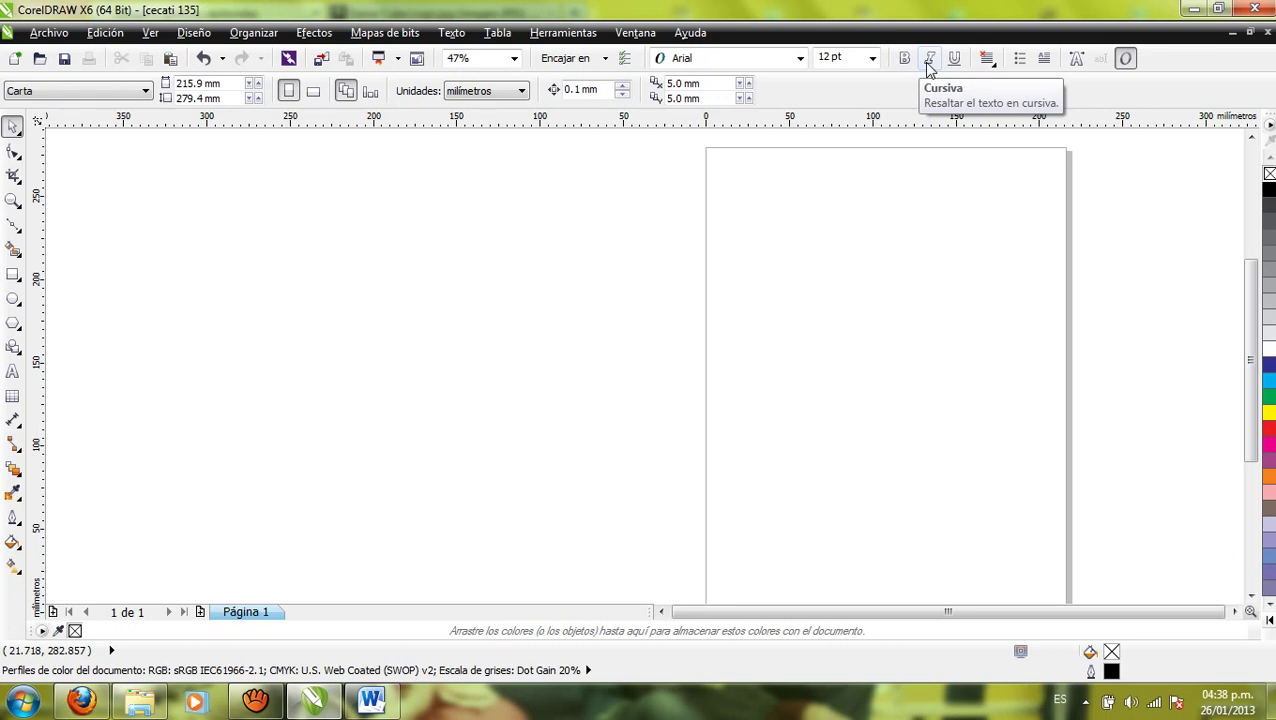
# Step: Examine the available text alignment options without applying one
pyautogui.click(990, 64)
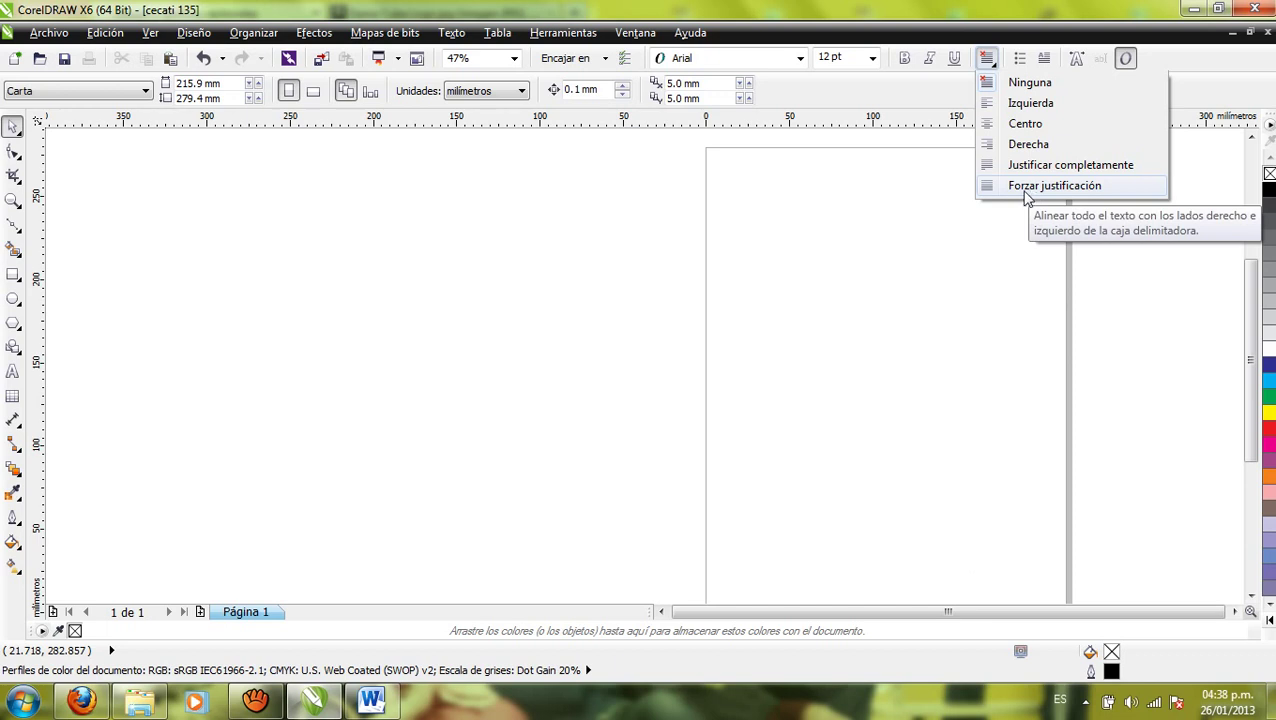
pyautogui.click(828, 254)
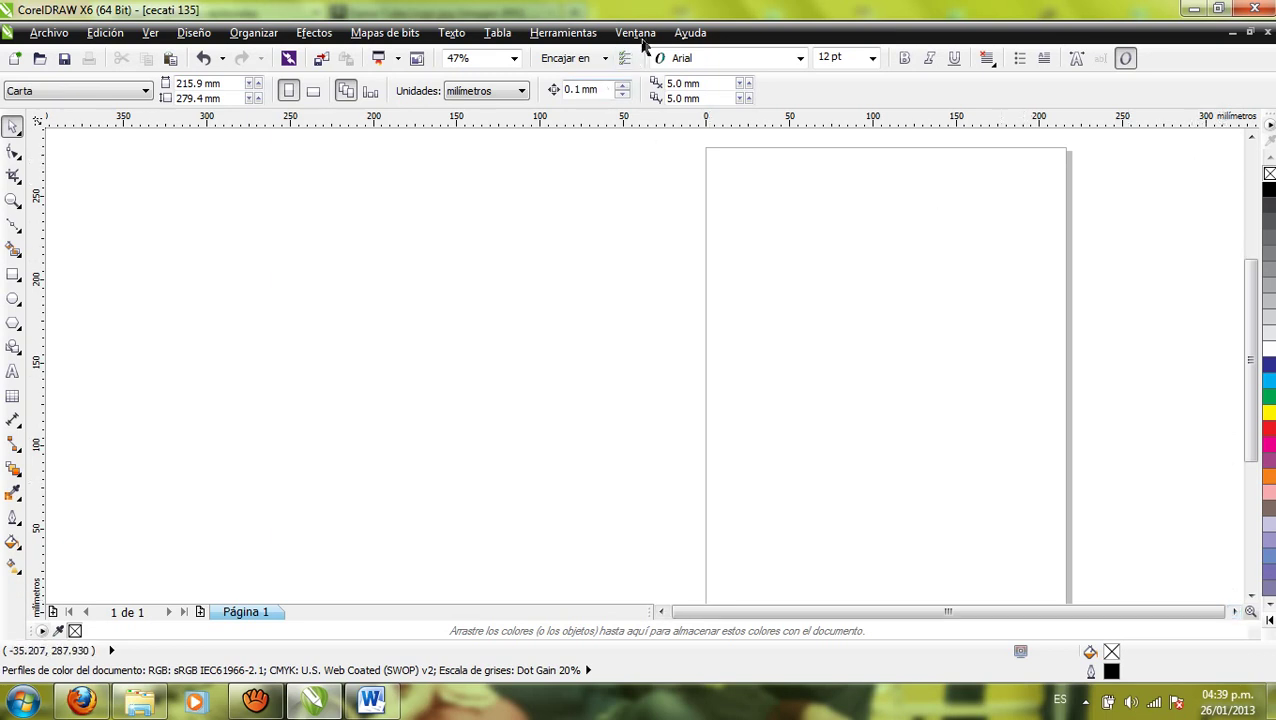
# Step: Show the Object Properties docker and draw a rectangle about 58 mm wide and 48 mm high in the upper part of the page
pyautogui.click(636, 33)
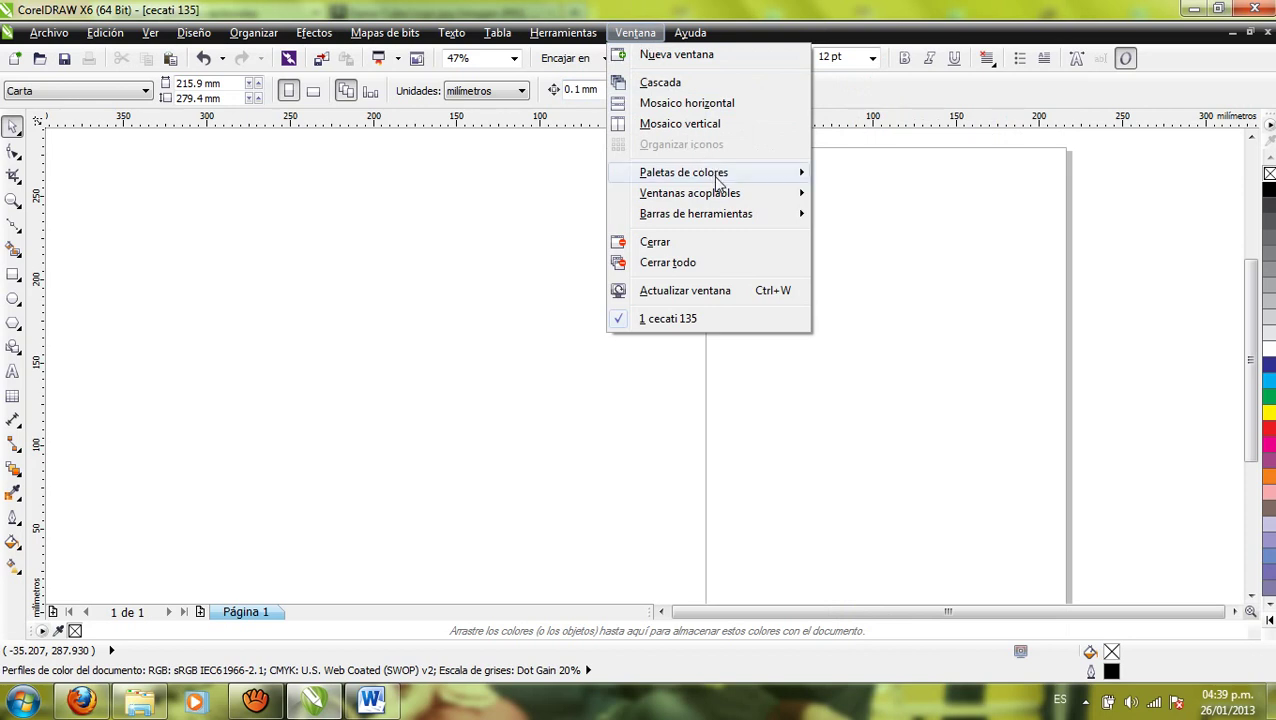
pyautogui.moveTo(733, 200)
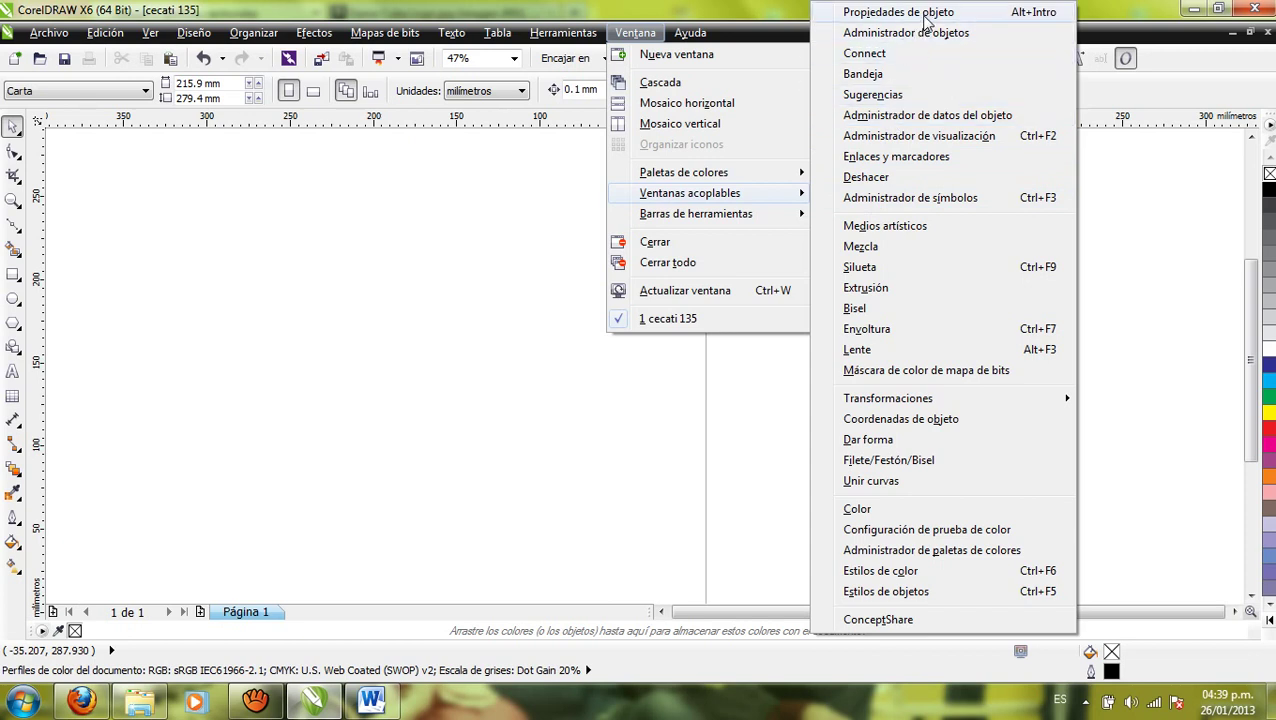
pyautogui.click(898, 12)
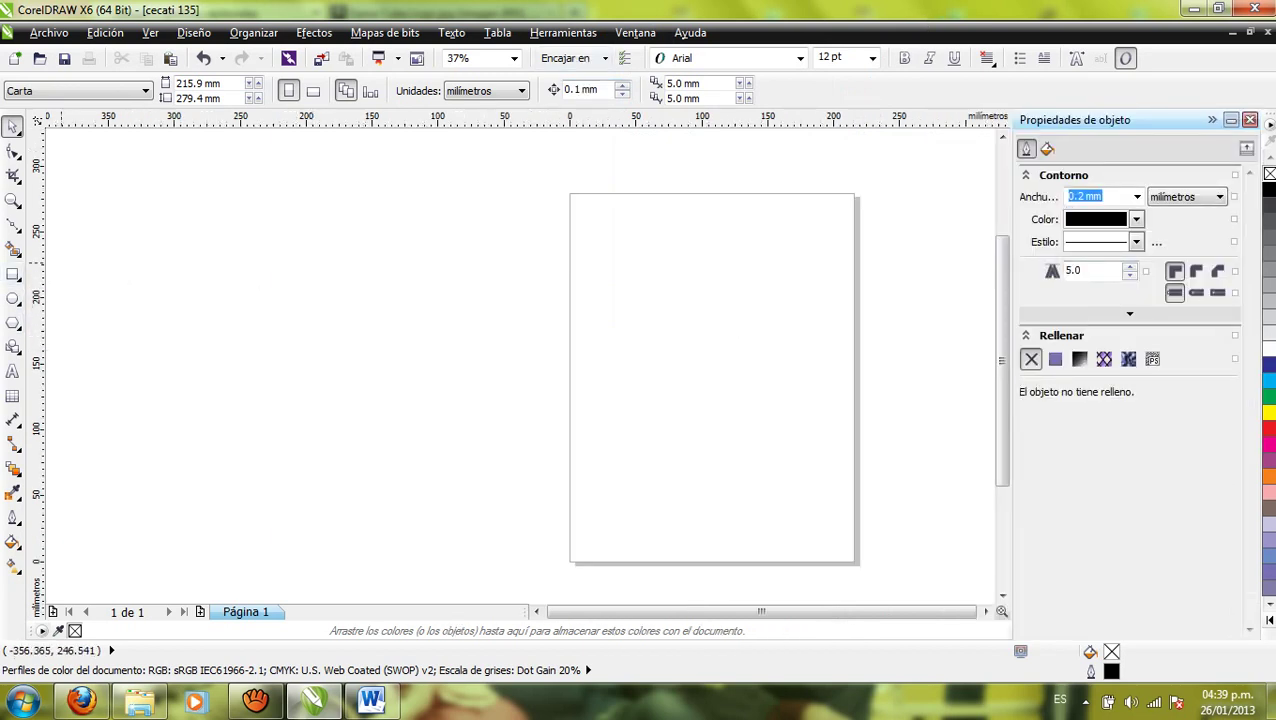
pyautogui.click(13, 275)
pyautogui.moveTo(644, 256); pyautogui.dragTo(724, 322)
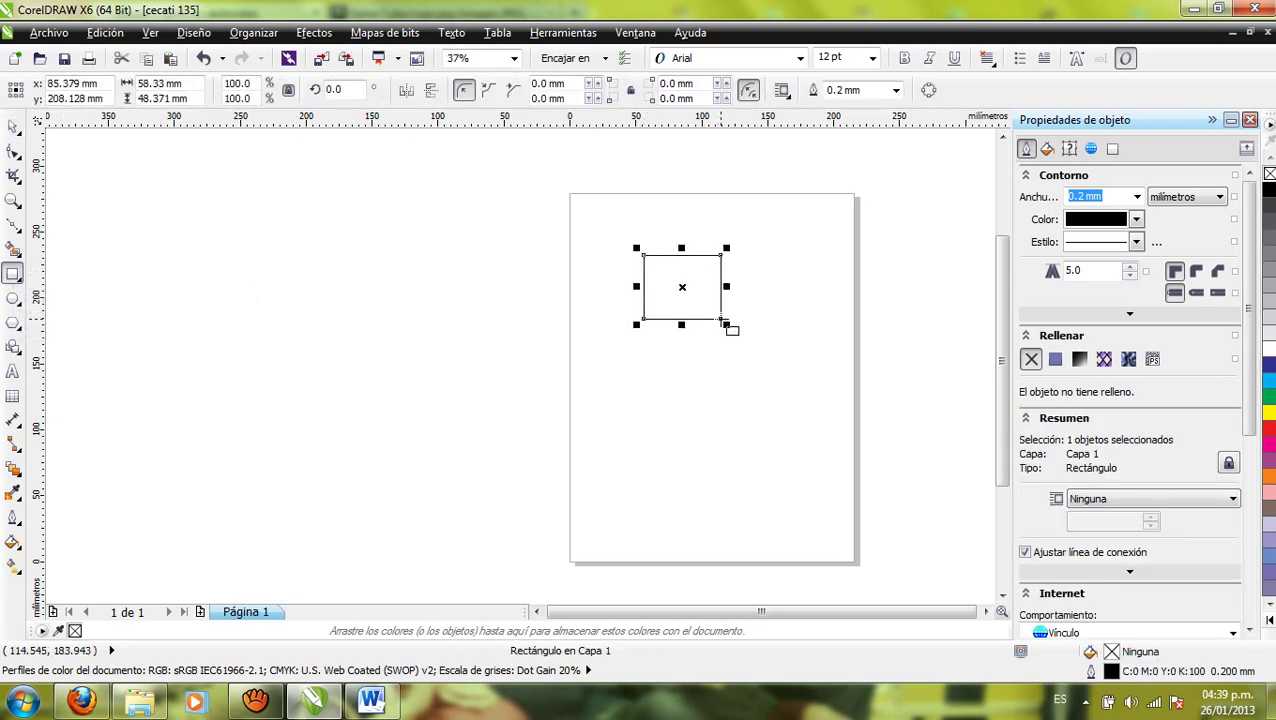
# Step: Give the rectangle a 4.0 mm yellow outline with a dashed line style and rounded corners
pyautogui.click(1137, 197)
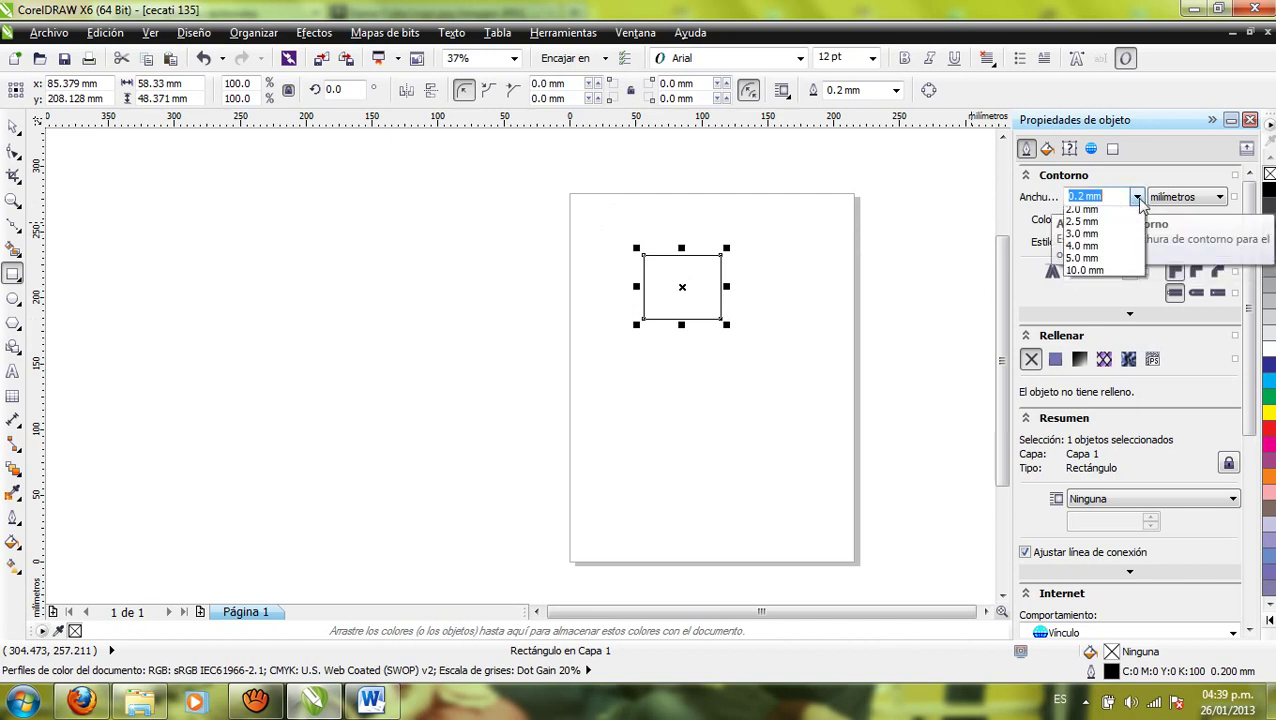
pyautogui.click(1097, 362)
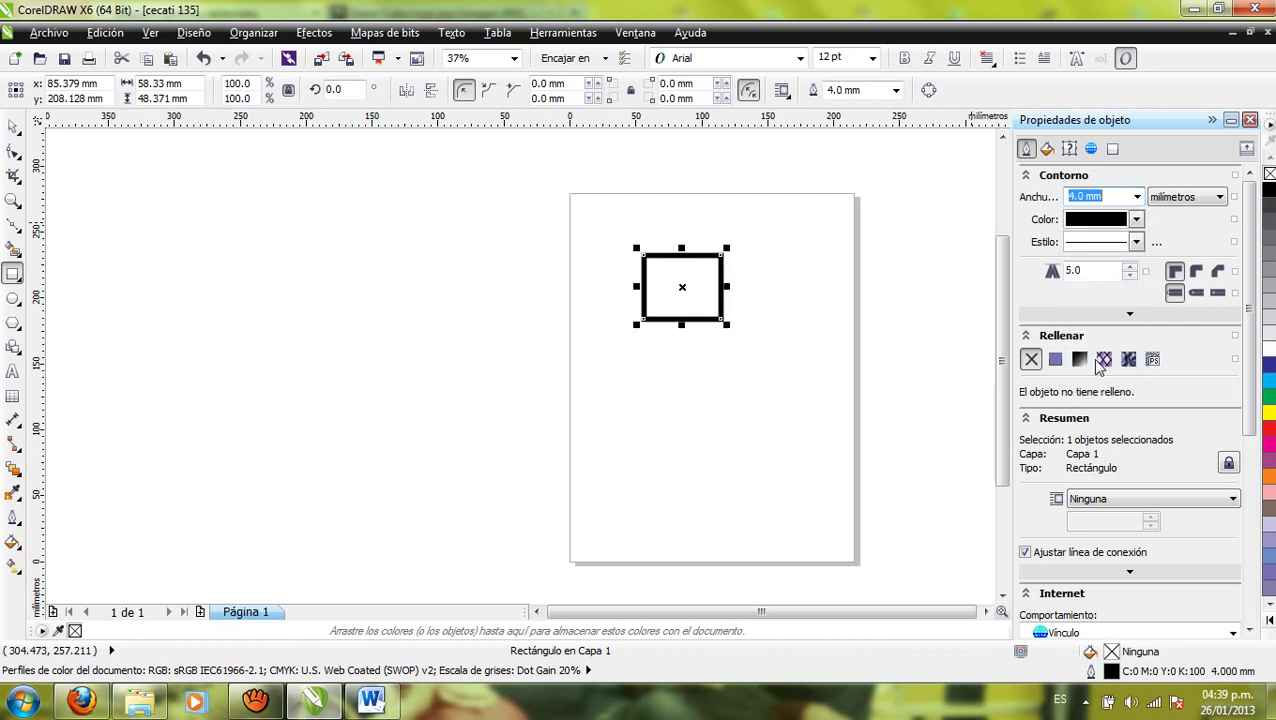
pyautogui.click(1137, 220)
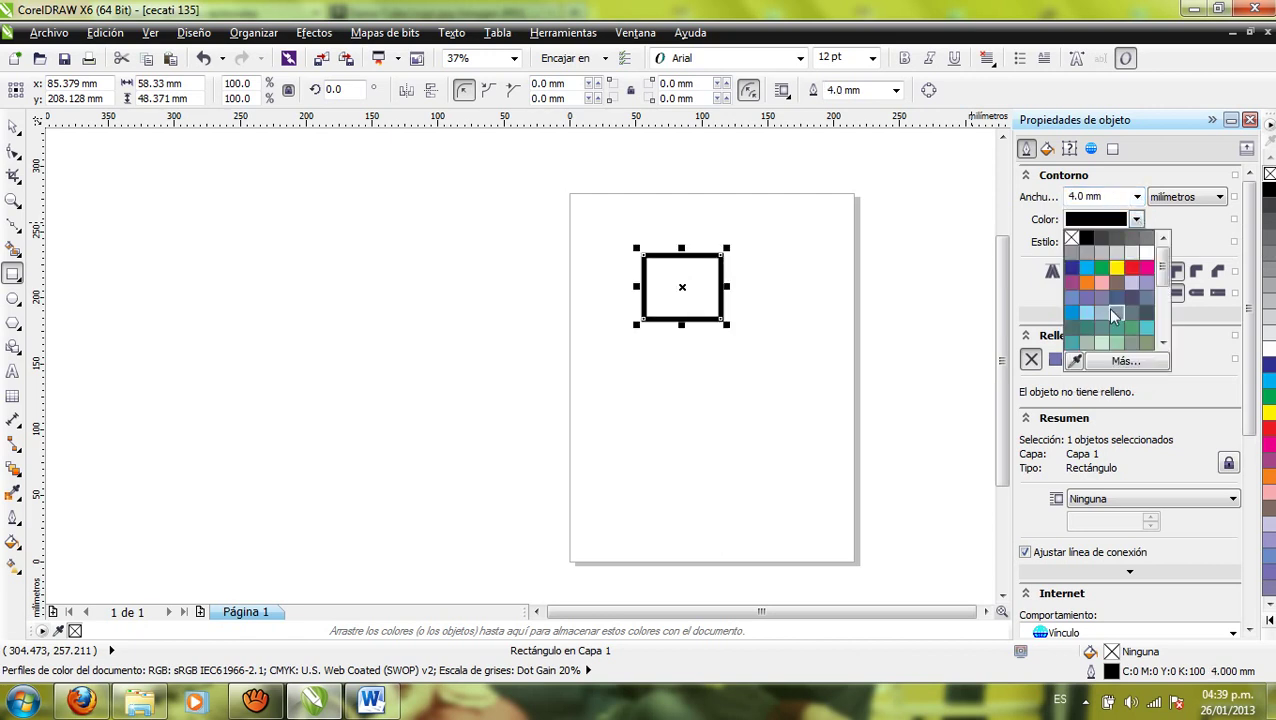
pyautogui.click(1116, 269)
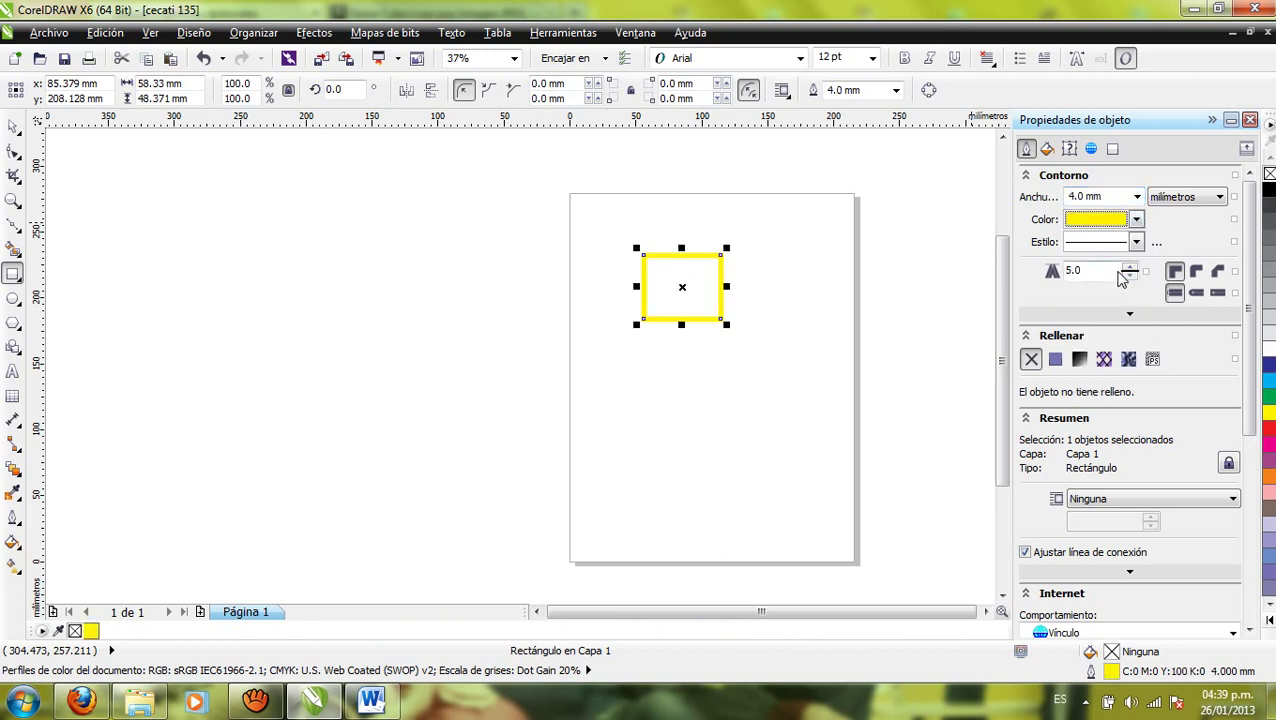
pyautogui.click(1136, 242)
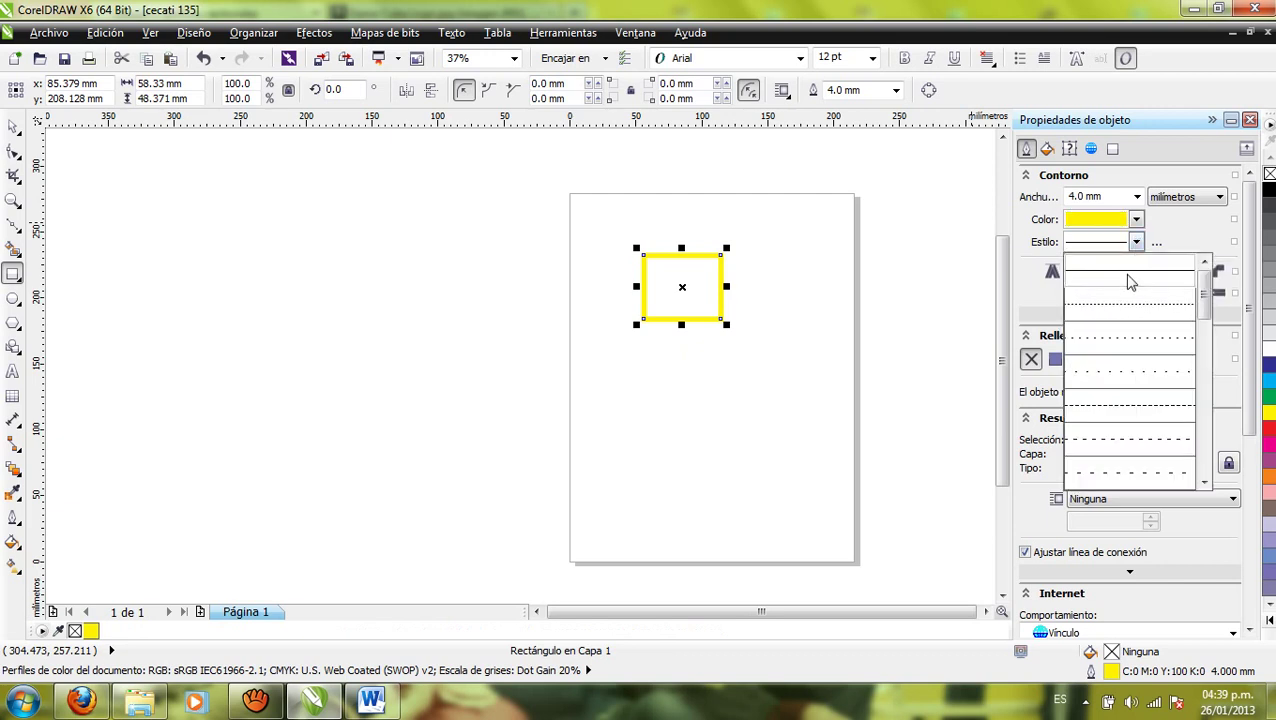
pyautogui.click(1125, 408)
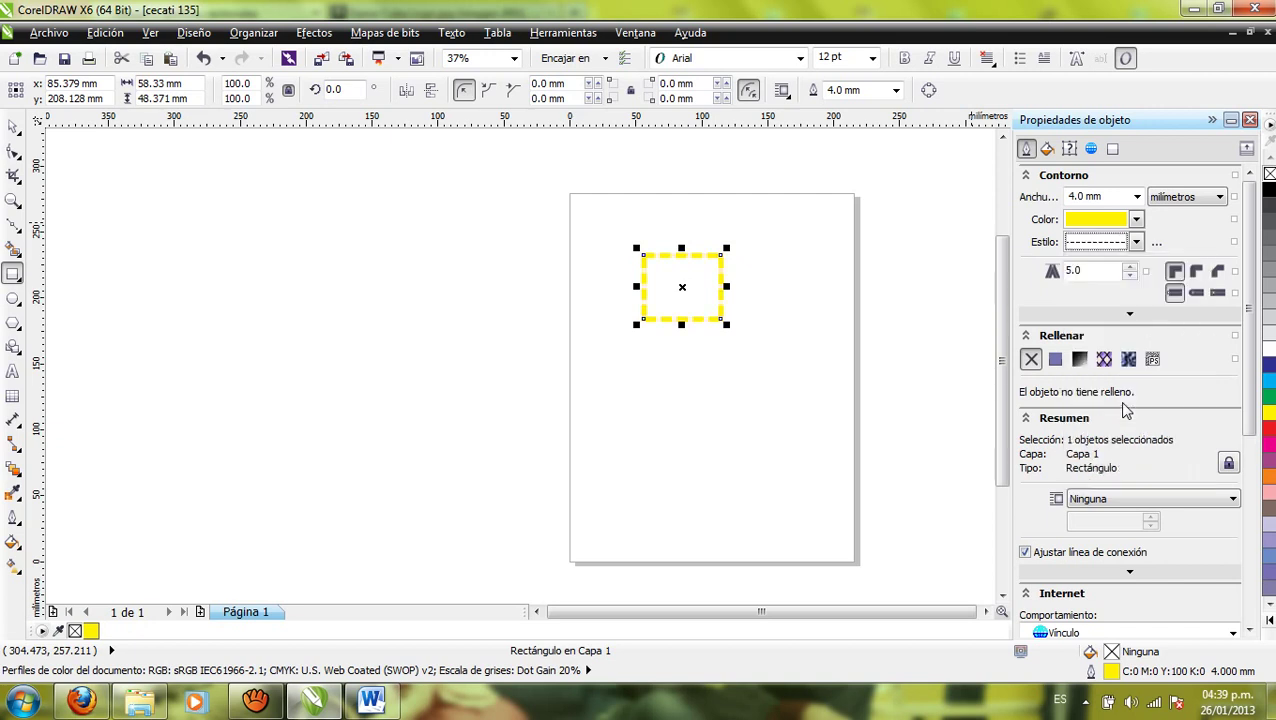
pyautogui.click(1194, 272)
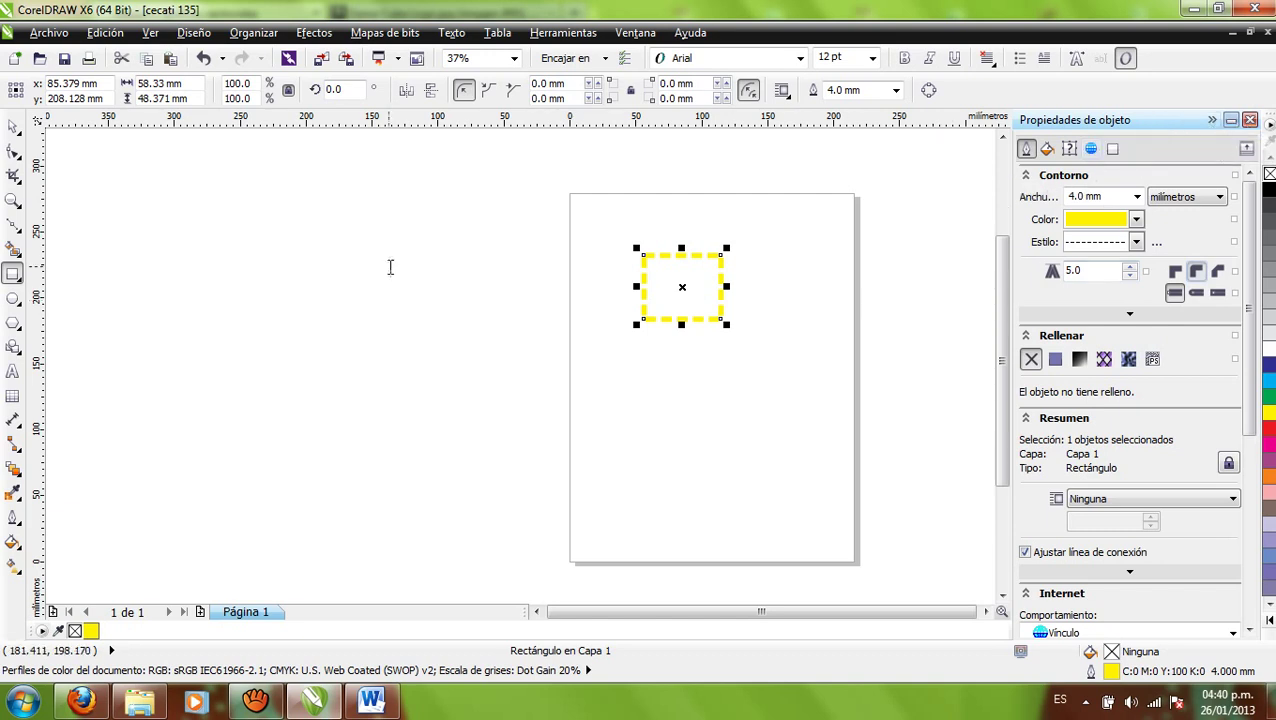
# Step: Collapse the Object Properties docker and reselect the rectangle with the Pick tool
pyautogui.click(13, 126)
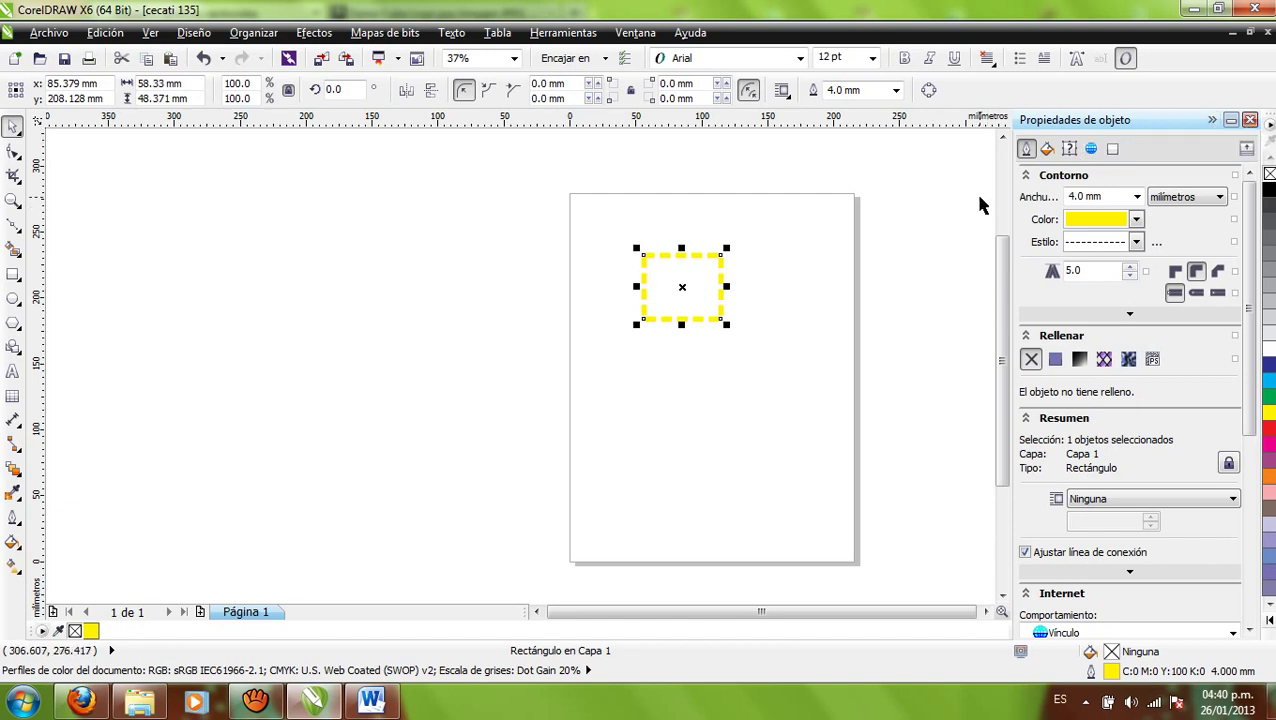
pyautogui.click(1212, 120)
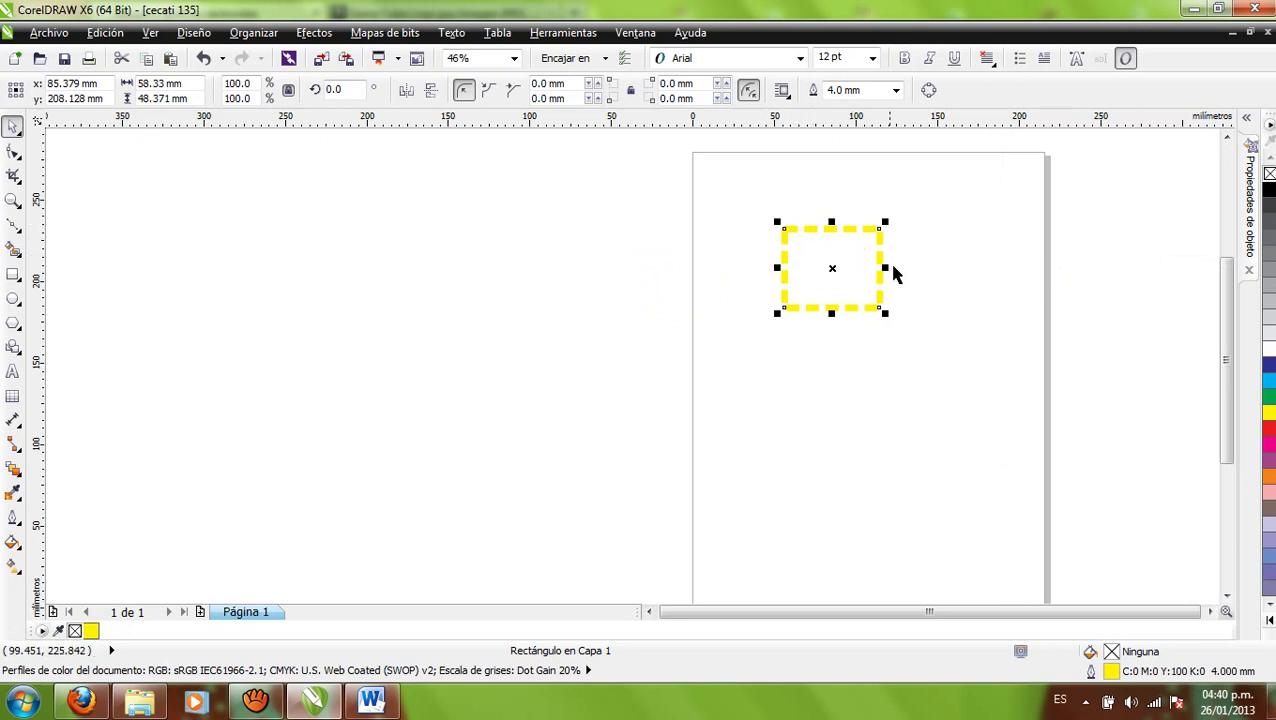
pyautogui.moveTo(690, 202); pyautogui.dragTo(925, 368)
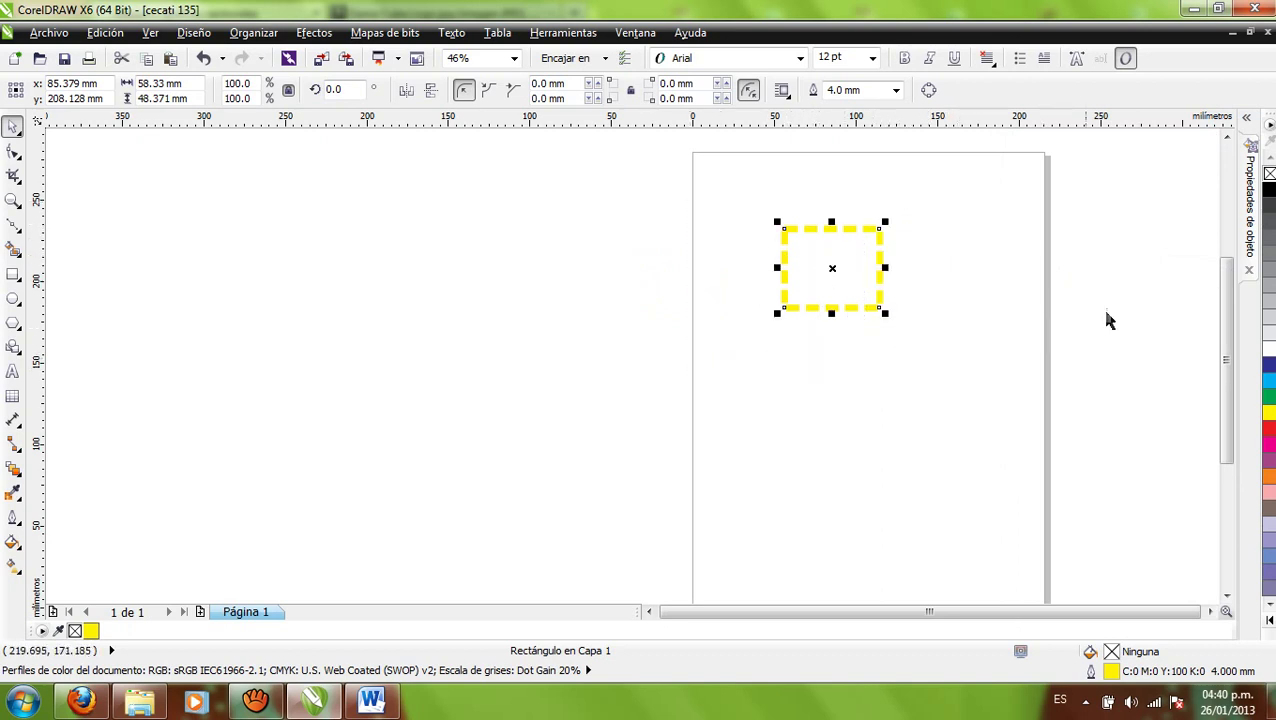
pyautogui.click(850, 286)
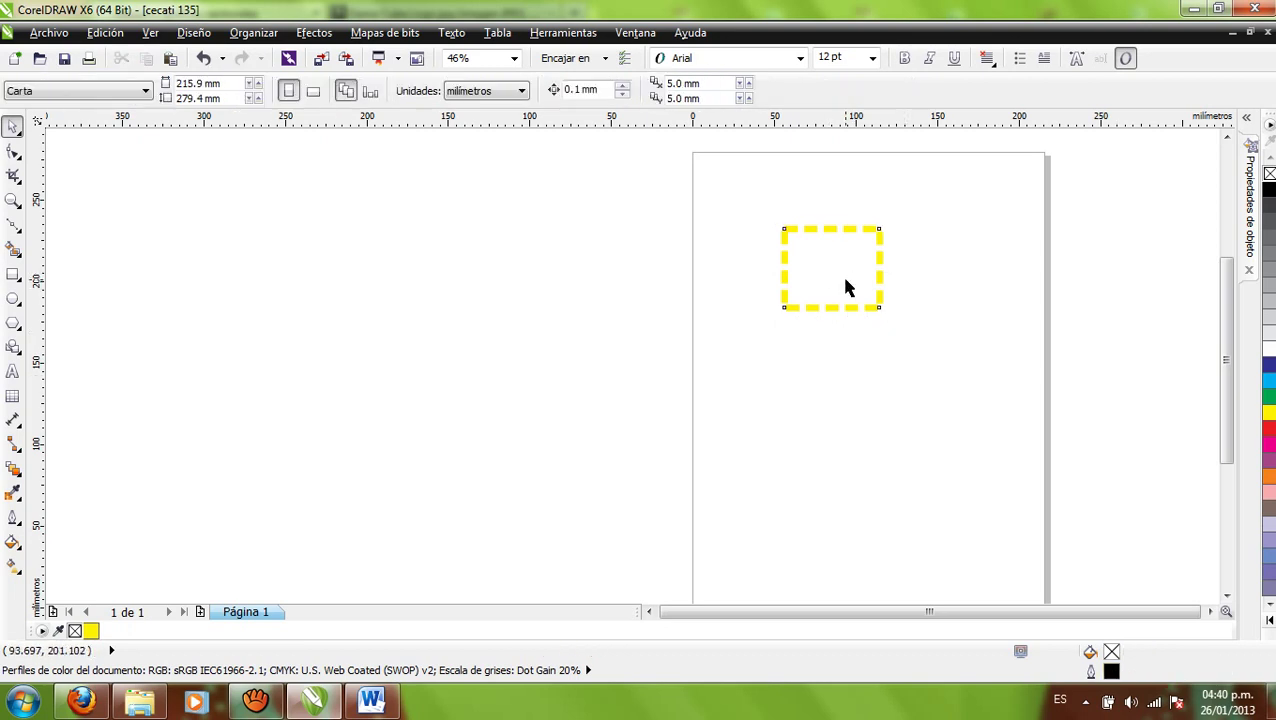
pyautogui.click(840, 273)
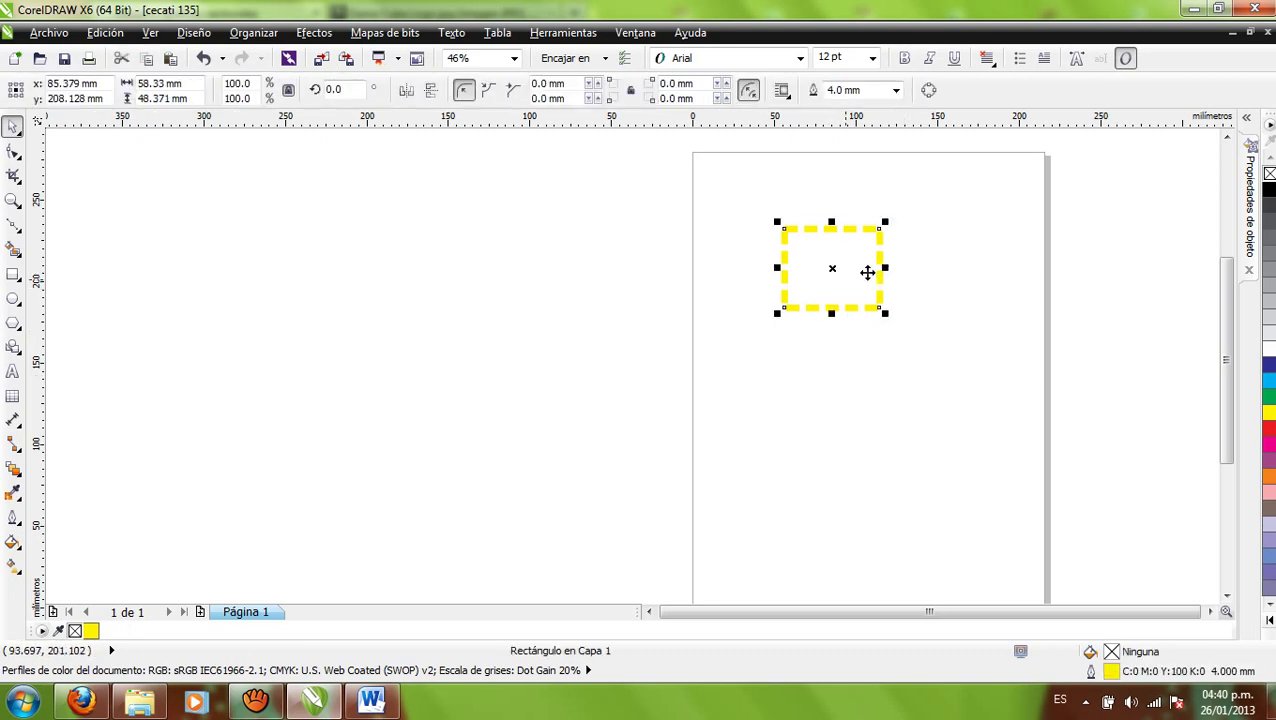
# Step: Expand the Object Properties docker again and change the rectangle's outline colour to red
pyautogui.click(1252, 230)
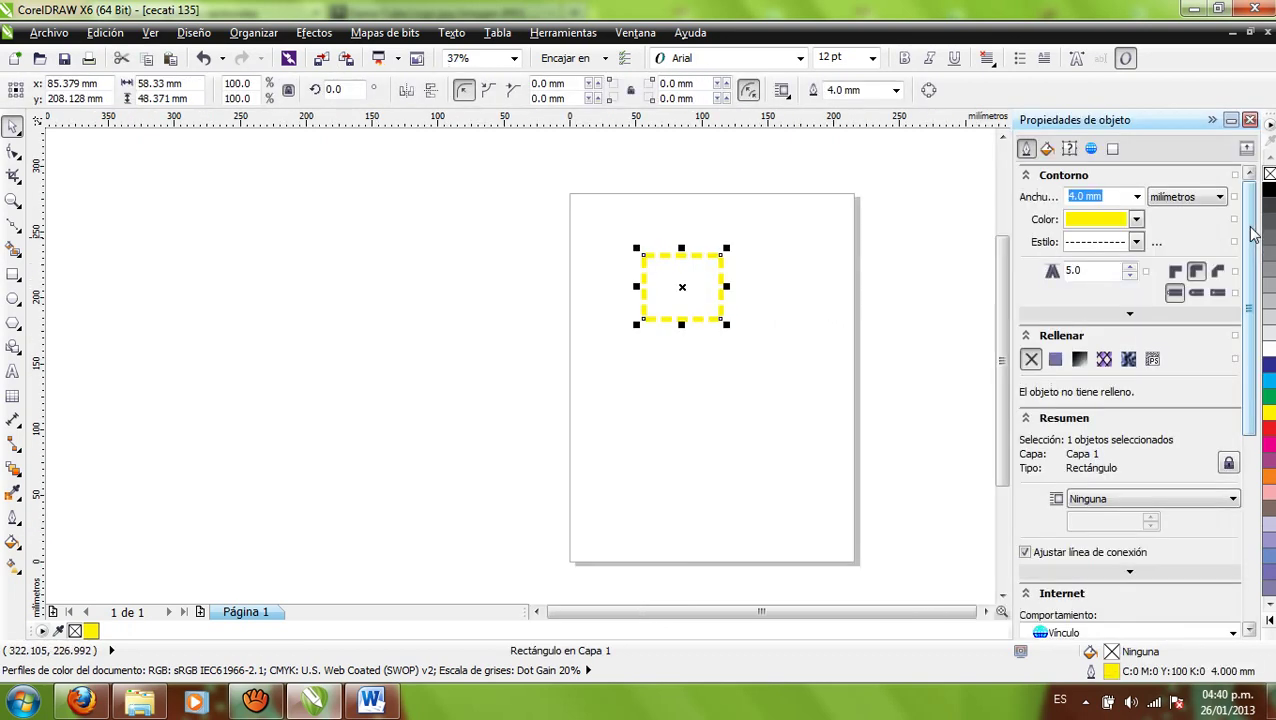
pyautogui.click(1136, 219)
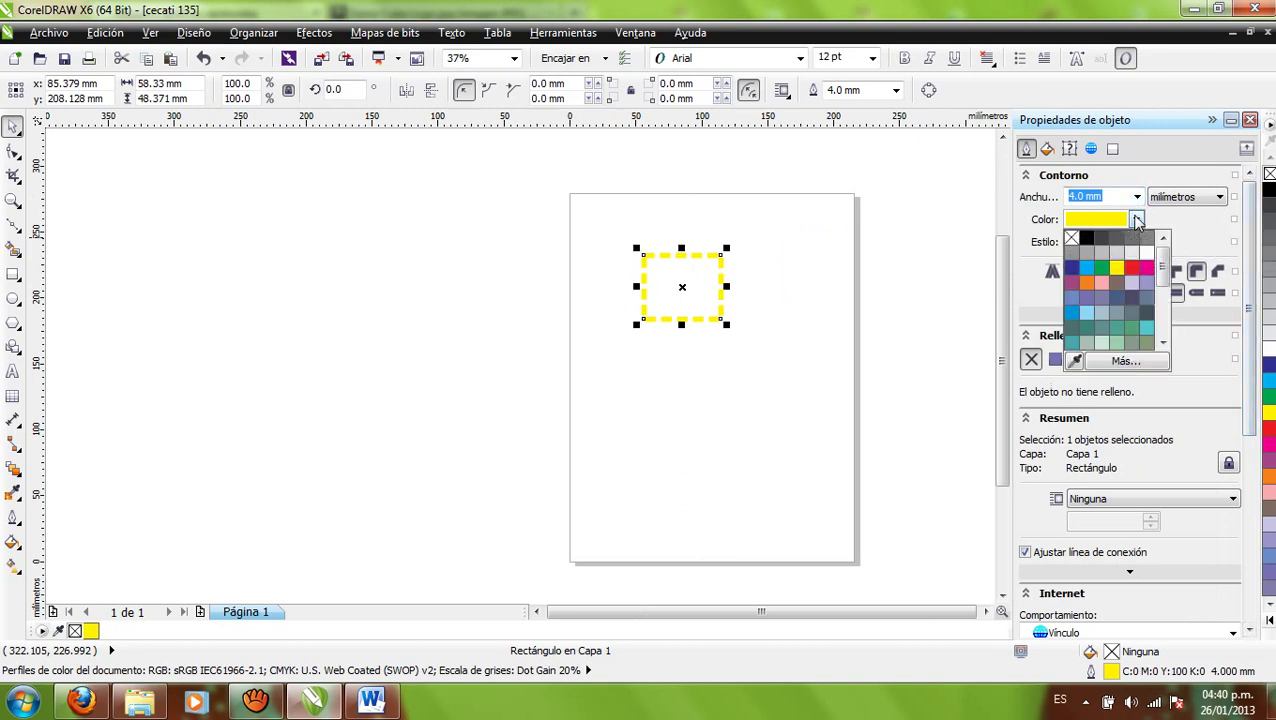
pyautogui.click(1132, 266)
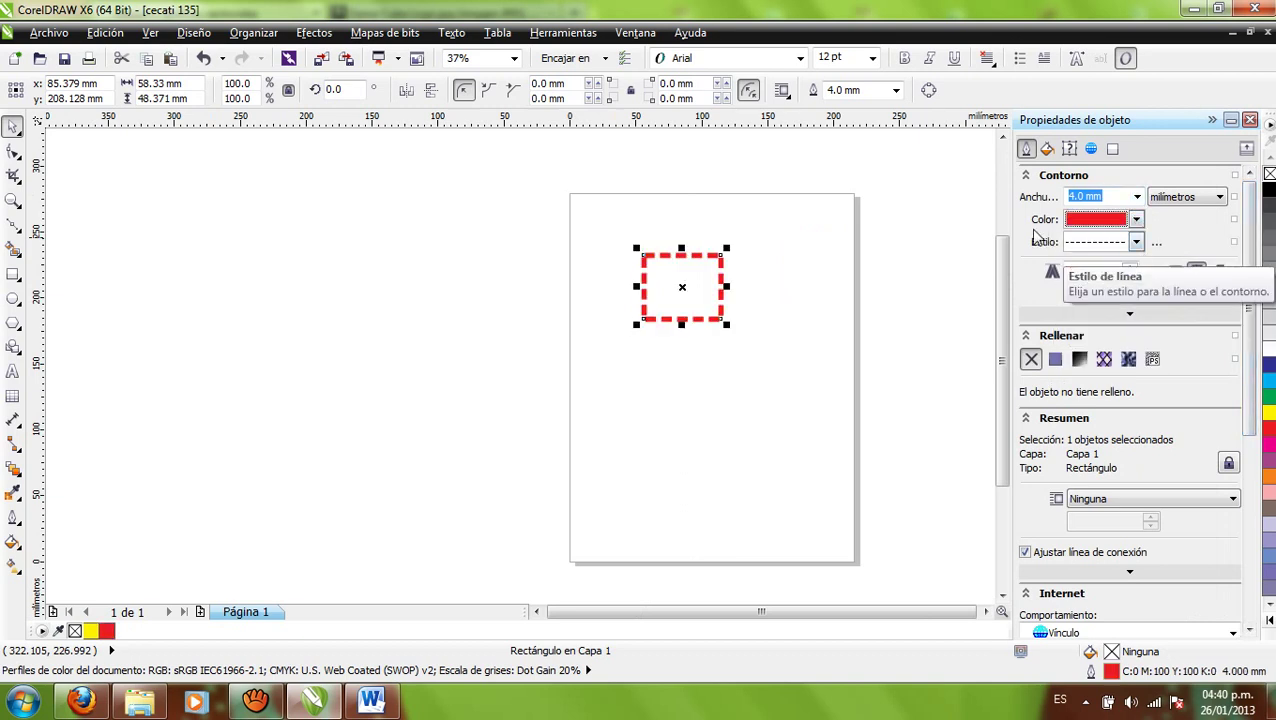
# Step: Deselect the rectangle and close the Object Properties docker
pyautogui.click(835, 281)
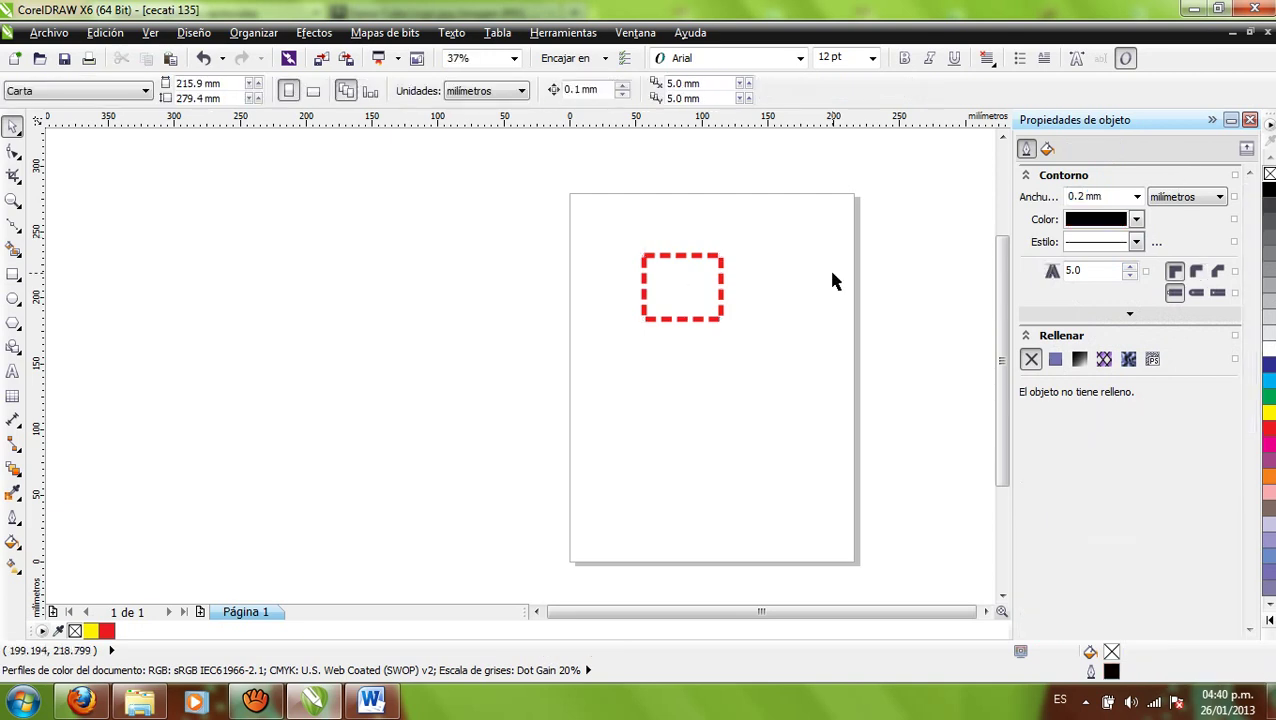
pyautogui.moveTo(603, 227); pyautogui.dragTo(806, 358)
pyautogui.click(844, 339)
pyautogui.click(1250, 121)
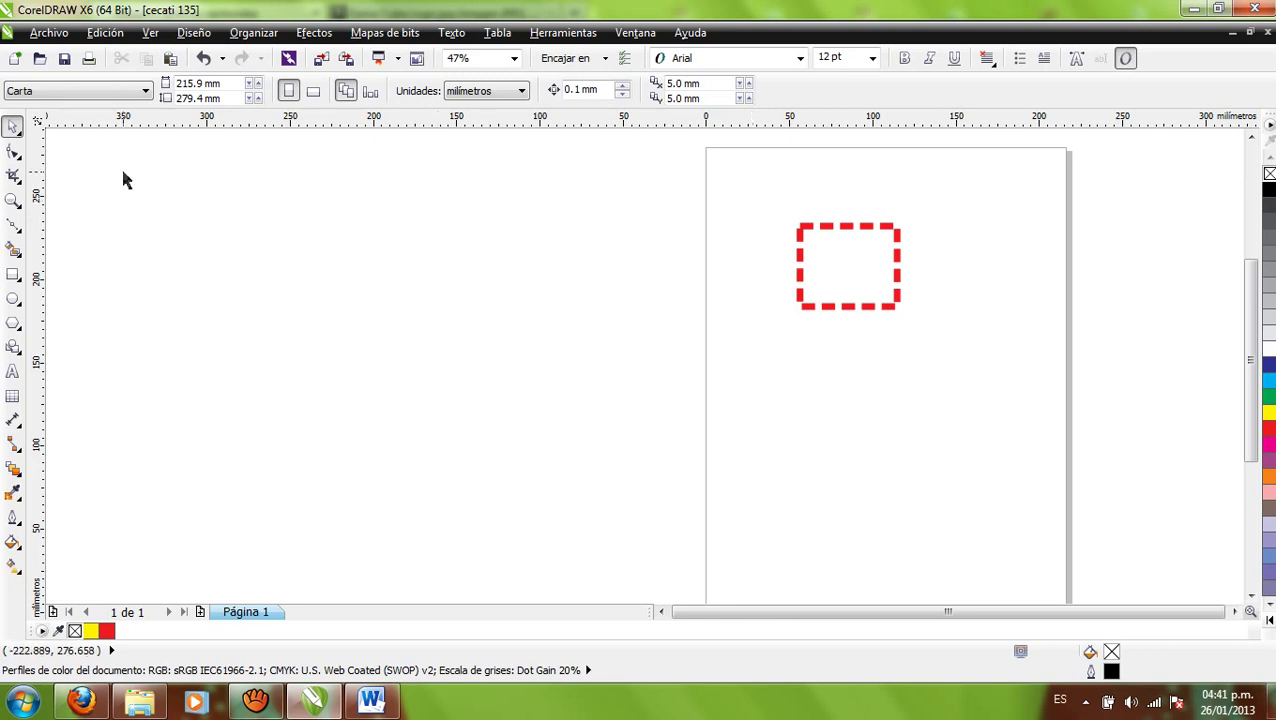
# Step: Zoom out from the page and back in around the rectangle with the Zoom tool
pyautogui.click(13, 200)
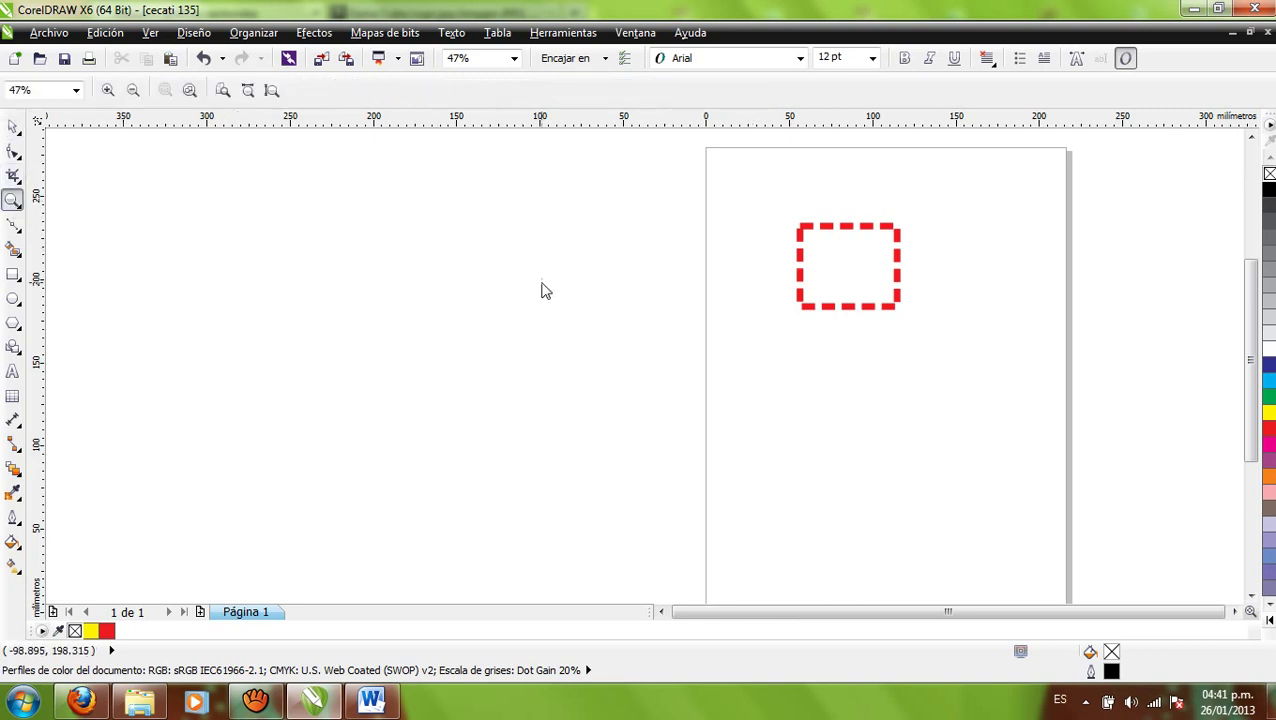
pyautogui.press('F3')
pyautogui.click(771, 337)
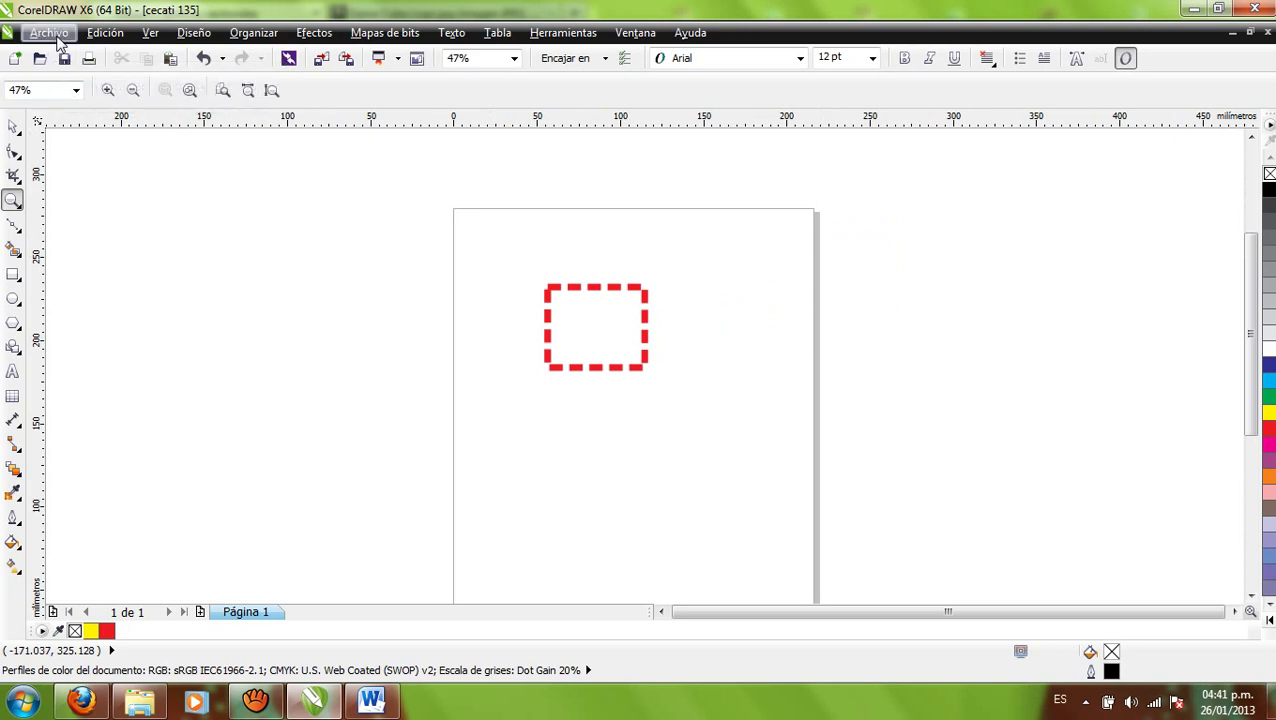
# Step: Activate the Pick tool and review the file commands for saving, importing, exporting and printing
pyautogui.click(13, 127)
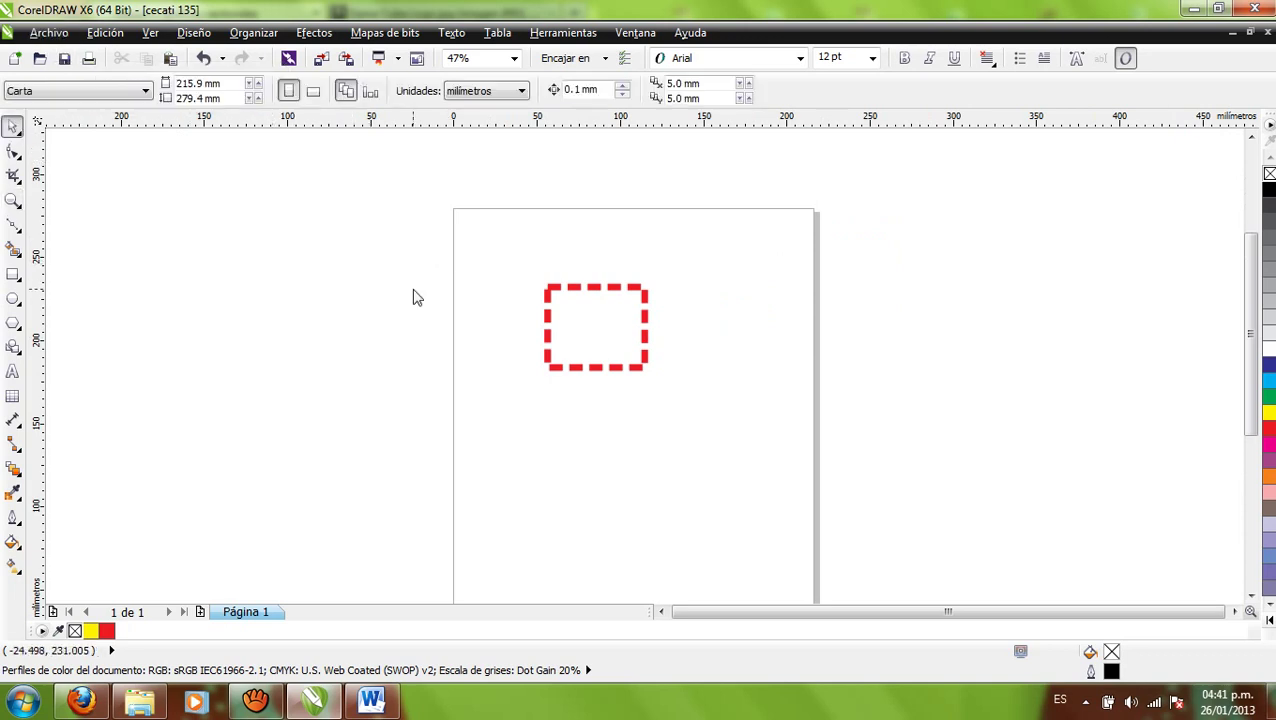
pyautogui.click(46, 34)
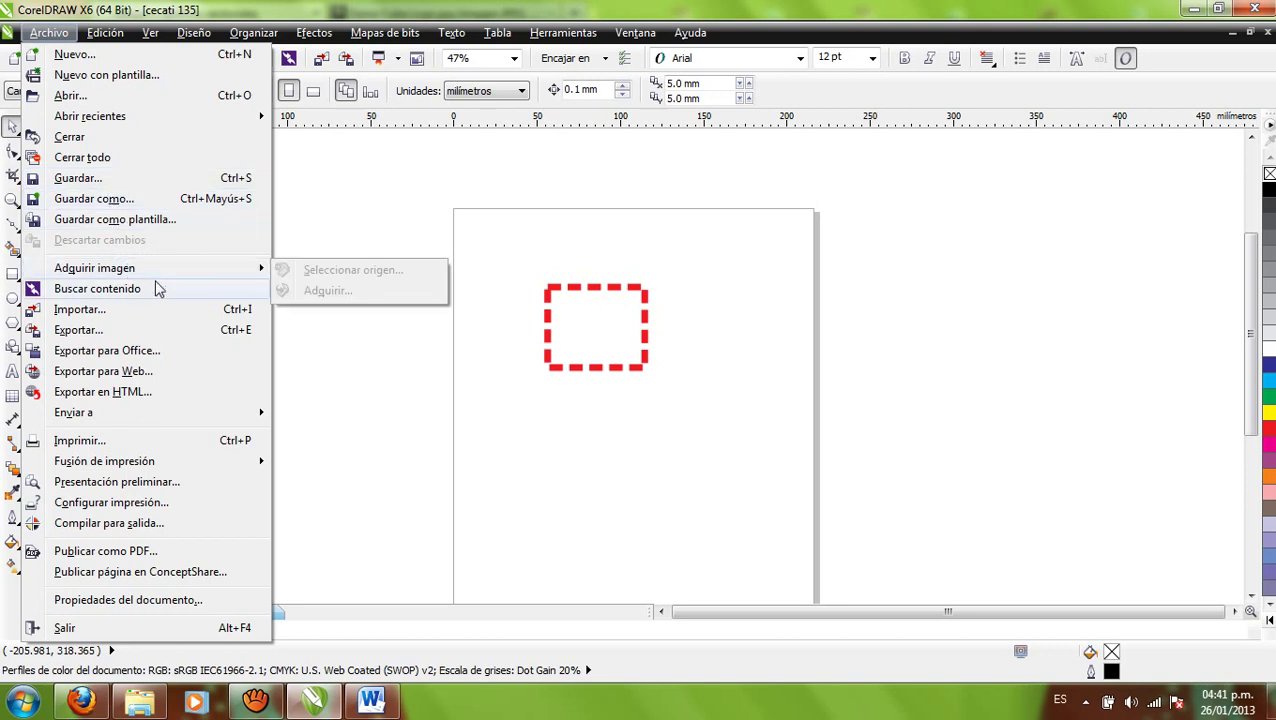
pyautogui.moveTo(155, 271)
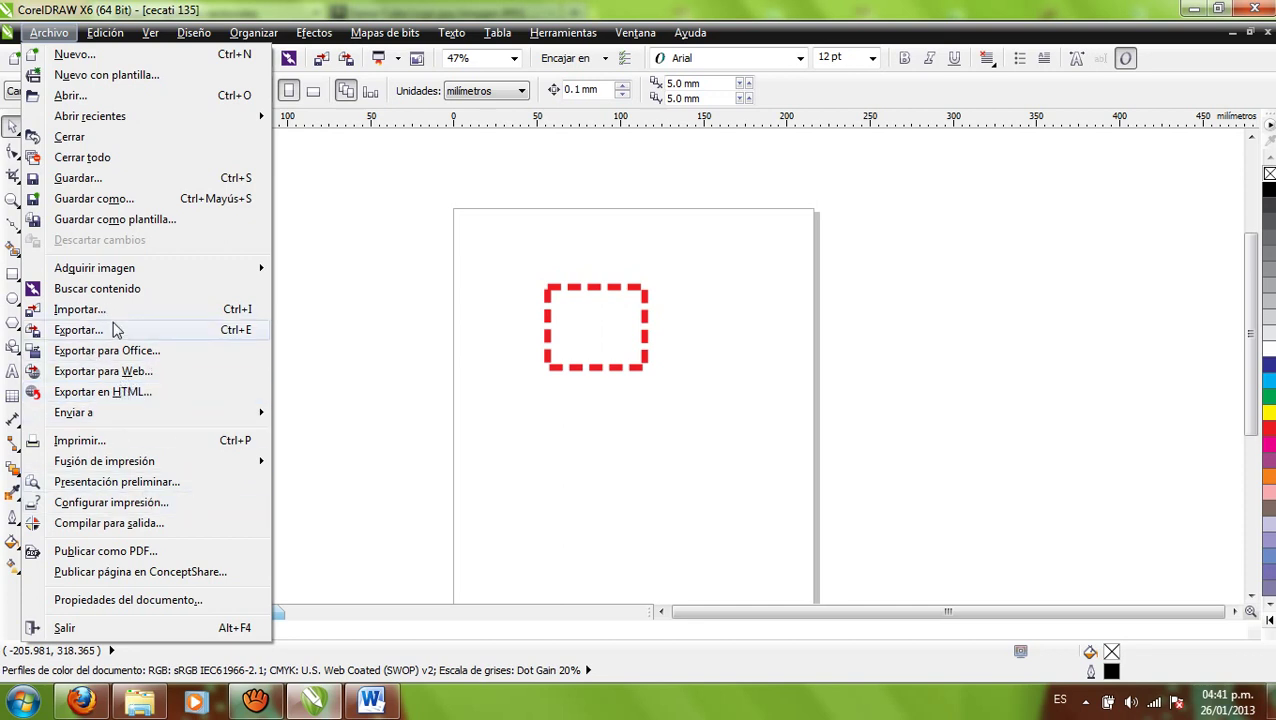
pyautogui.moveTo(193, 463)
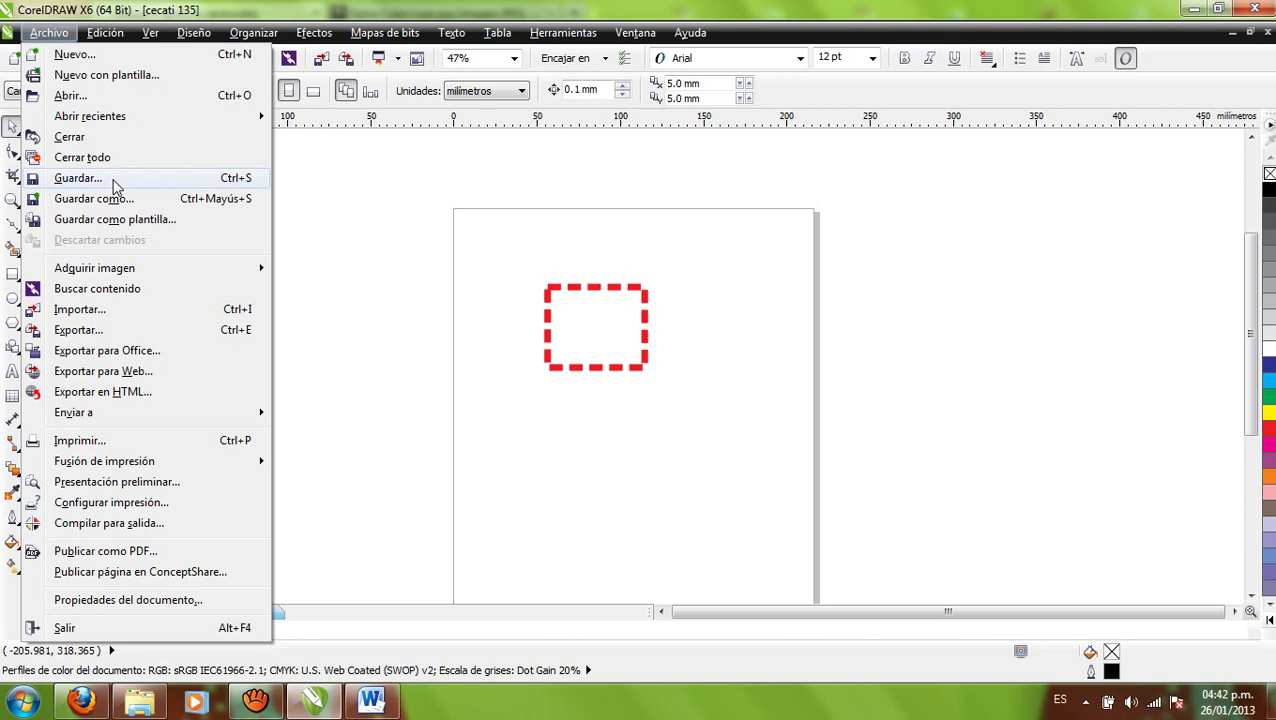
pyautogui.click(384, 197)
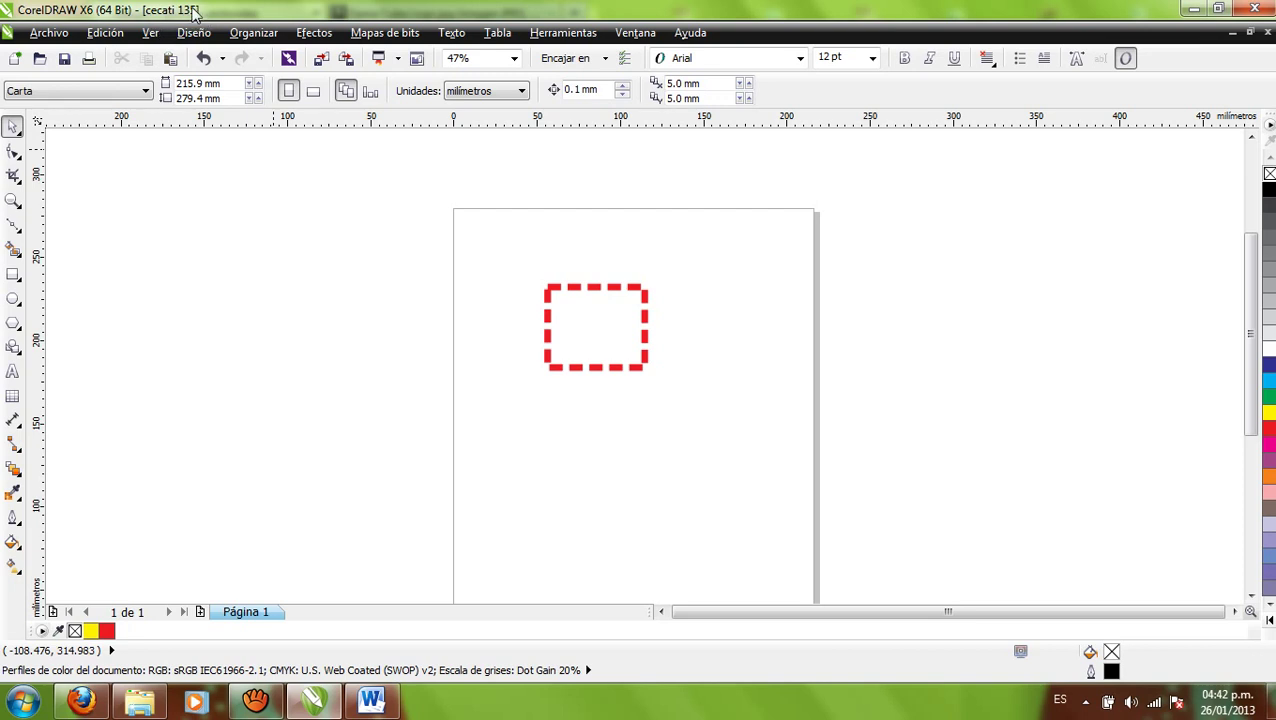
# Step: Save the drawing as cecati 135.cdr in the archivos corel folder within Documents, in CDR format
pyautogui.click(50, 33)
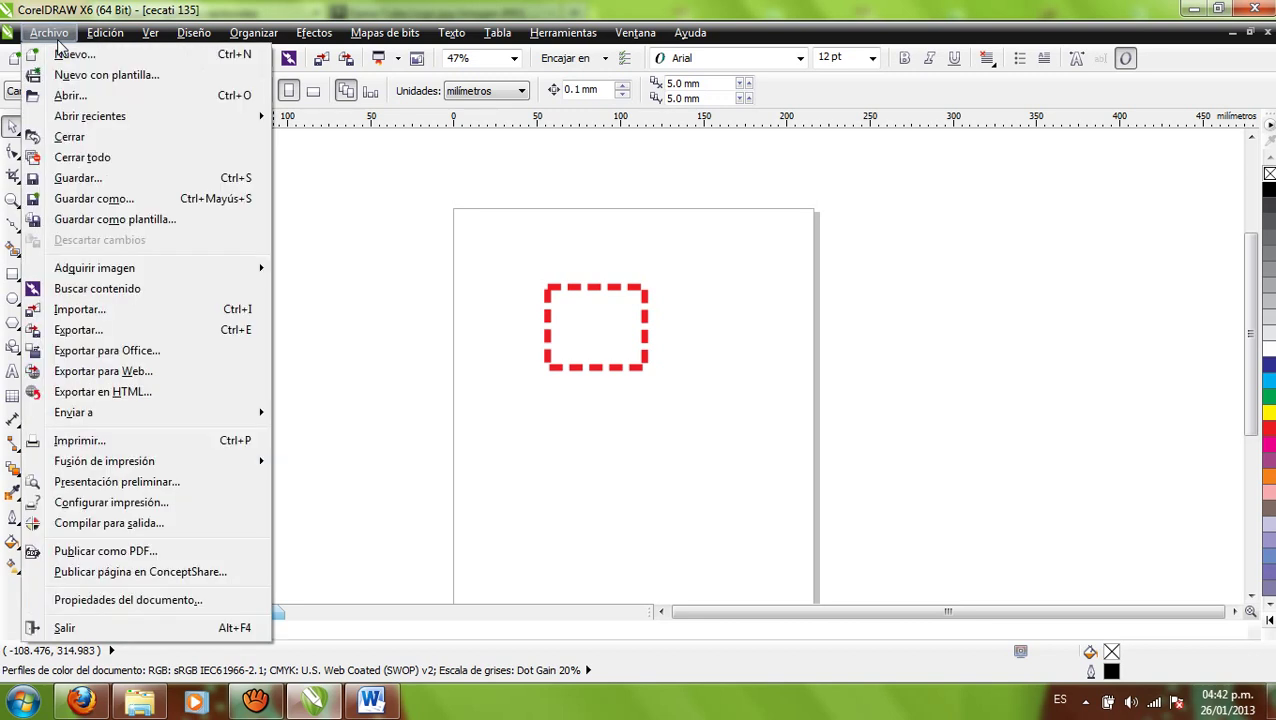
pyautogui.click(99, 181)
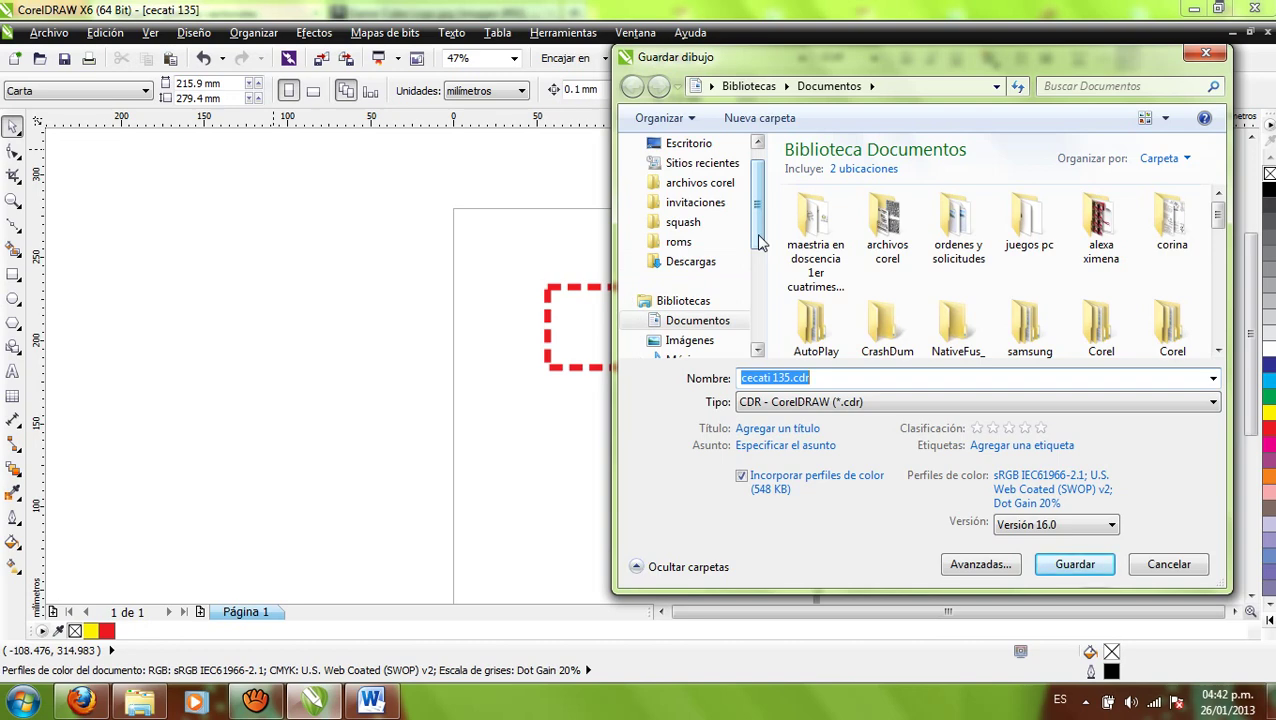
pyautogui.click(896, 230)
pyautogui.doubleClick(896, 230)
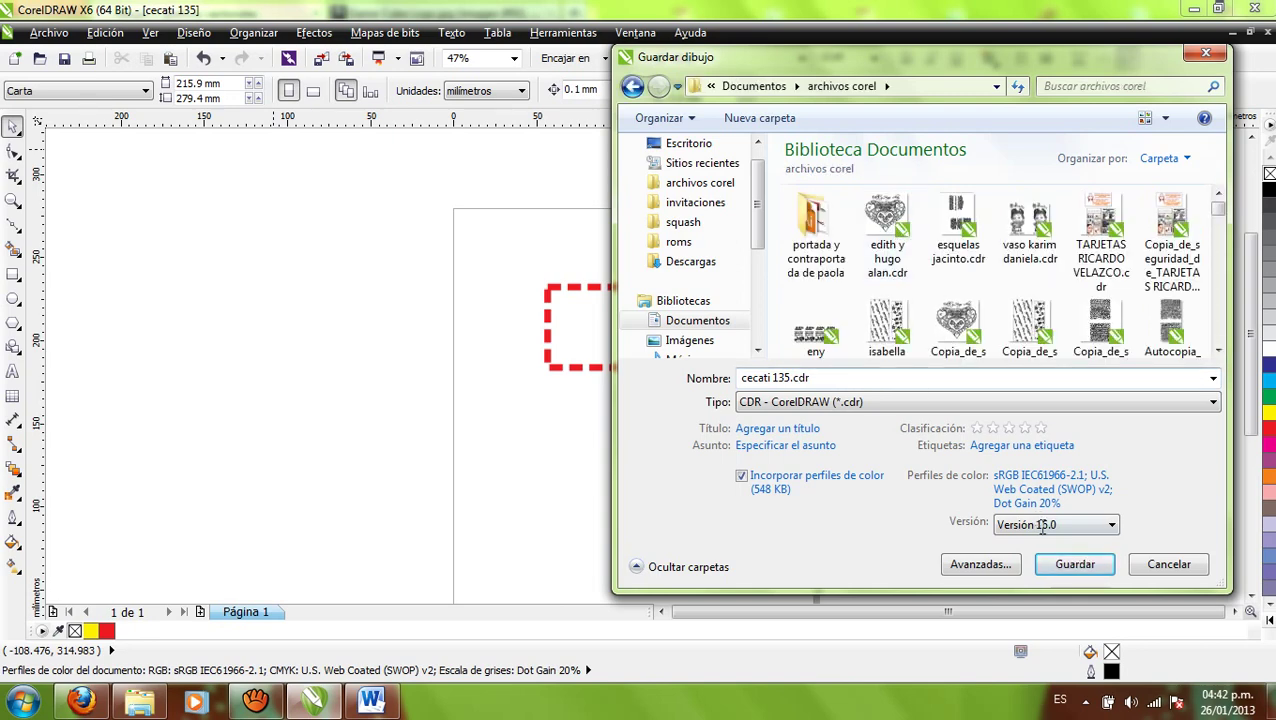
pyautogui.click(1074, 565)
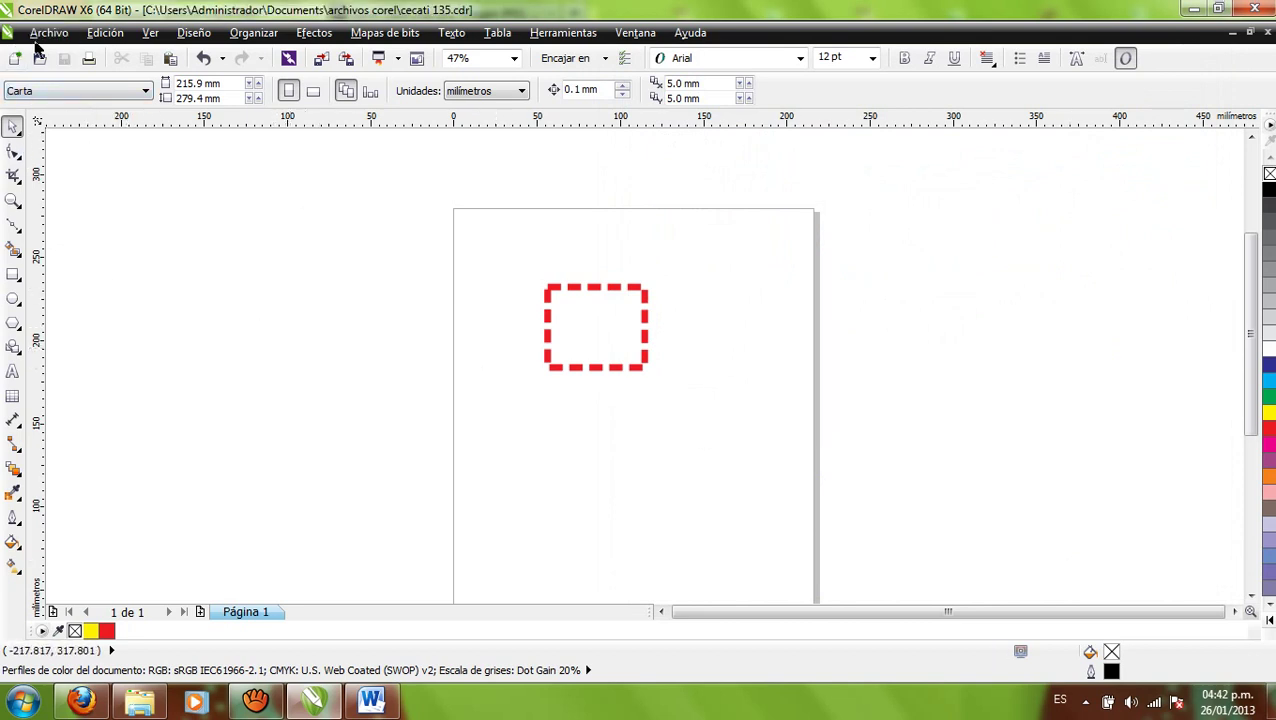
# Step: Use the Zoom tool to view the whole page and return to a closer view of the dashed rectangle
pyautogui.click(13, 199)
pyautogui.rightClick(670, 358)
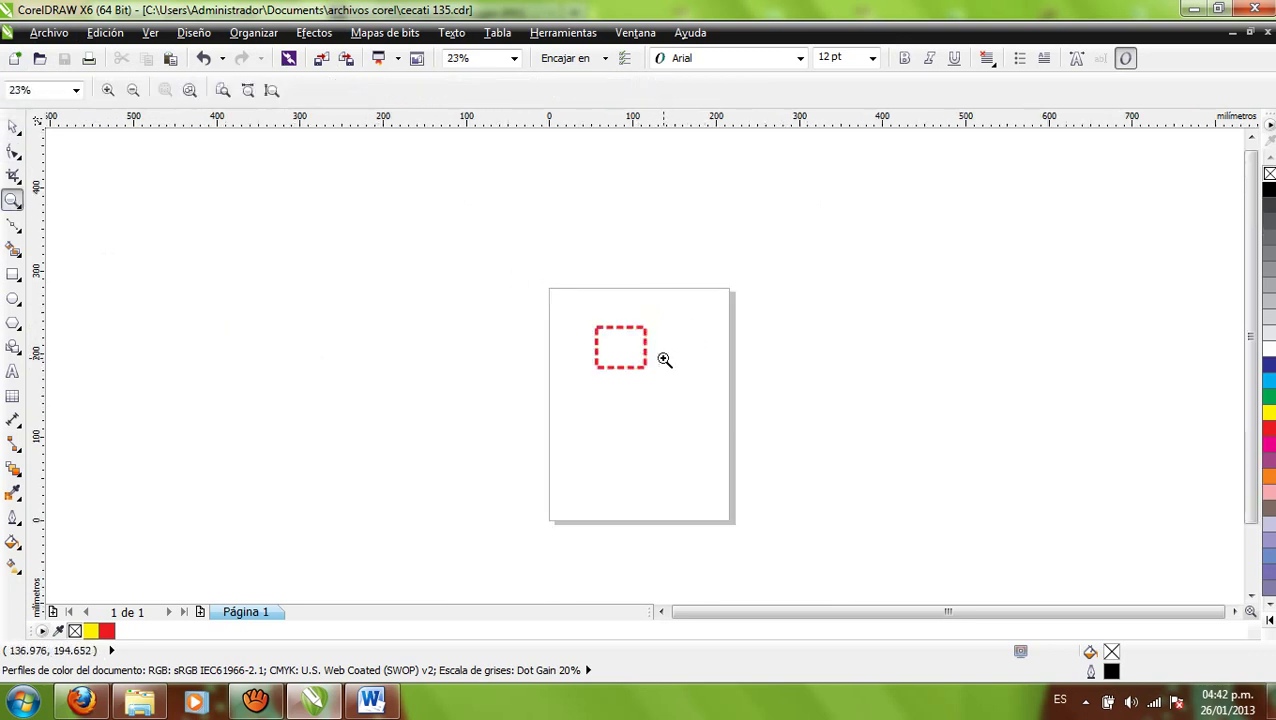
pyautogui.click(663, 359)
pyautogui.rightClick(616, 334)
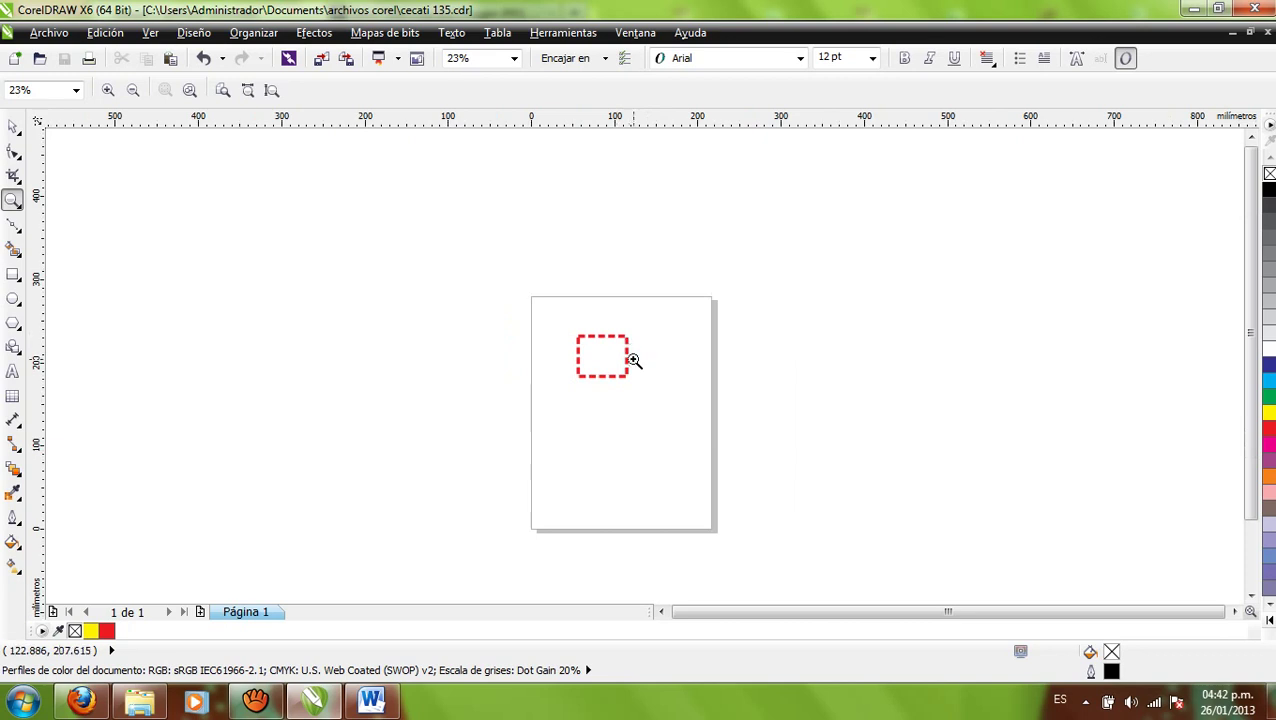
pyautogui.rightClick(633, 361)
pyautogui.click(633, 361)
pyautogui.click(645, 378)
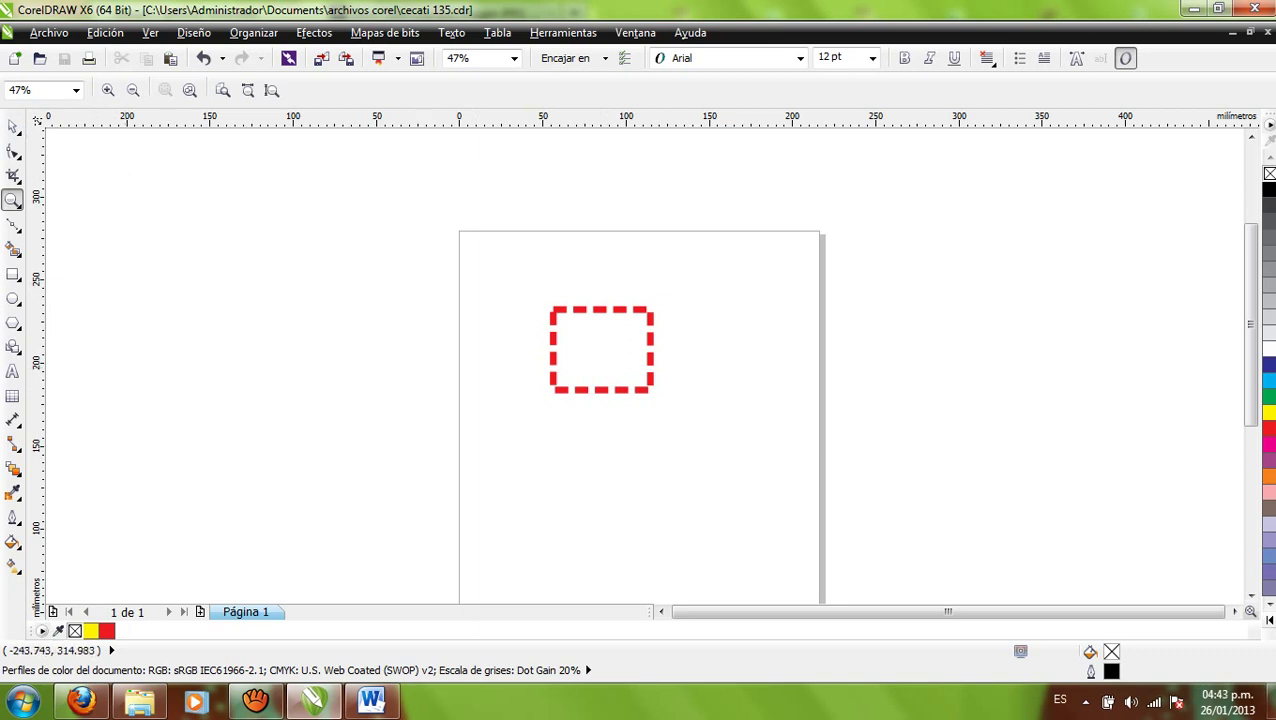
# Step: Select the dashed rectangle by enclosing it with the Pick tool, and clear the selection
pyautogui.click(13, 126)
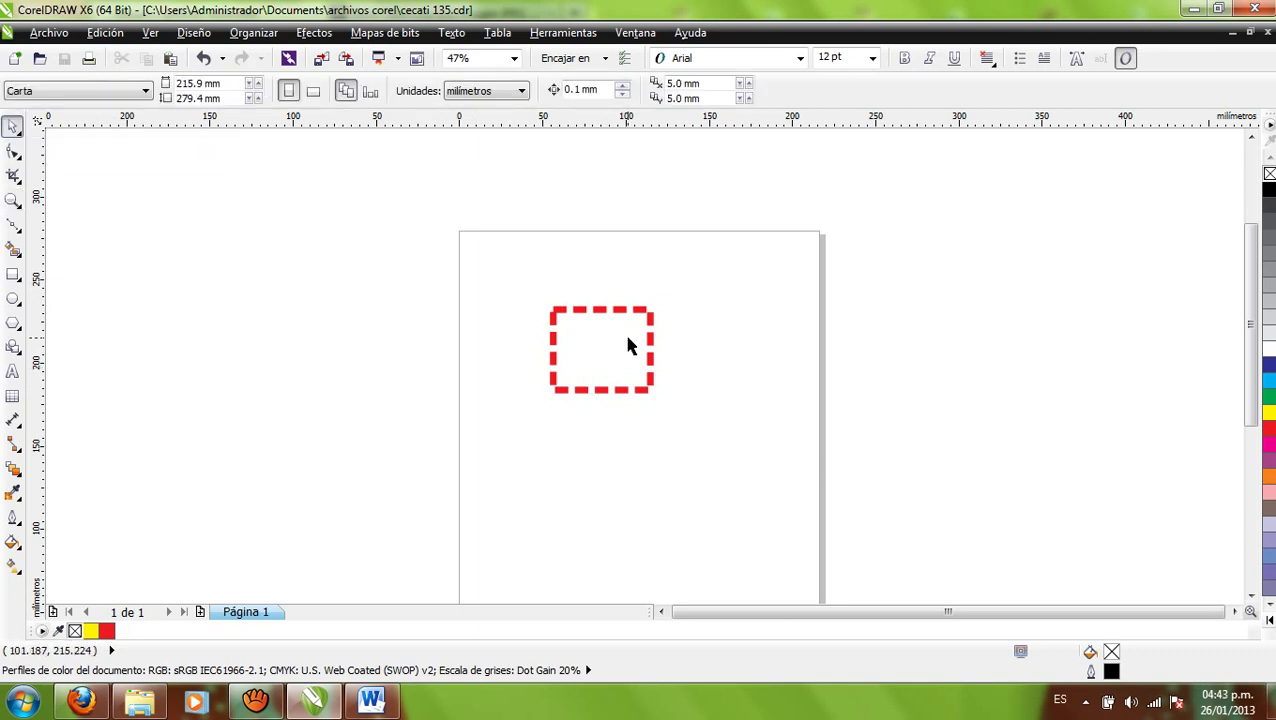
pyautogui.moveTo(471, 242); pyautogui.dragTo(737, 467)
pyautogui.click(782, 375)
pyautogui.click(268, 697)
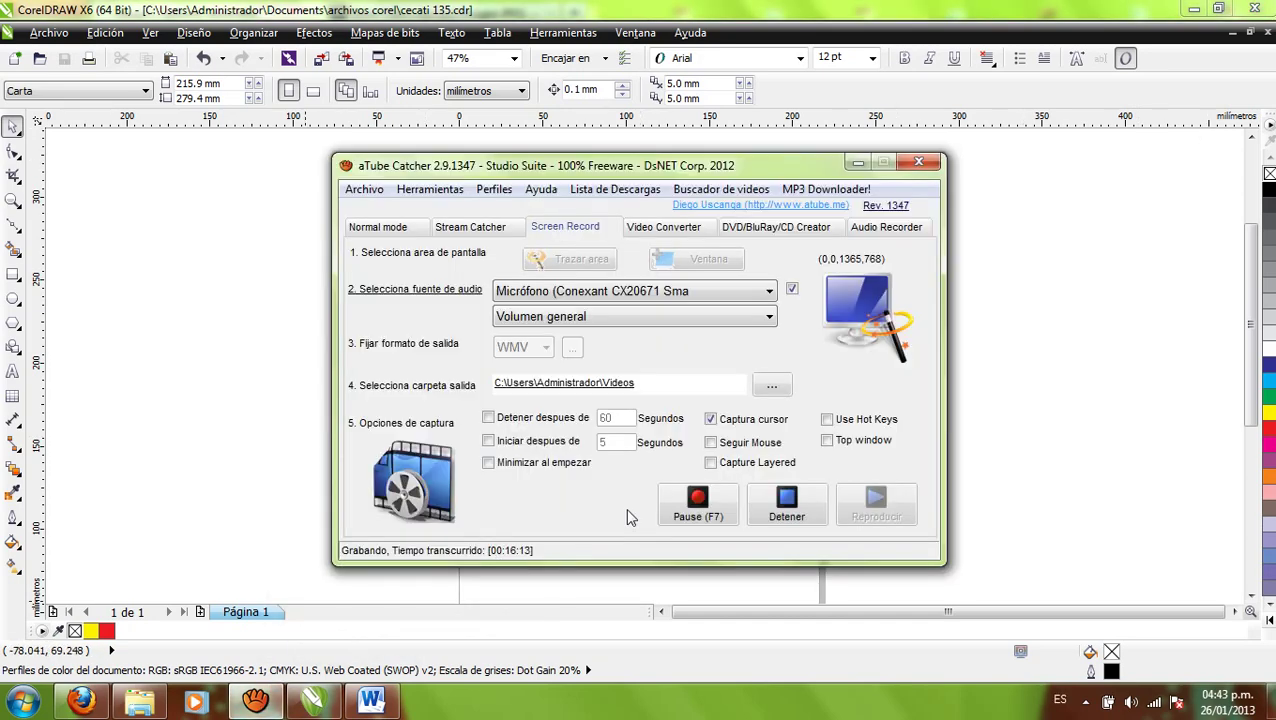